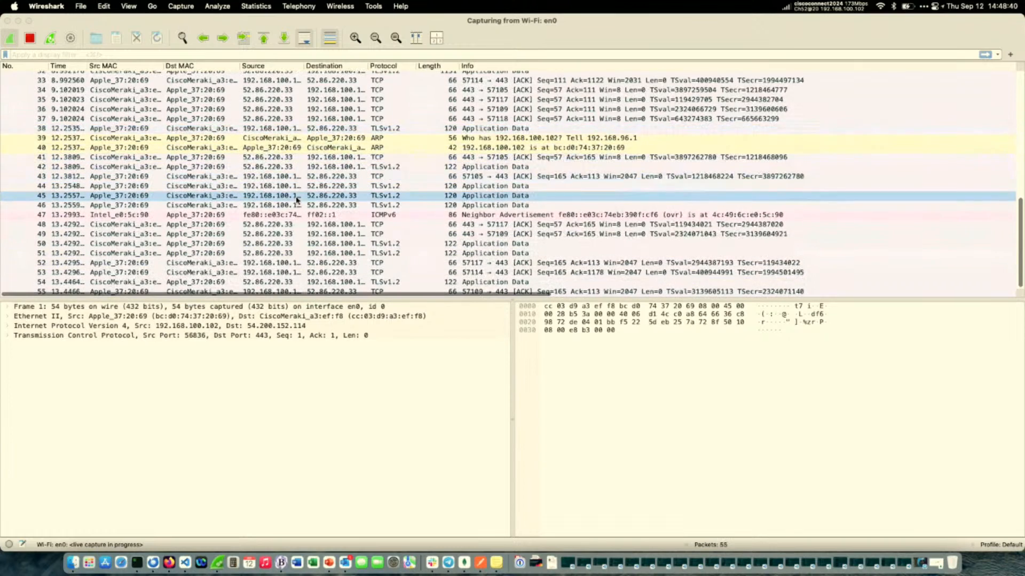
Select a TLS packet in the packet list and set the layout's third pane to Packet Diagram in the preferences.
{"action": "left_click", "coordinate": [289, 193]}
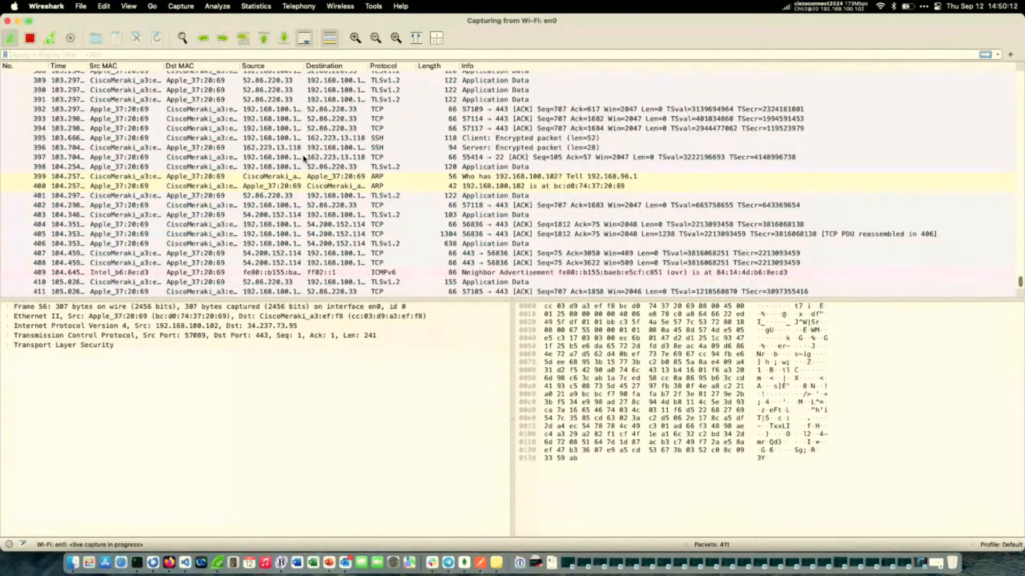
{"action": "left_click", "coordinate": [57, 9]}
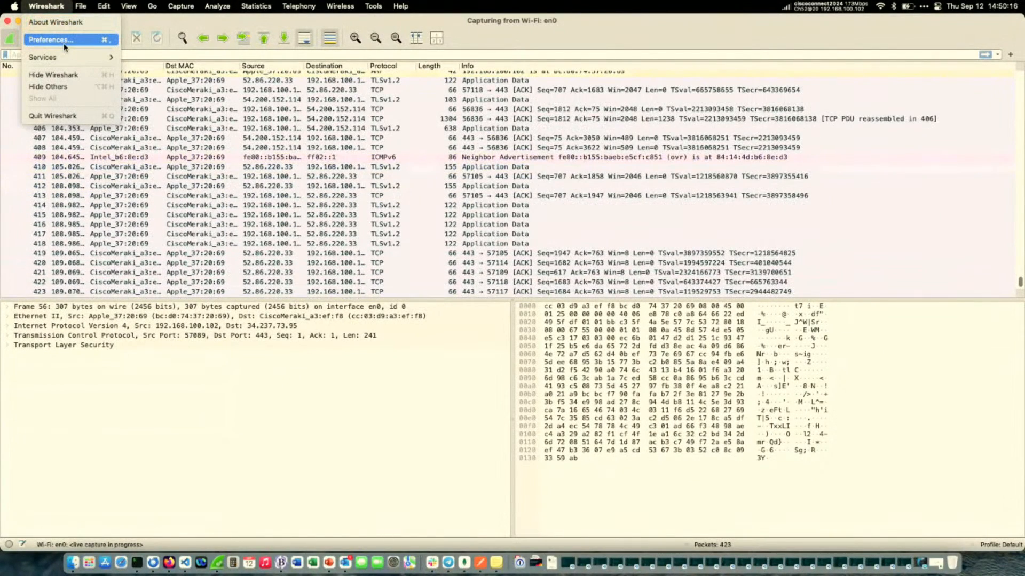
{"action": "left_click", "coordinate": [64, 45]}
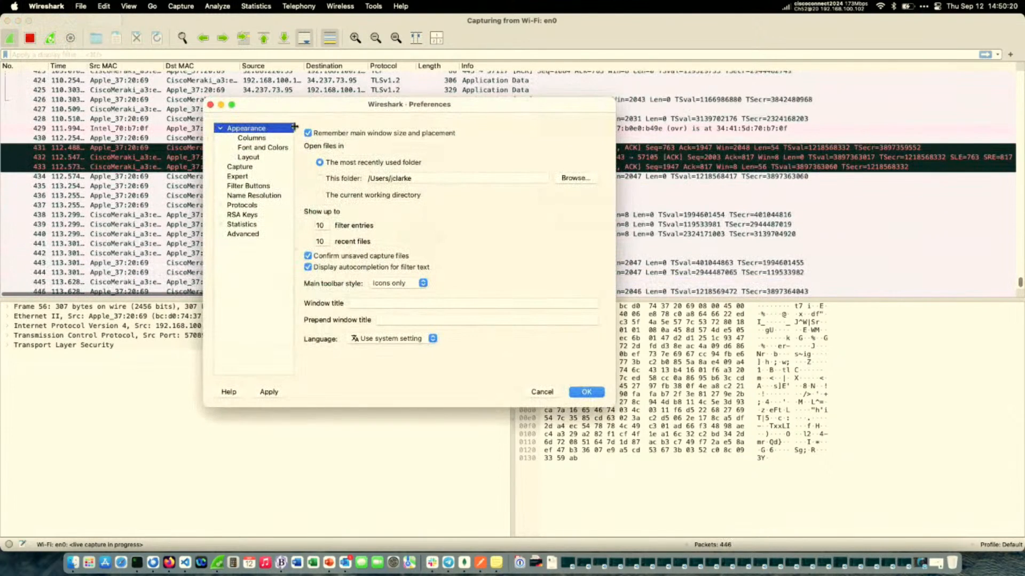
{"action": "left_click", "coordinate": [260, 159]}
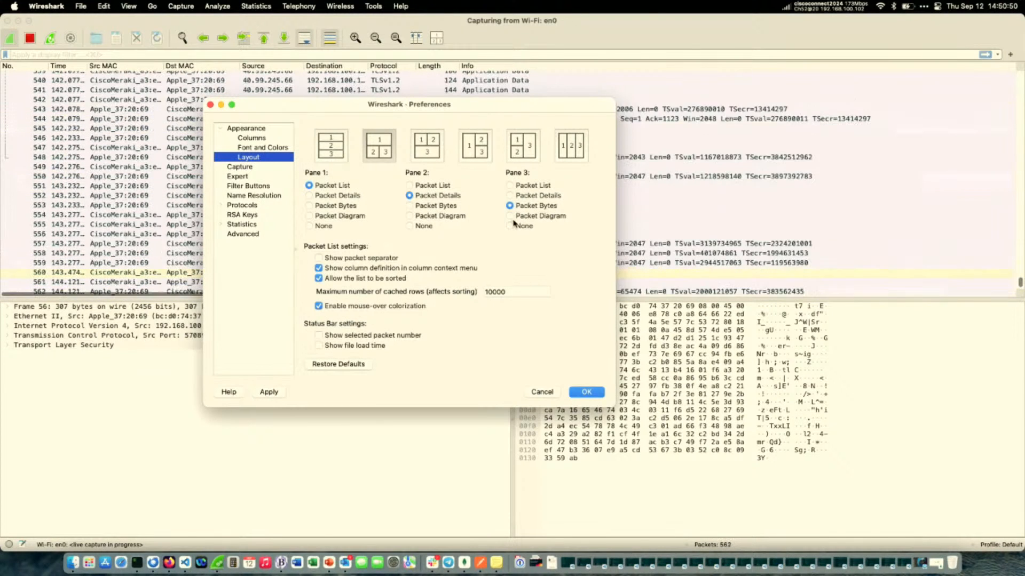
{"action": "left_click", "coordinate": [518, 216]}
{"action": "left_click", "coordinate": [586, 393]}
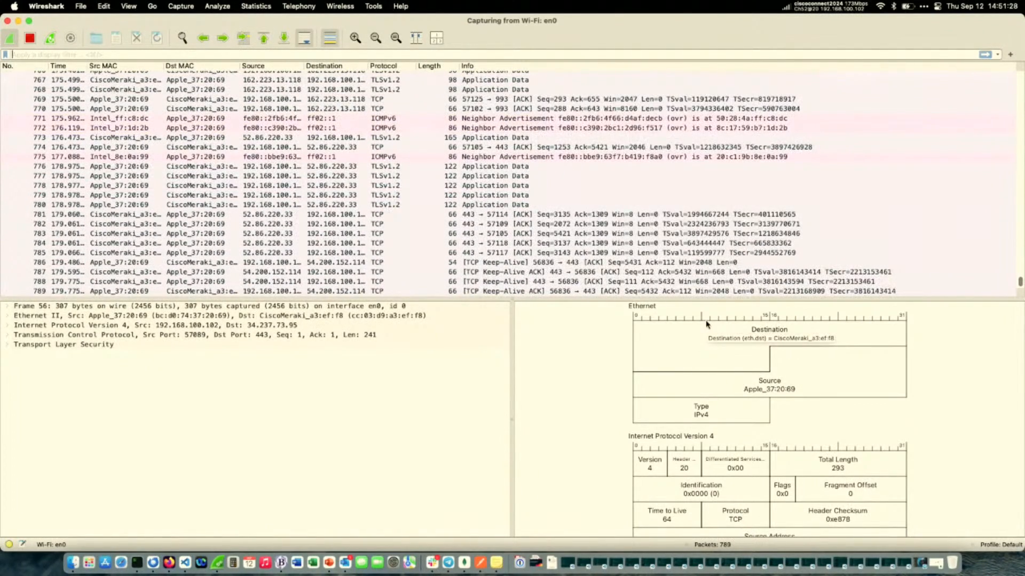
Review the packet diagram down to its Transport Layer Security section and copy the diagram as a raster image.
{"action": "scroll", "coordinate": [706, 324], "scroll_direction": "down", "scroll_amount": 5}
{"action": "scroll", "coordinate": [706, 323], "scroll_direction": "down", "scroll_amount": 5}
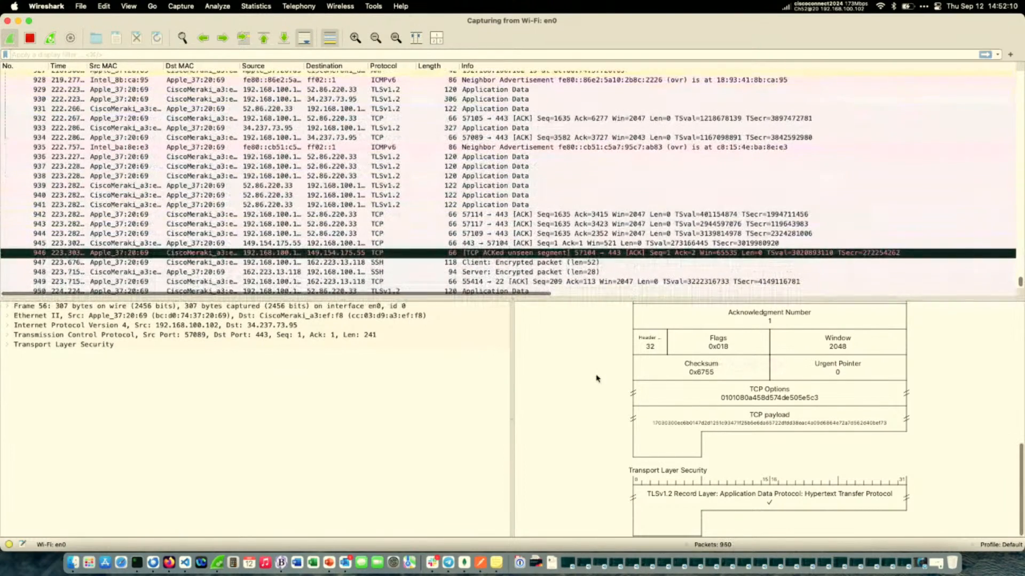
{"action": "right_click", "coordinate": [596, 378]}
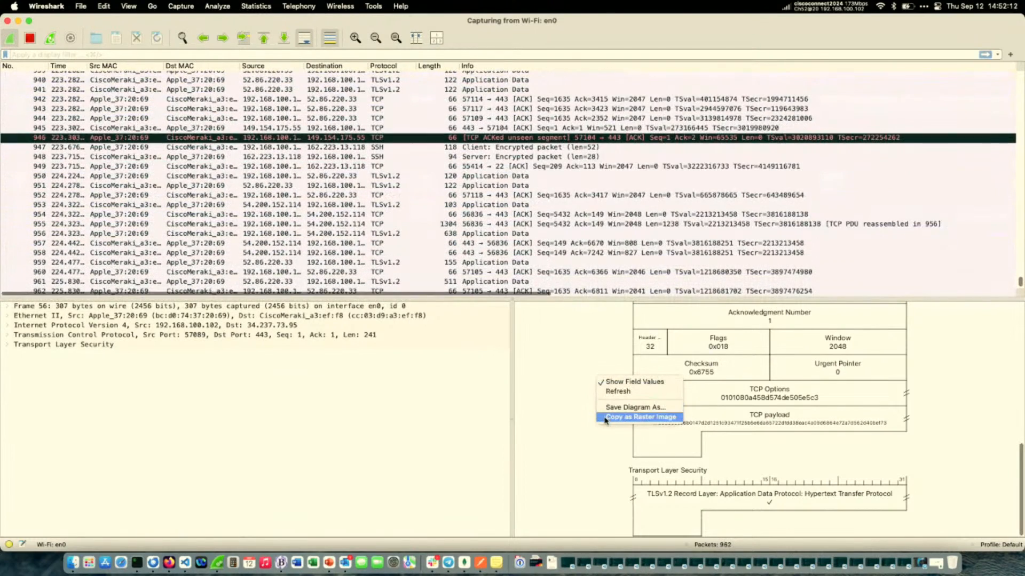
{"action": "left_click", "coordinate": [630, 418]}
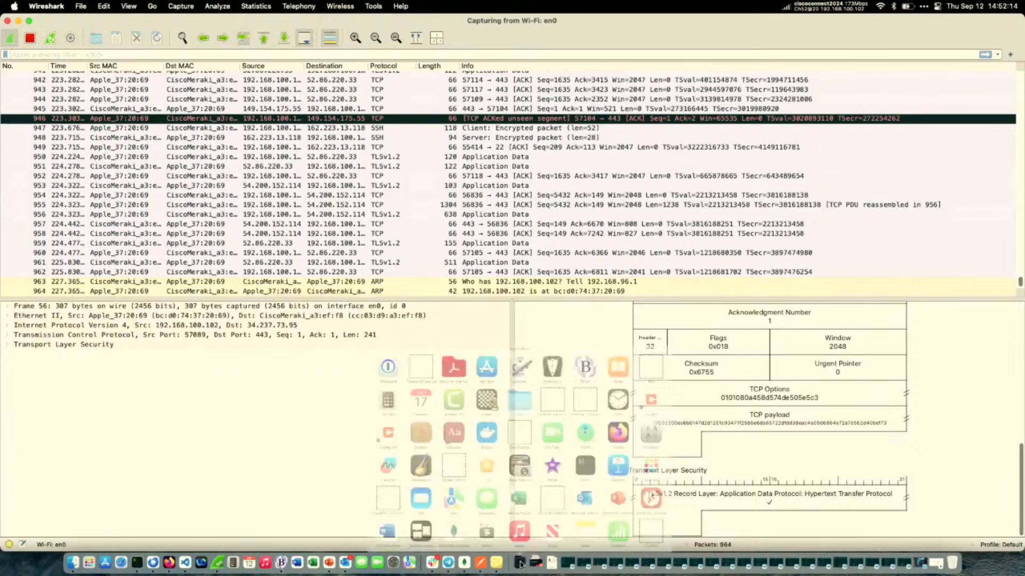
Switch to Preview and open the copied packet diagram as a new image.
{"action": "left_click", "coordinate": [521, 564]}
{"action": "scroll", "coordinate": [354, 380], "scroll_direction": "down", "scroll_amount": 6}
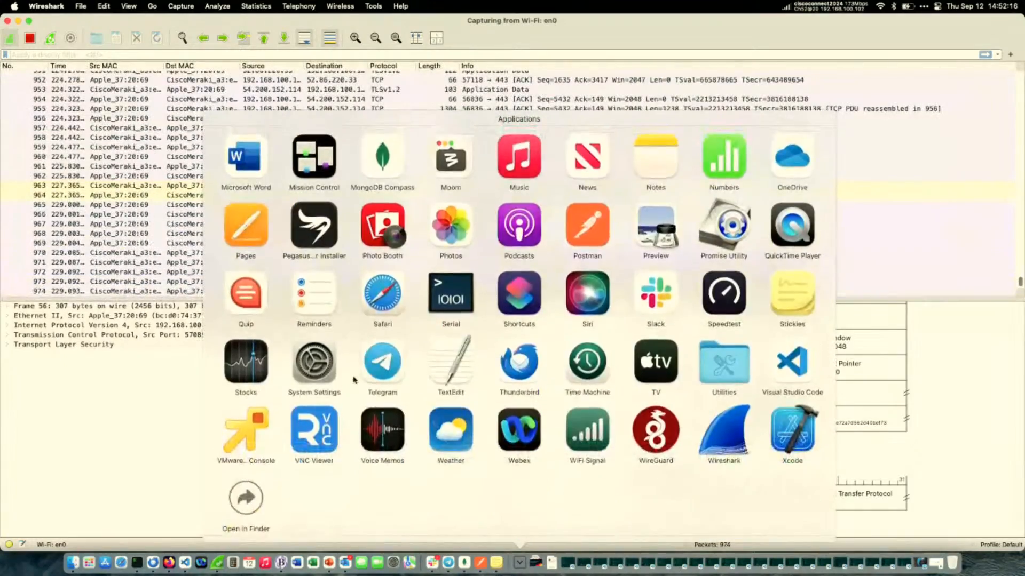
{"action": "scroll", "coordinate": [353, 380], "scroll_direction": "up", "scroll_amount": 5}
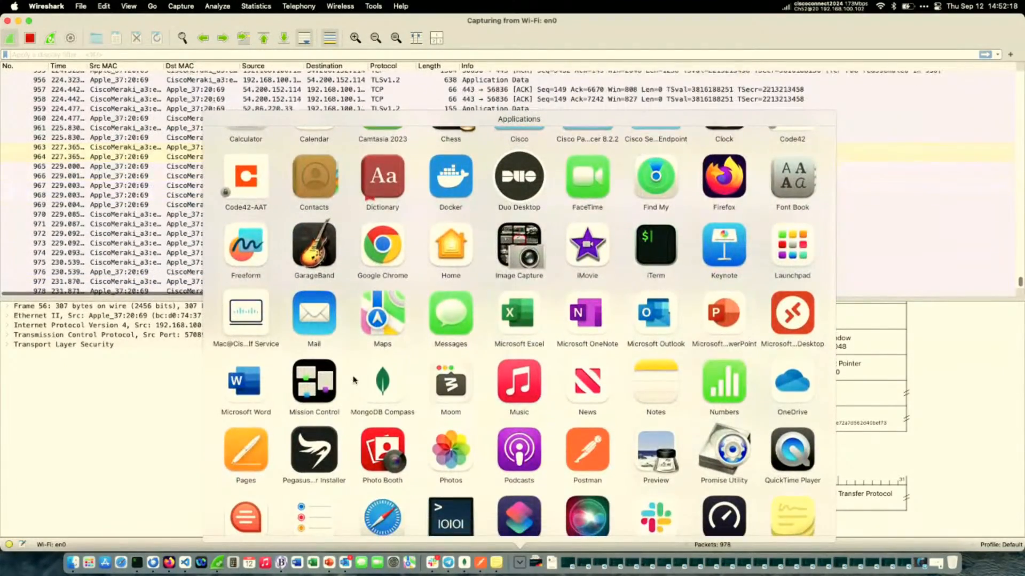
{"action": "scroll", "coordinate": [353, 380], "scroll_direction": "down", "scroll_amount": 1}
{"action": "left_click", "coordinate": [643, 423]}
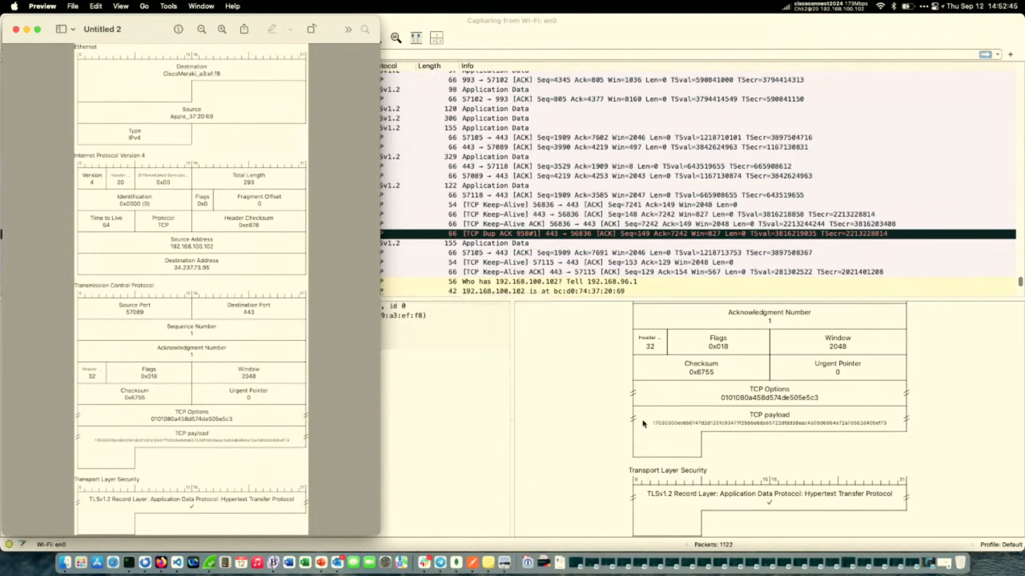
Return to Wireshark, select the TCP Options field in the packet diagram and stop the live Wi-Fi capture.
{"action": "left_click", "coordinate": [643, 424]}
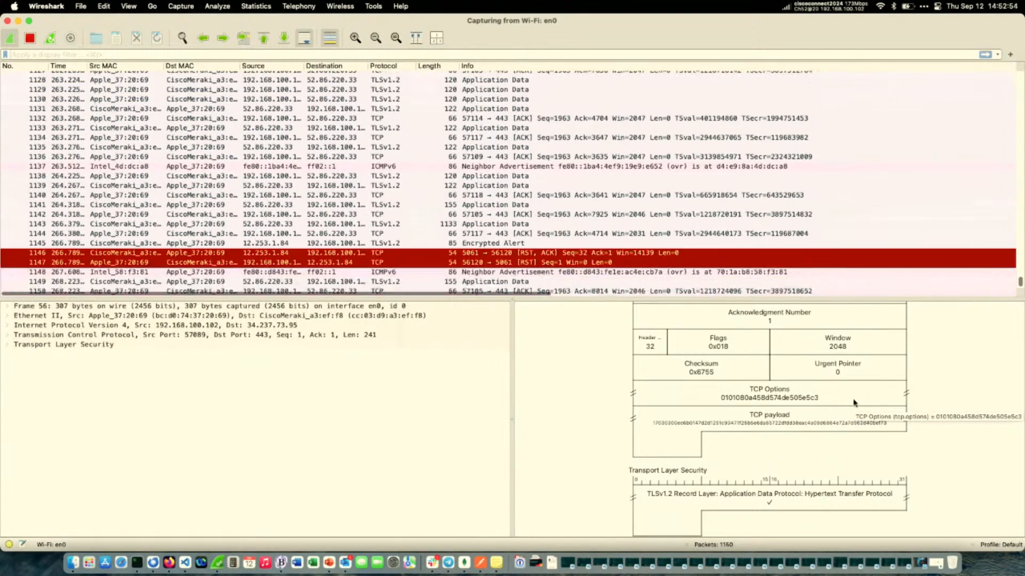
{"action": "left_click", "coordinate": [833, 391]}
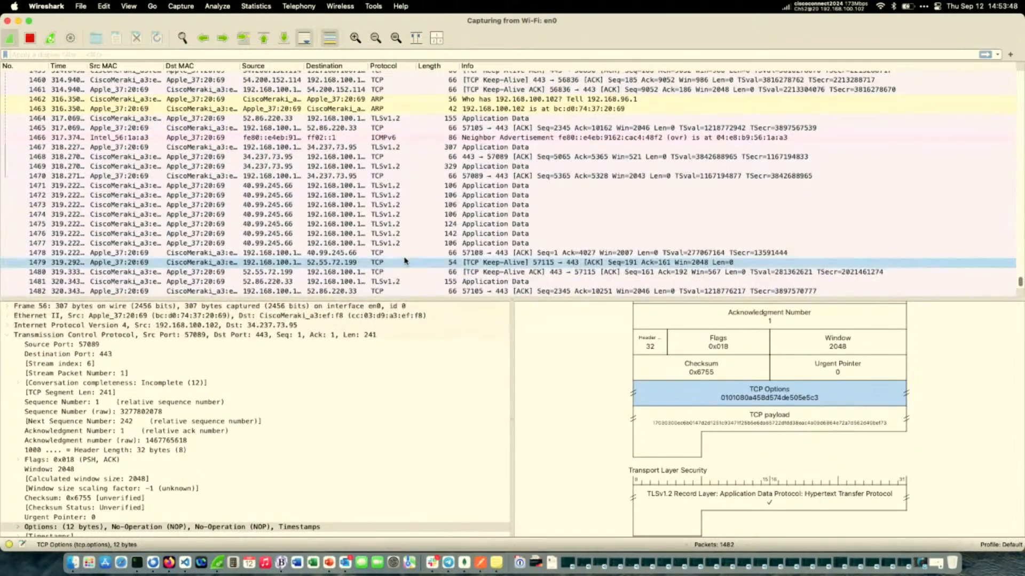
{"action": "left_click", "coordinate": [26, 41]}
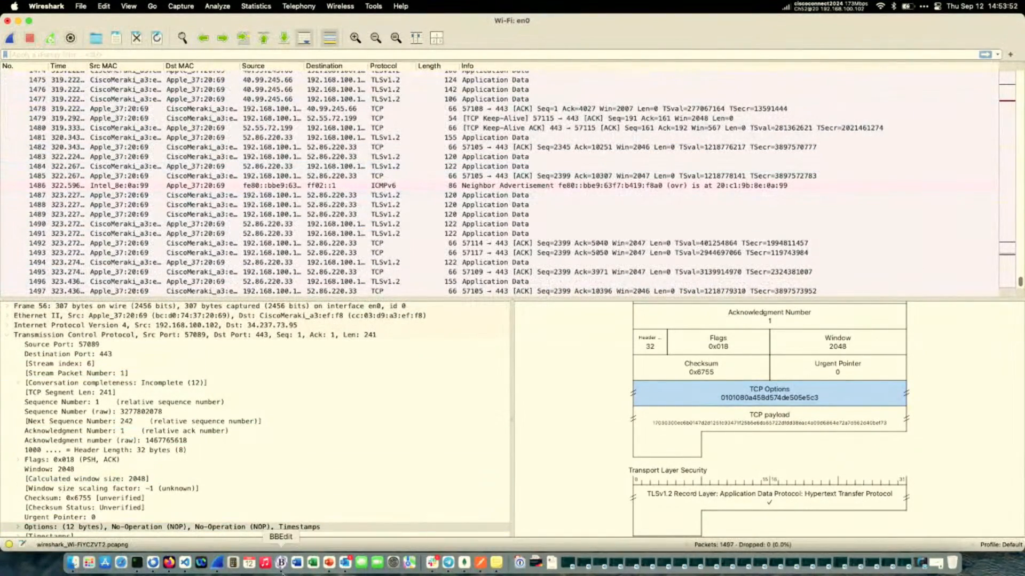
Switch to the CISCOU-1013_latam presentation in PowerPoint and look through its slides beyond the Packet Diagrams section.
{"action": "left_click", "coordinate": [170, 565]}
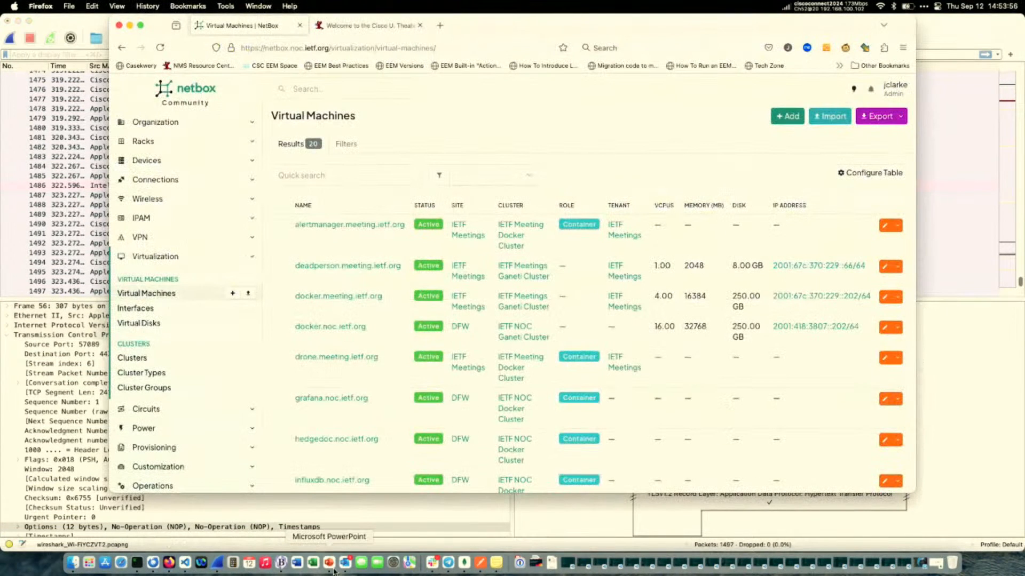
{"action": "left_click", "coordinate": [334, 568]}
{"action": "scroll", "coordinate": [174, 350], "scroll_direction": "down", "scroll_amount": 3}
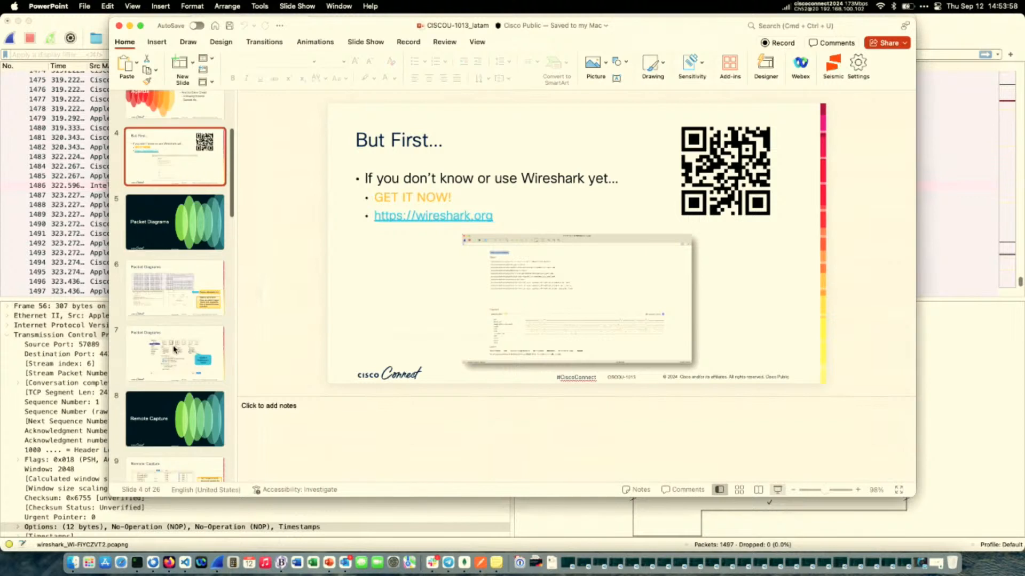
{"action": "scroll", "coordinate": [174, 350], "scroll_direction": "down", "scroll_amount": 10}
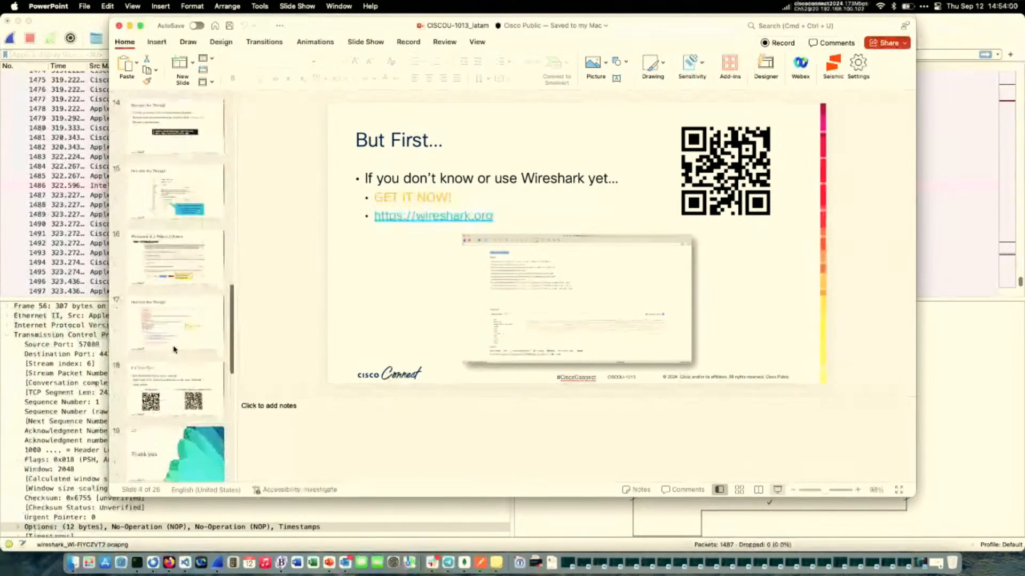
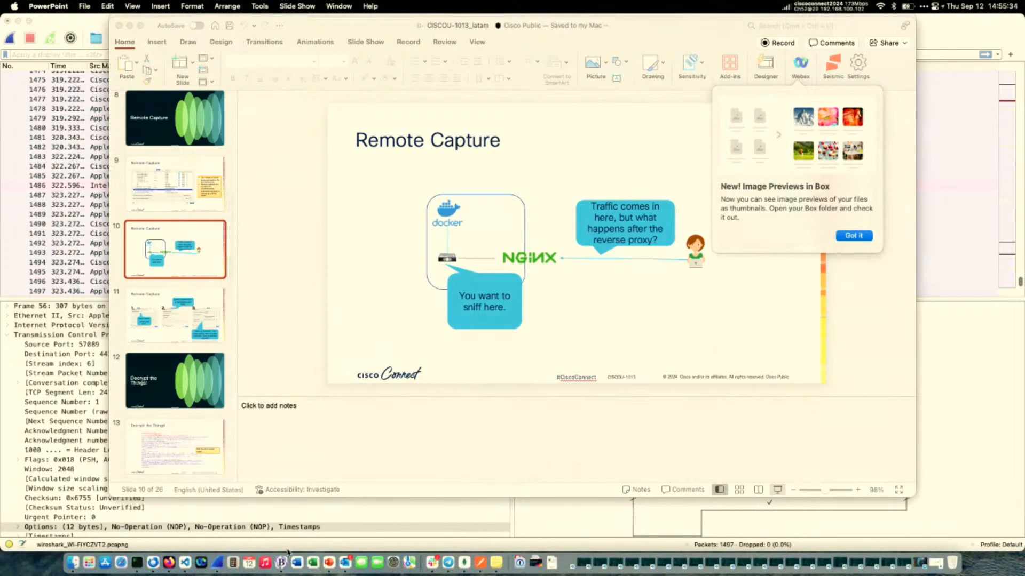
Switch to the NetBox Virtual Machines page in Firefox and enlarge its window to fill the screen.
{"action": "left_click", "coordinate": [170, 564]}
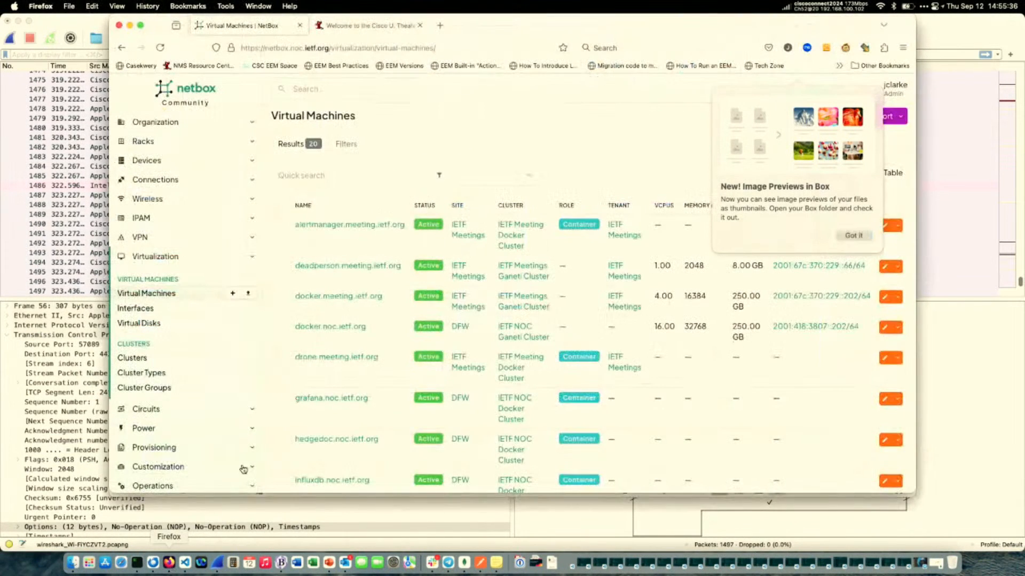
{"action": "mouse_move", "coordinate": [141, 26]}
{"action": "left_click", "coordinate": [145, 47]}
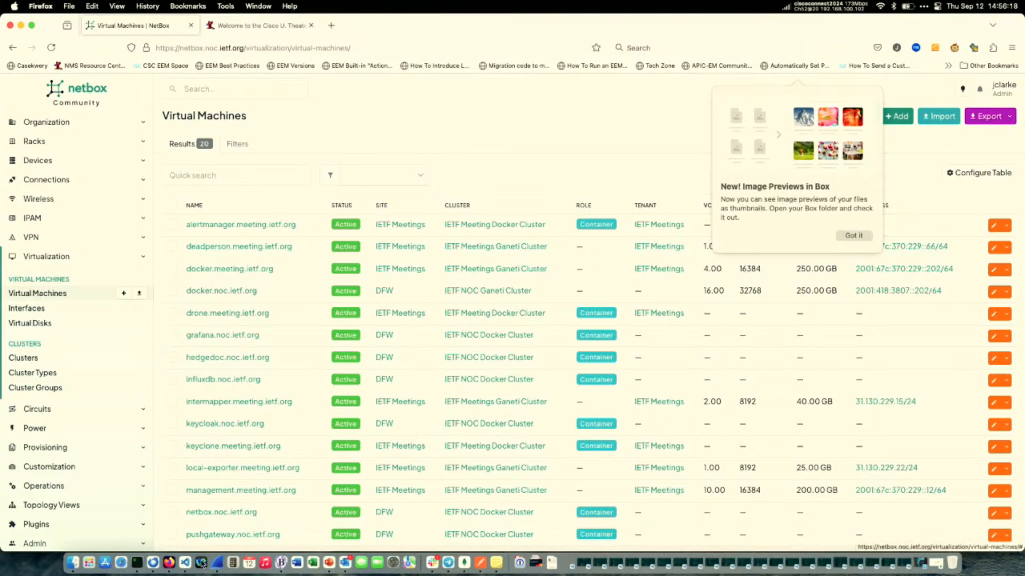
Copy the ip.addr == 198.180.152.202 filter line from Stickies and start a new Wi-Fi capture in Wireshark without saving the packets.
{"action": "left_click", "coordinate": [496, 562]}
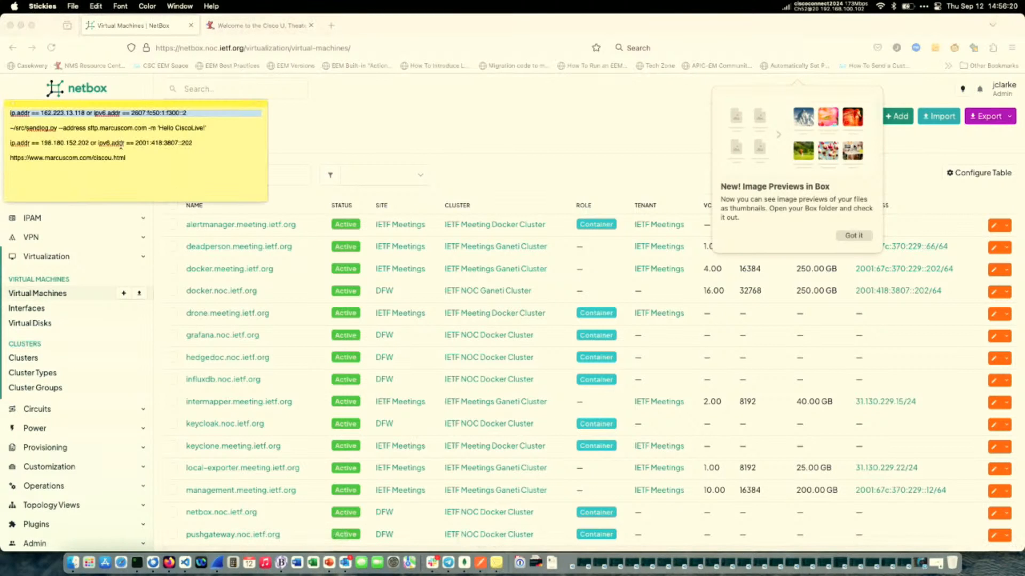
{"action": "triple_click", "coordinate": [116, 143]}
{"action": "key", "text": "super+c"}
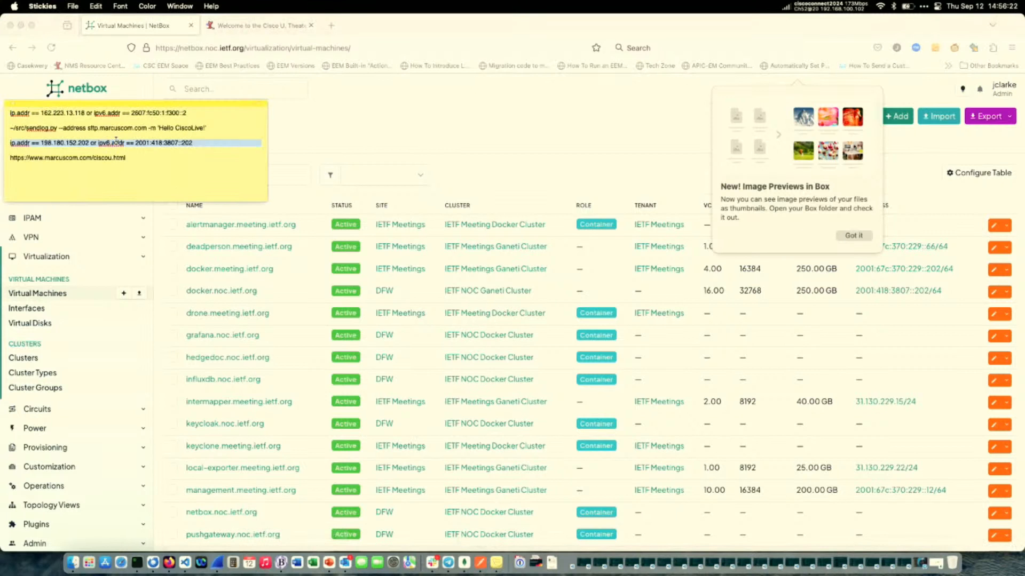
{"action": "left_click", "coordinate": [217, 562]}
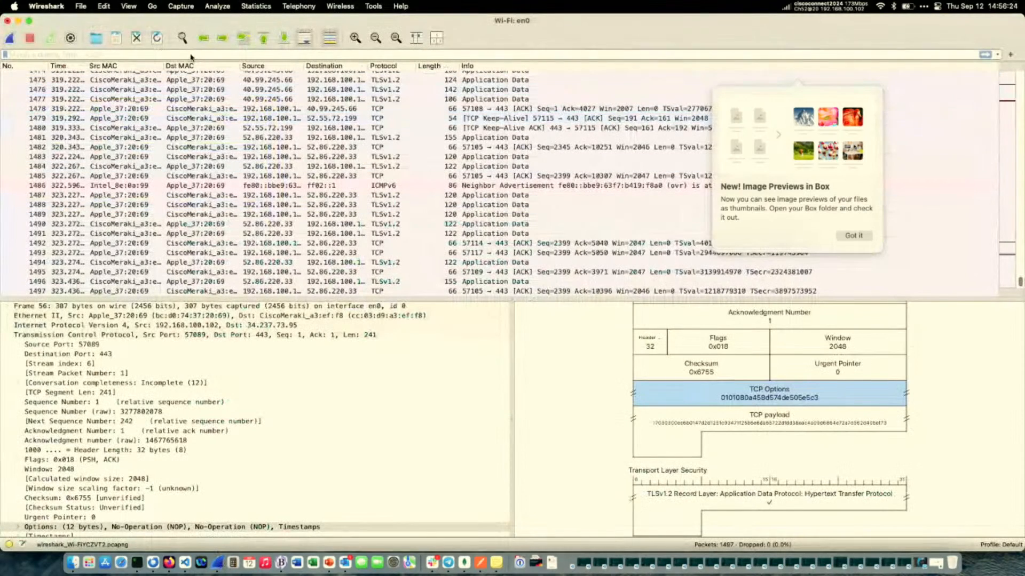
{"action": "left_click", "coordinate": [10, 38]}
{"action": "left_click", "coordinate": [493, 241]}
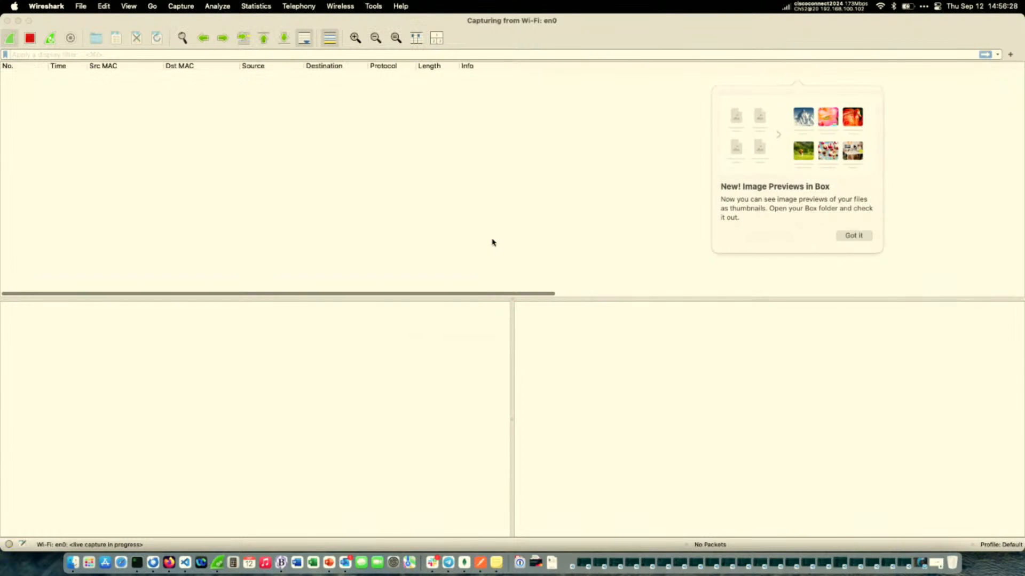
Apply the display filter ip.addr == 198.180.152.202 or ipv6.addr == 2001:418:3807::202, and visit the NetBox page in Firefox before returning to Wireshark.
{"action": "left_click", "coordinate": [160, 55]}
{"action": "key", "text": "super+v"}
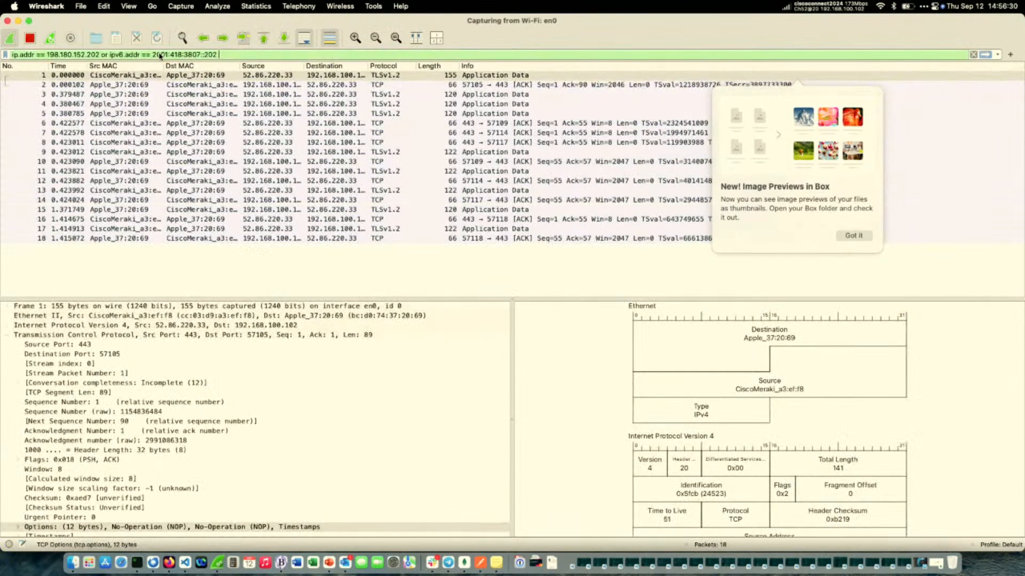
{"action": "key", "text": "Return"}
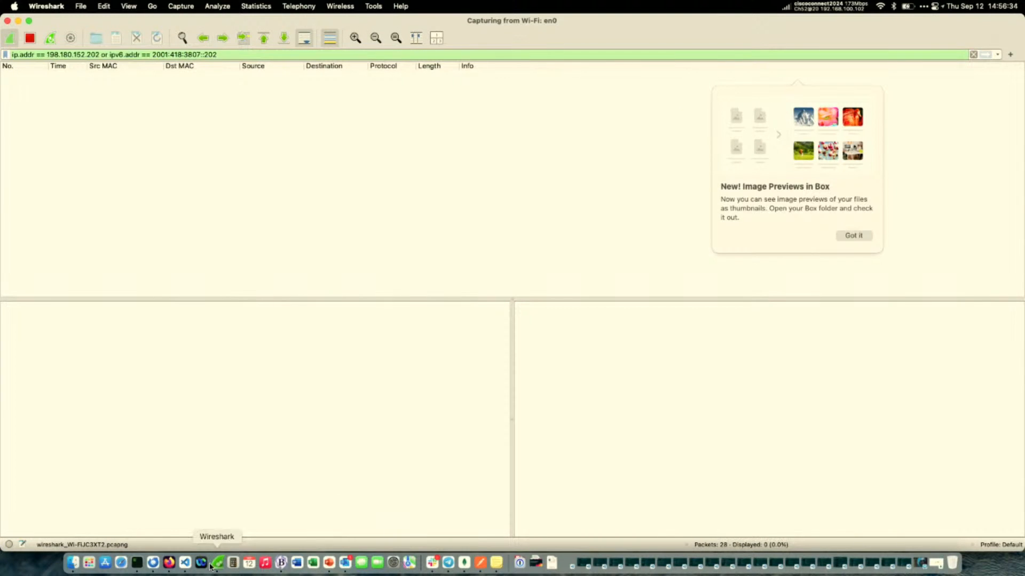
{"action": "left_click", "coordinate": [170, 562]}
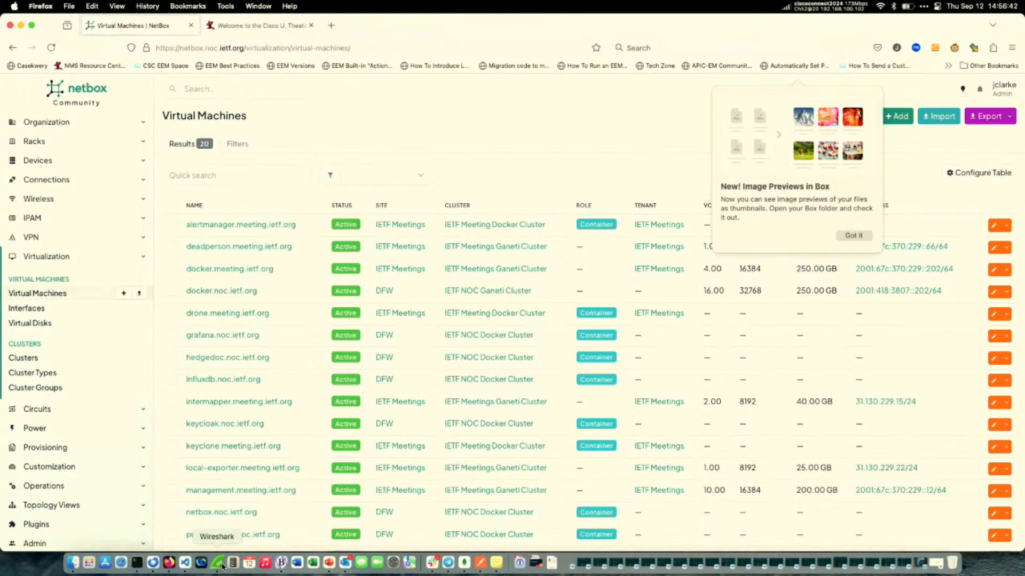
{"action": "left_click", "coordinate": [219, 565]}
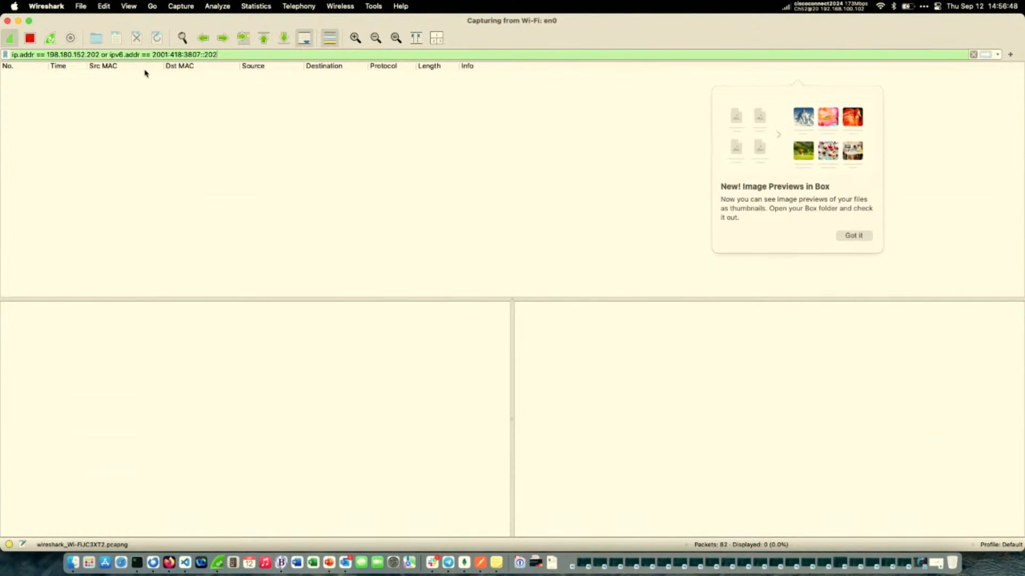
Replace the running Wi-Fi capture with a new unsaved one, and reload the NetBox page in Firefox before returning to Wireshark.
{"action": "left_click", "coordinate": [31, 38]}
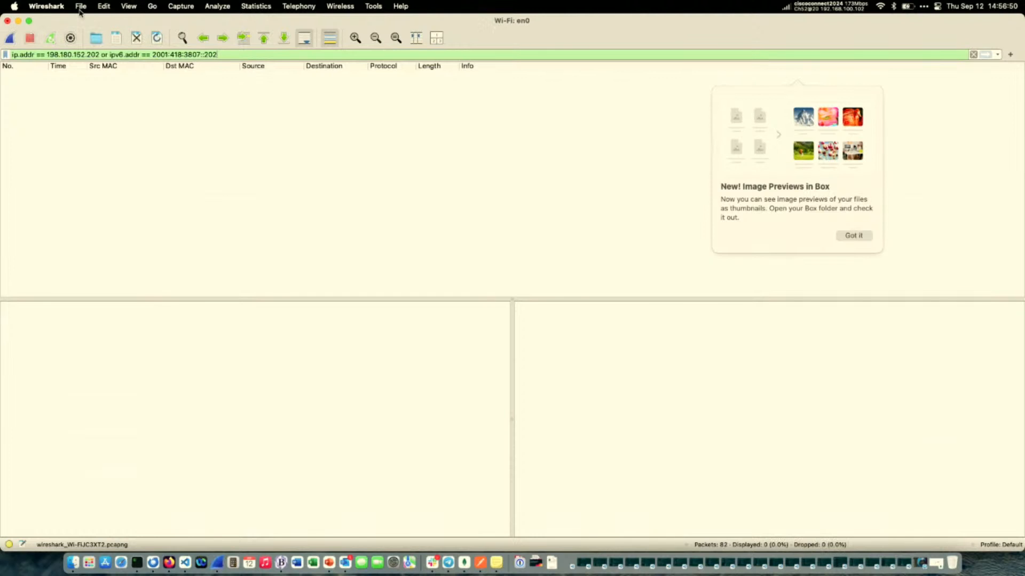
{"action": "left_click", "coordinate": [70, 38]}
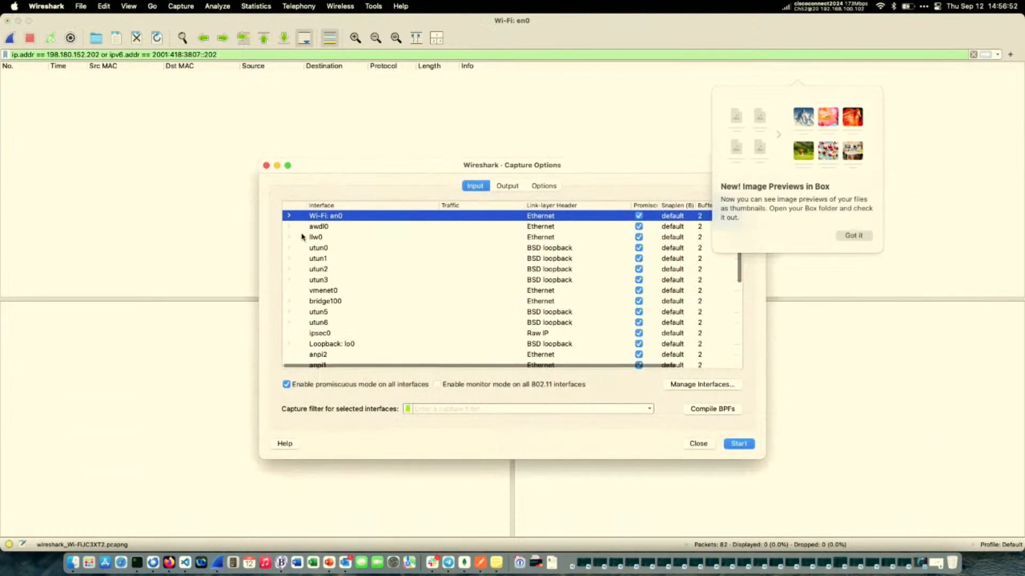
{"action": "left_click", "coordinate": [738, 444]}
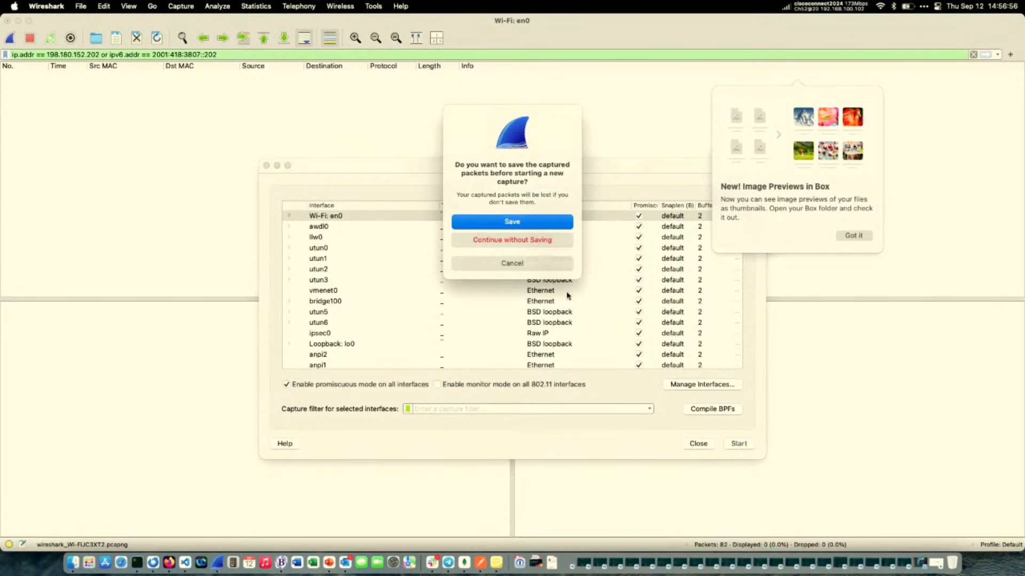
{"action": "left_click", "coordinate": [522, 241]}
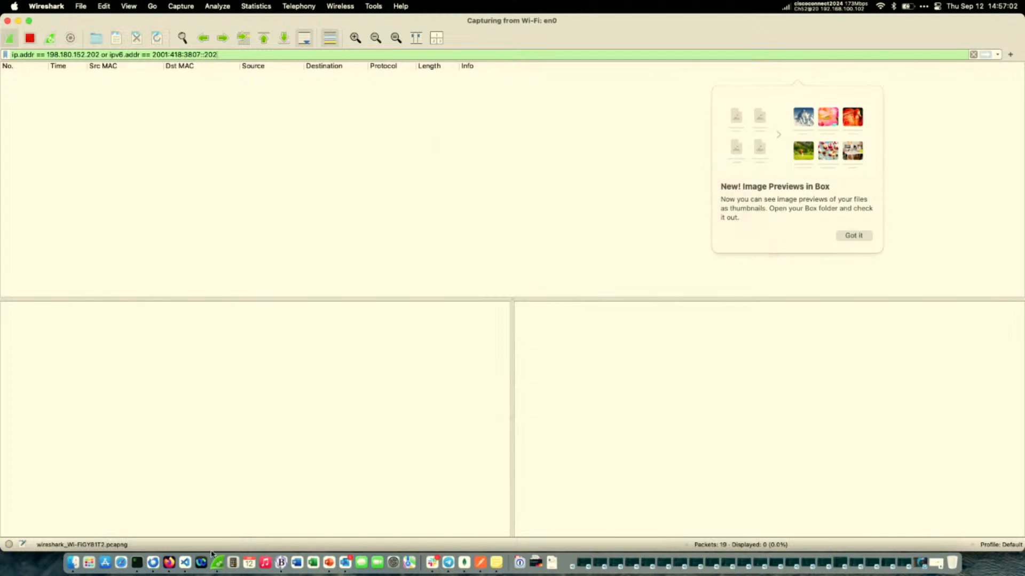
{"action": "left_click", "coordinate": [168, 563]}
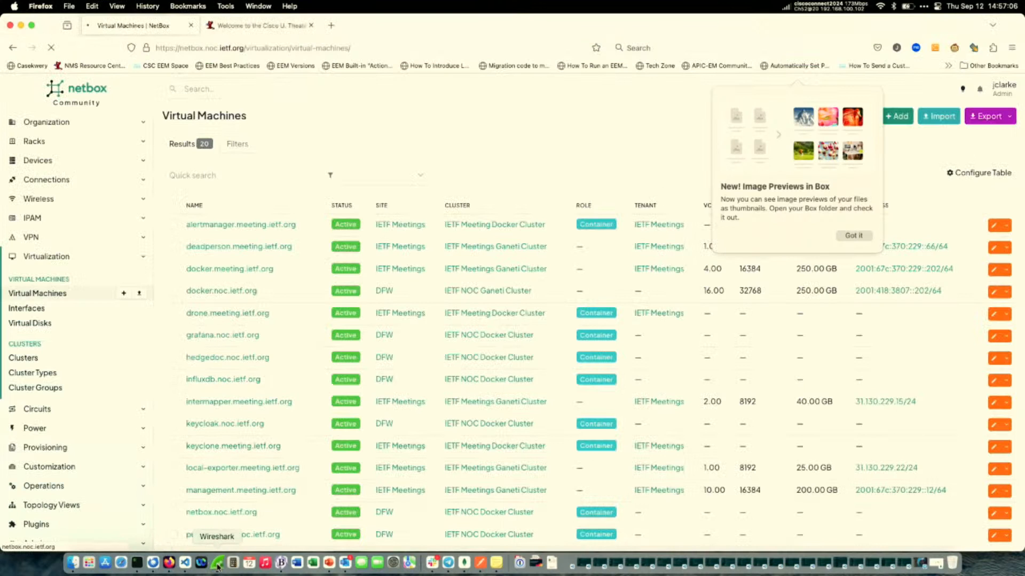
{"action": "left_click", "coordinate": [216, 565]}
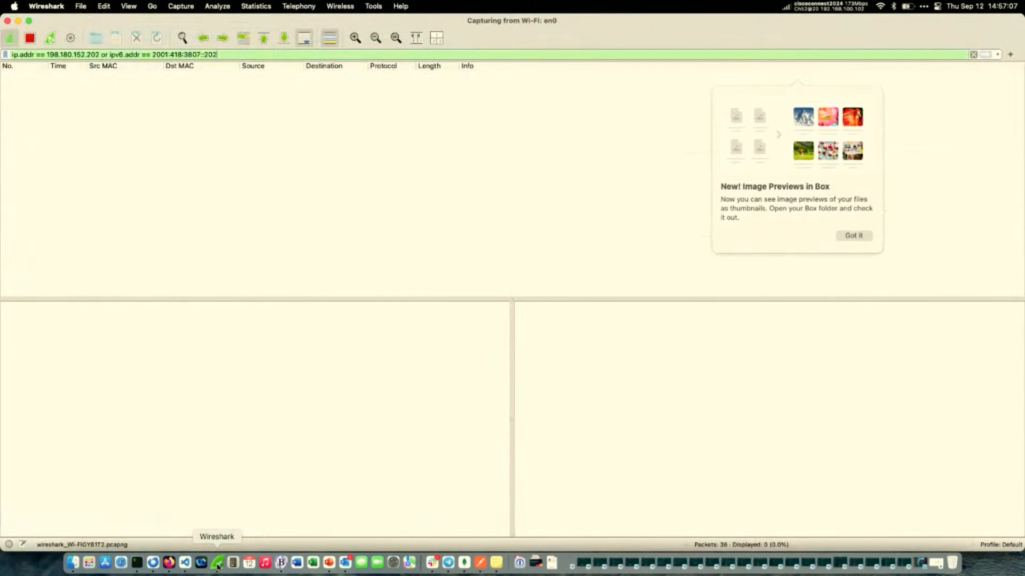
Clear the display filter and select a captured TCP packet sent to 54.200.152.114.
{"action": "double_click", "coordinate": [184, 54]}
{"action": "key", "text": "BackSpace"}
{"action": "key", "text": "super+a"}
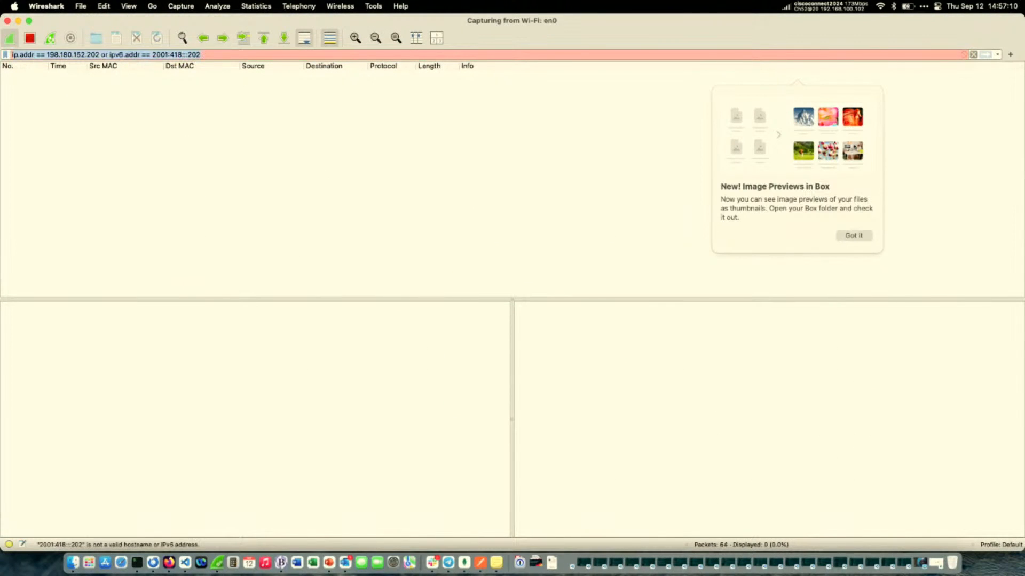
{"action": "key", "text": "BackSpace"}
{"action": "key", "text": "Return"}
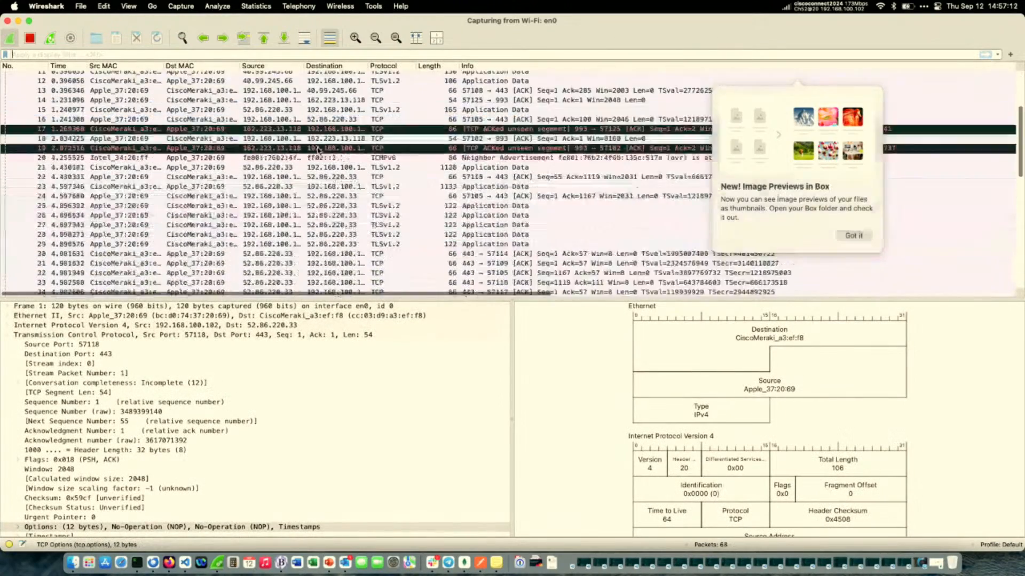
{"action": "left_click", "coordinate": [293, 196]}
{"action": "left_click", "coordinate": [273, 224]}
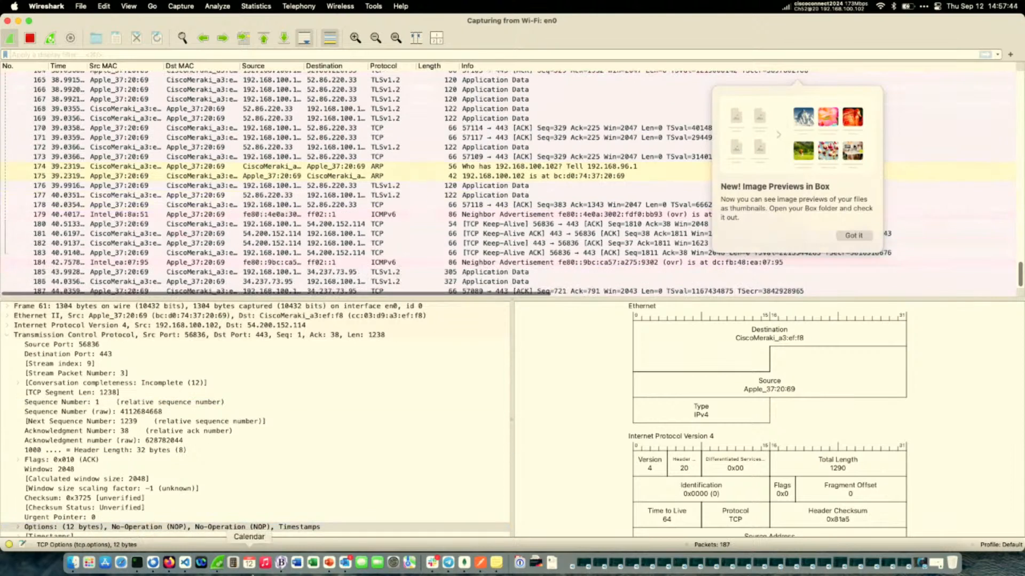
View the Remote Capture slide in PowerPoint, and return to Wireshark to stop the Wi-Fi capture.
{"action": "left_click", "coordinate": [327, 568]}
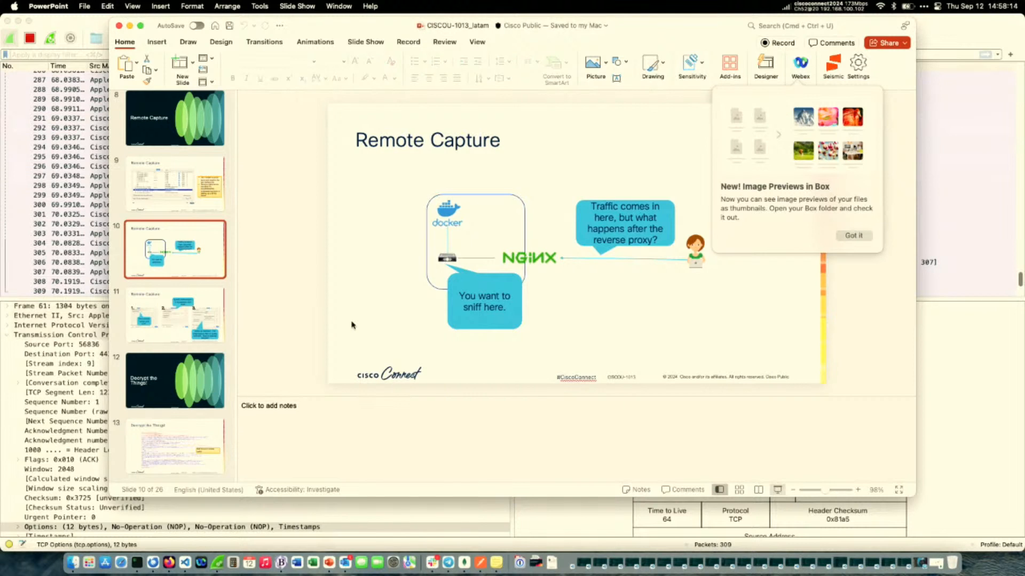
{"action": "left_click", "coordinate": [218, 562]}
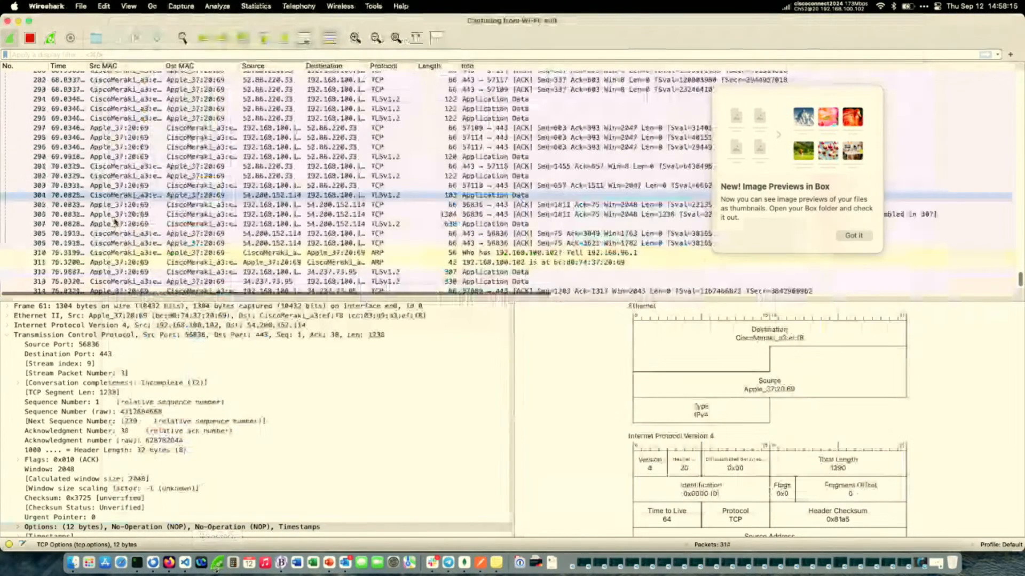
{"action": "left_click", "coordinate": [29, 38]}
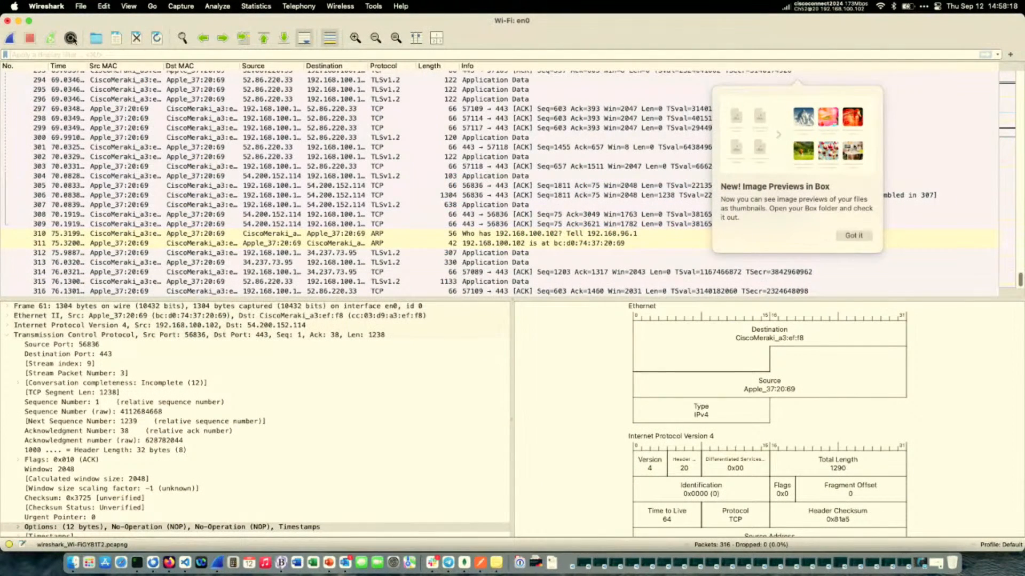
Open the interface options of SSH remote capture: sshdump from the capture options.
{"action": "left_click", "coordinate": [71, 38]}
{"action": "scroll", "coordinate": [355, 307], "scroll_direction": "down", "scroll_amount": 5}
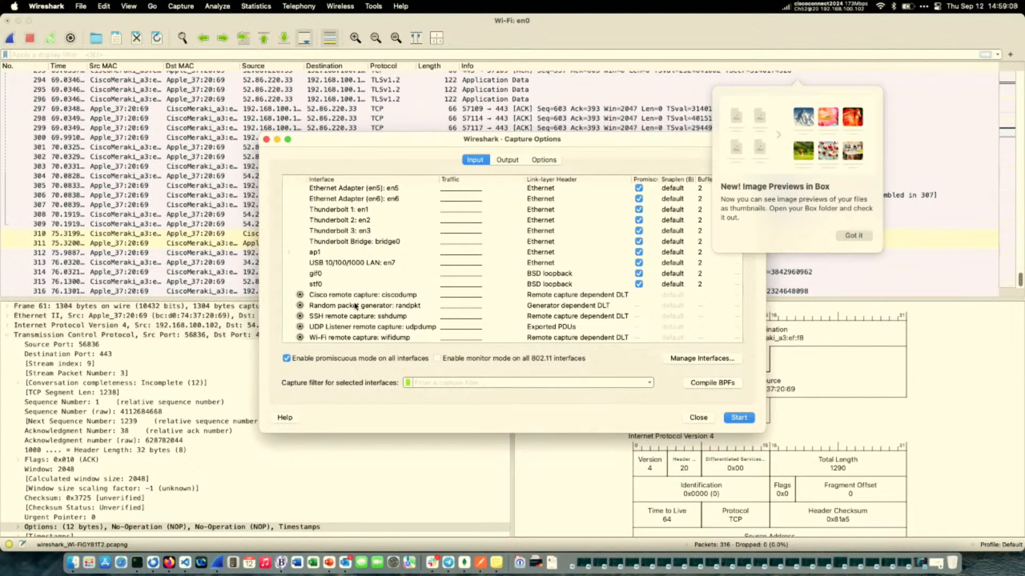
{"action": "left_click", "coordinate": [300, 317]}
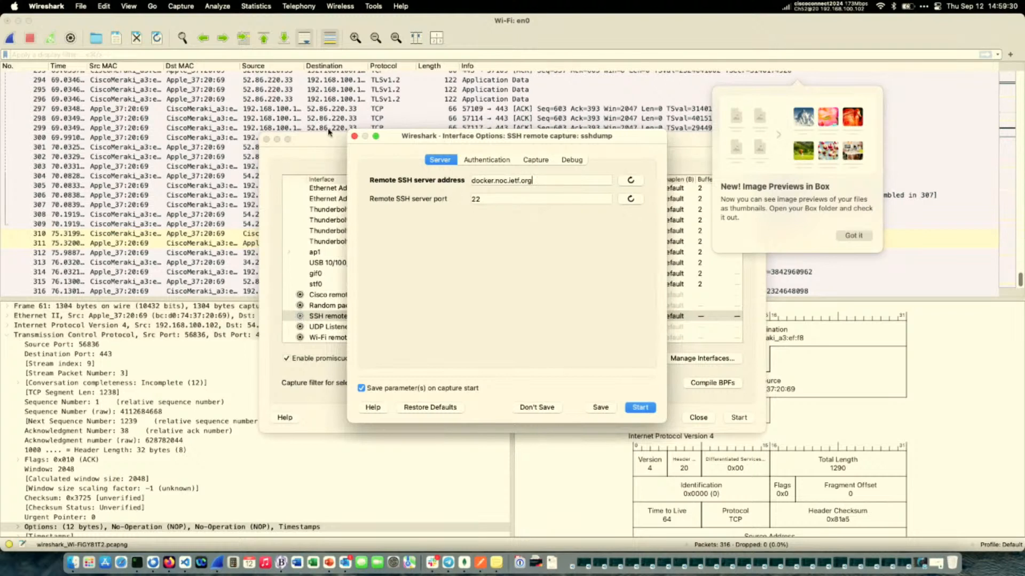
Review the server, authentication and capture settings of the SSH remote capture and save them.
{"action": "left_click", "coordinate": [482, 162]}
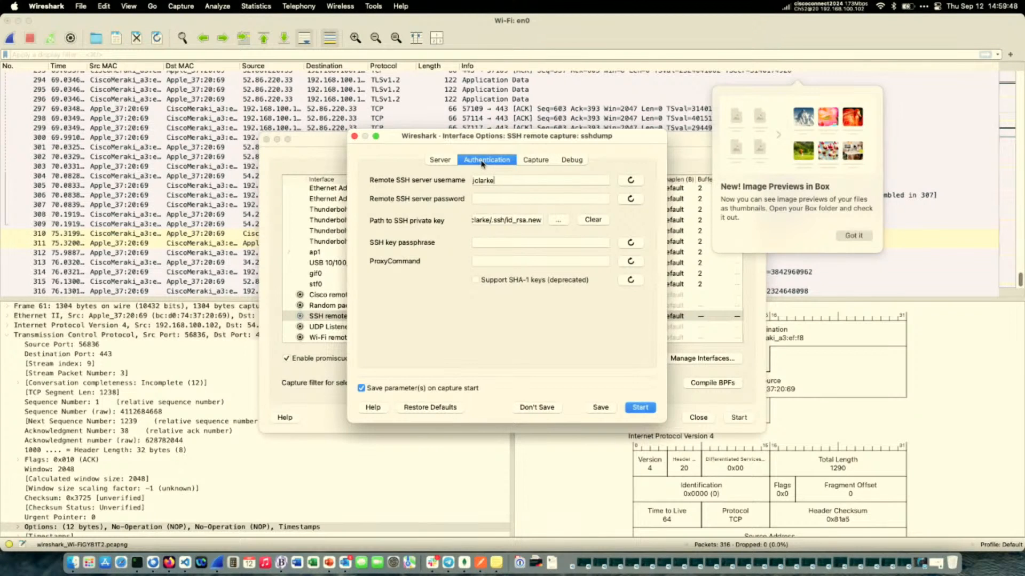
{"action": "left_click", "coordinate": [535, 160]}
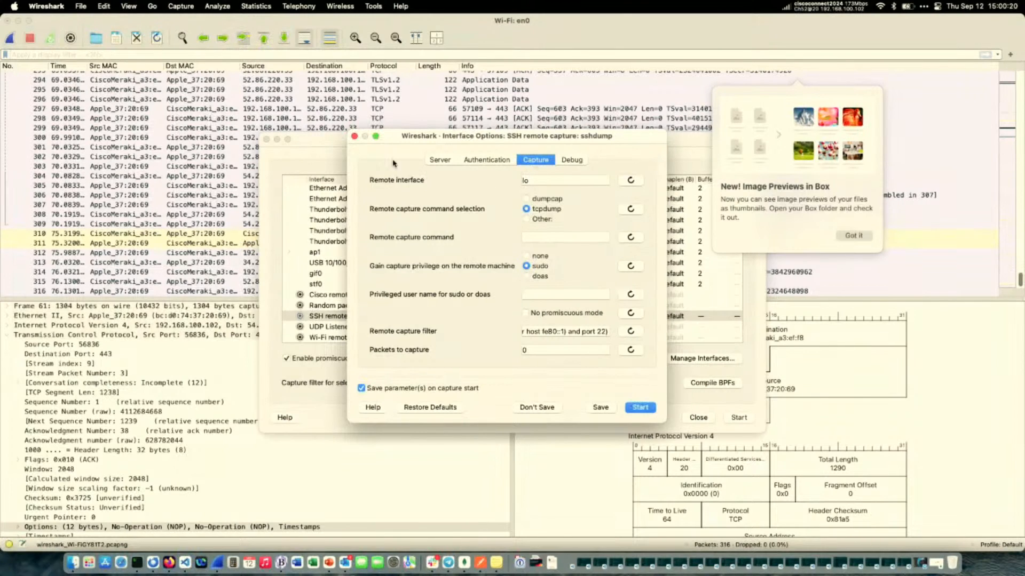
{"action": "left_click", "coordinate": [444, 161]}
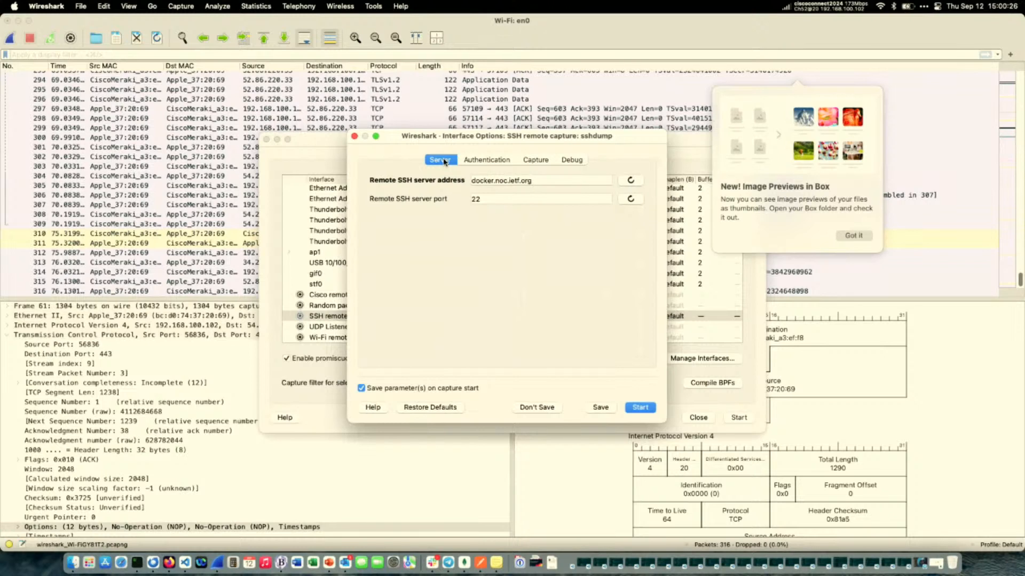
{"action": "left_click", "coordinate": [470, 162]}
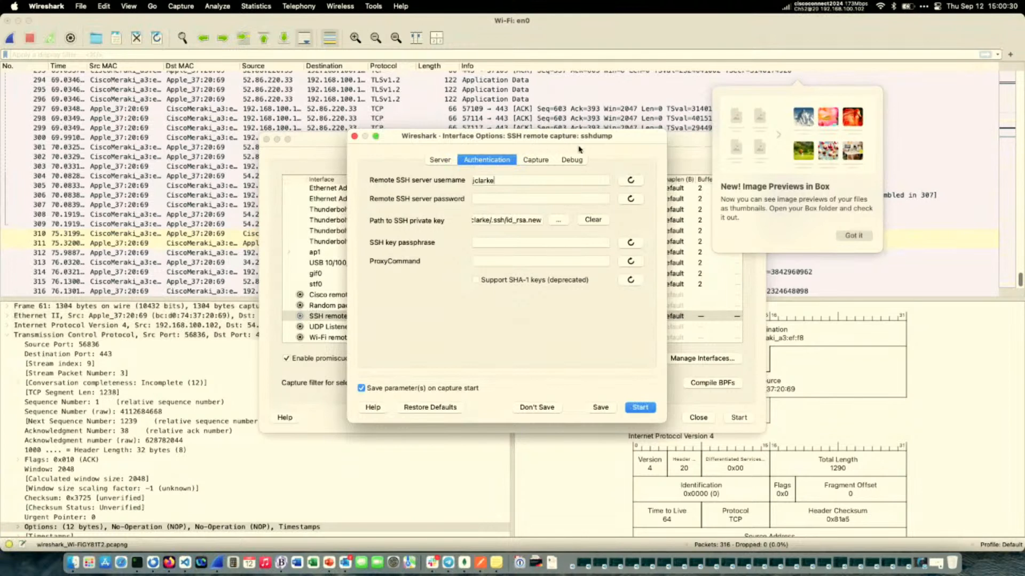
{"action": "left_click", "coordinate": [536, 160]}
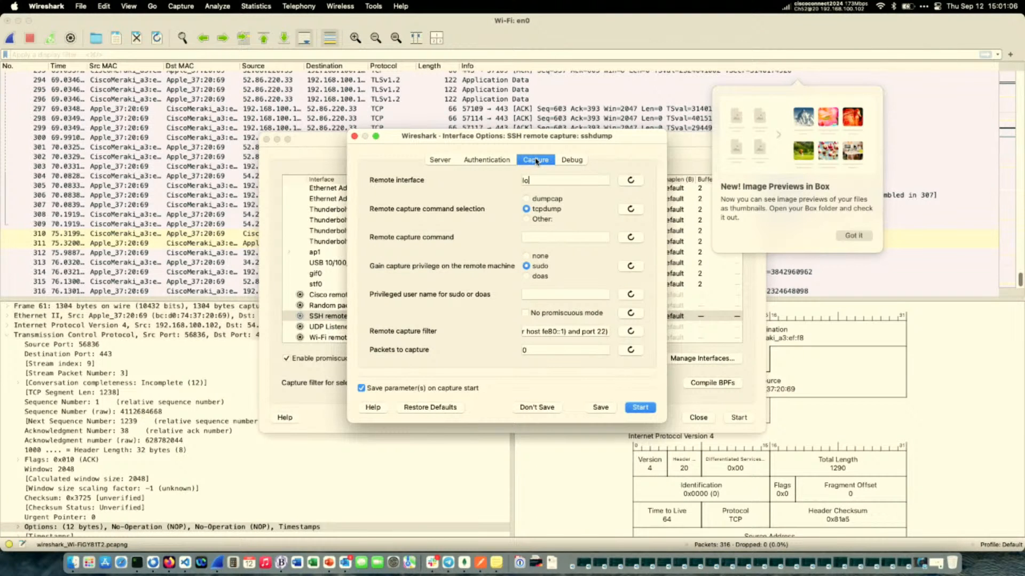
{"action": "left_click", "coordinate": [602, 410]}
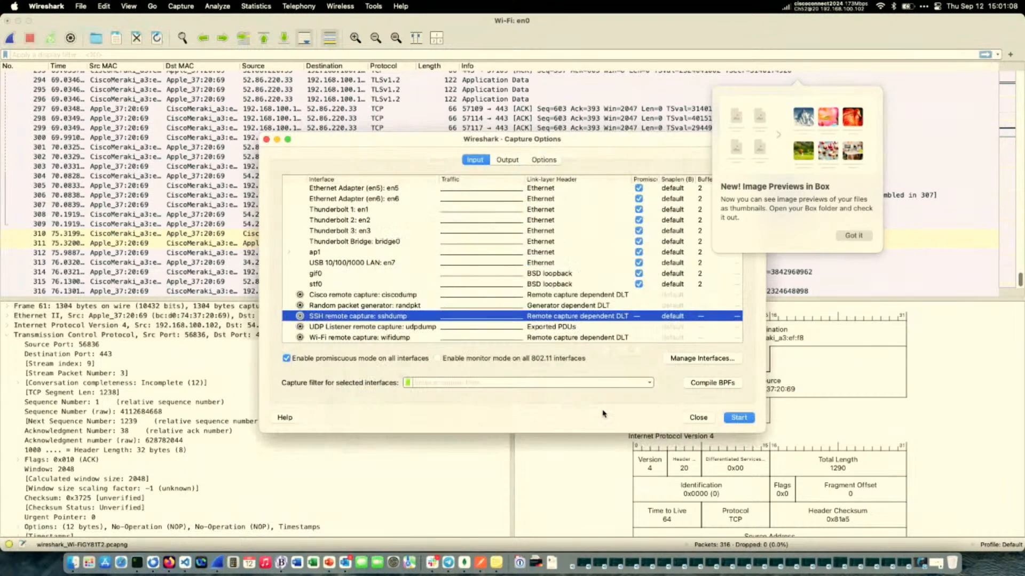
Start the SSH remote capture without saving the earlier packets and dismiss the Box image previews notification.
{"action": "left_click", "coordinate": [744, 421]}
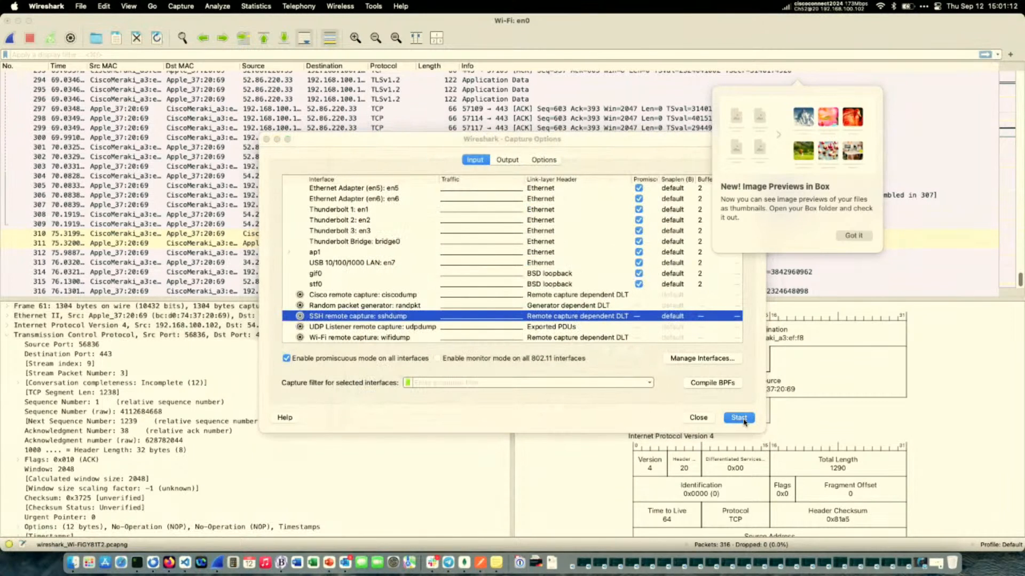
{"action": "left_click", "coordinate": [508, 240]}
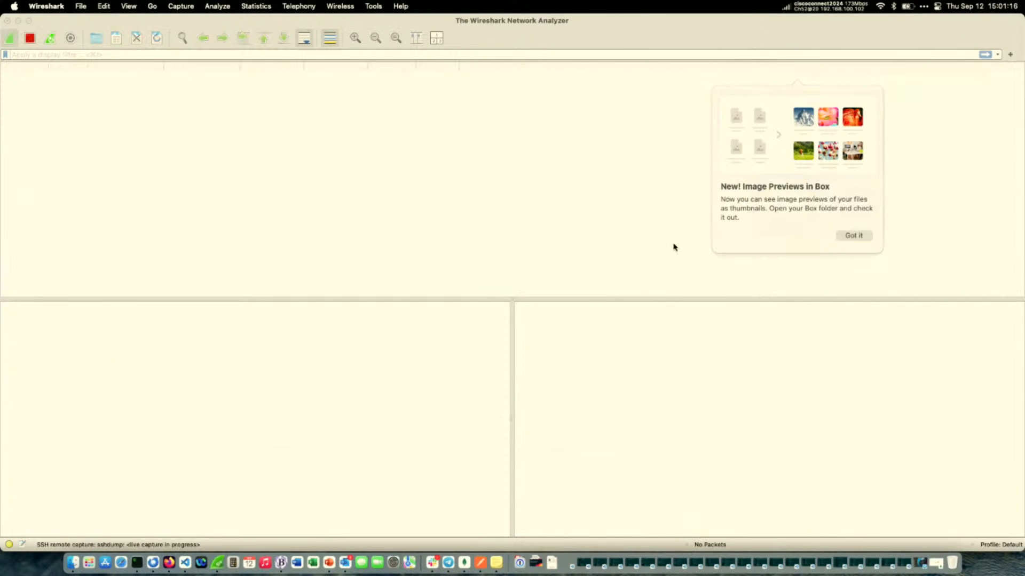
{"action": "left_click", "coordinate": [845, 236]}
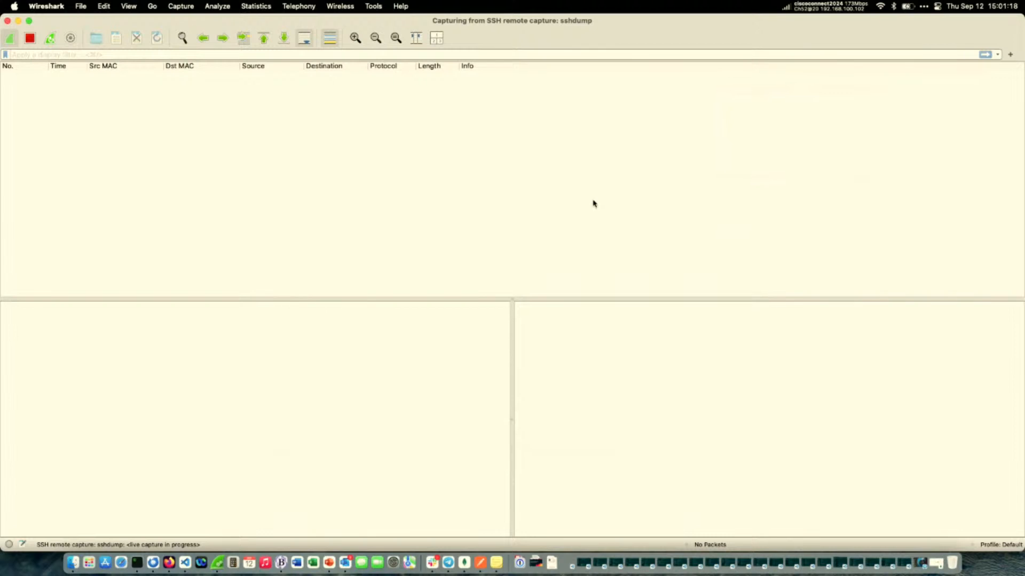
Reload the NetBox Virtual Machines page in Firefox to generate remote traffic and return to the SSH capture in Wireshark.
{"action": "left_click", "coordinate": [170, 563]}
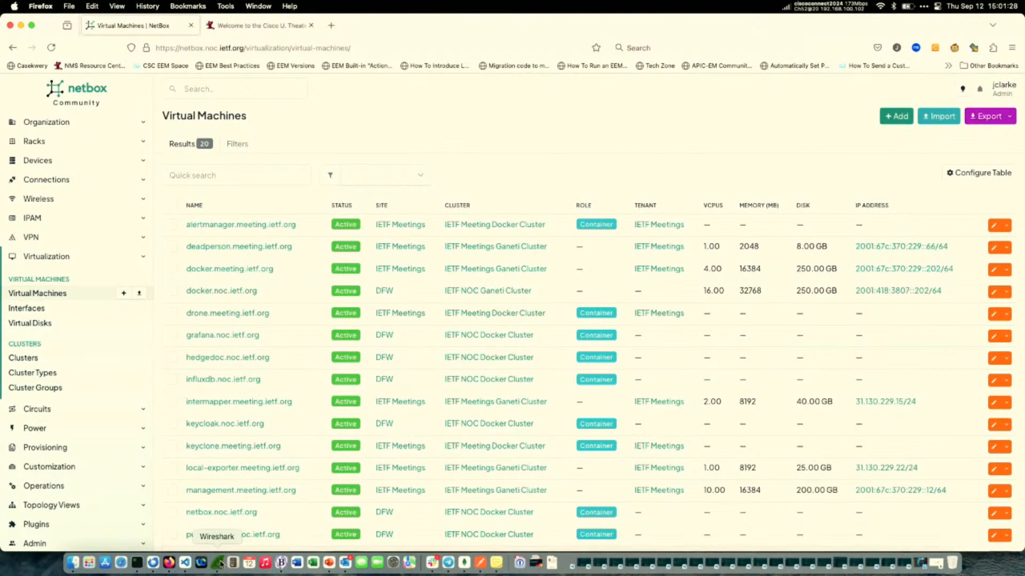
{"action": "left_click", "coordinate": [220, 563]}
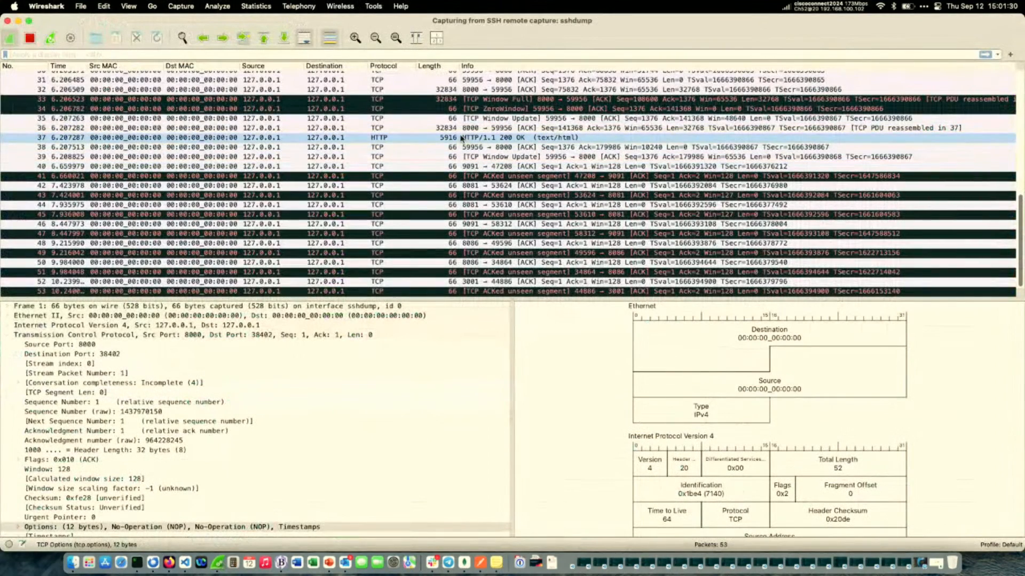
Follow the stream of the HTTP/1.1 200 OK (text/html) response packet.
{"action": "left_click", "coordinate": [462, 138]}
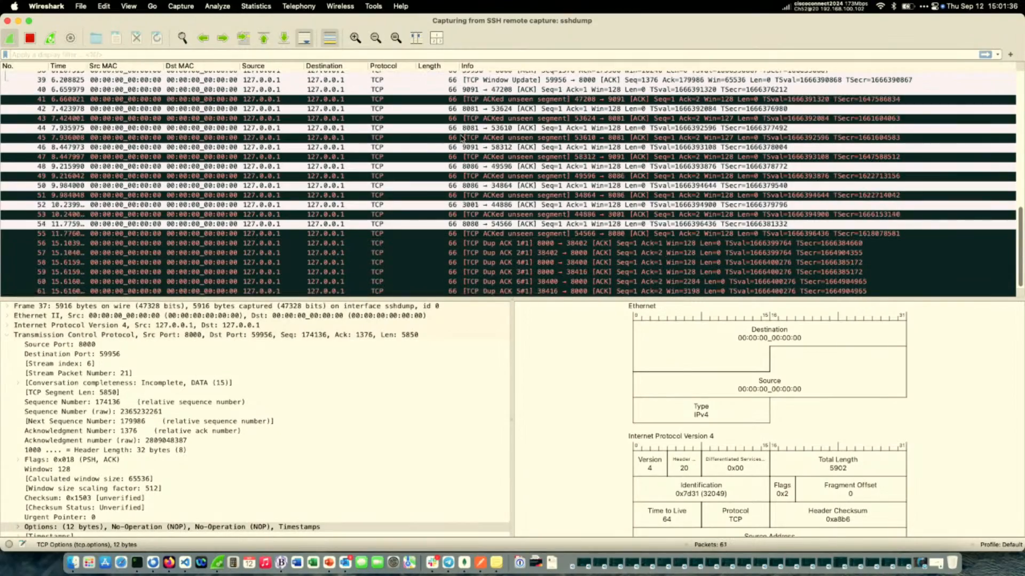
{"action": "scroll", "coordinate": [464, 161], "scroll_direction": "up", "scroll_amount": 6}
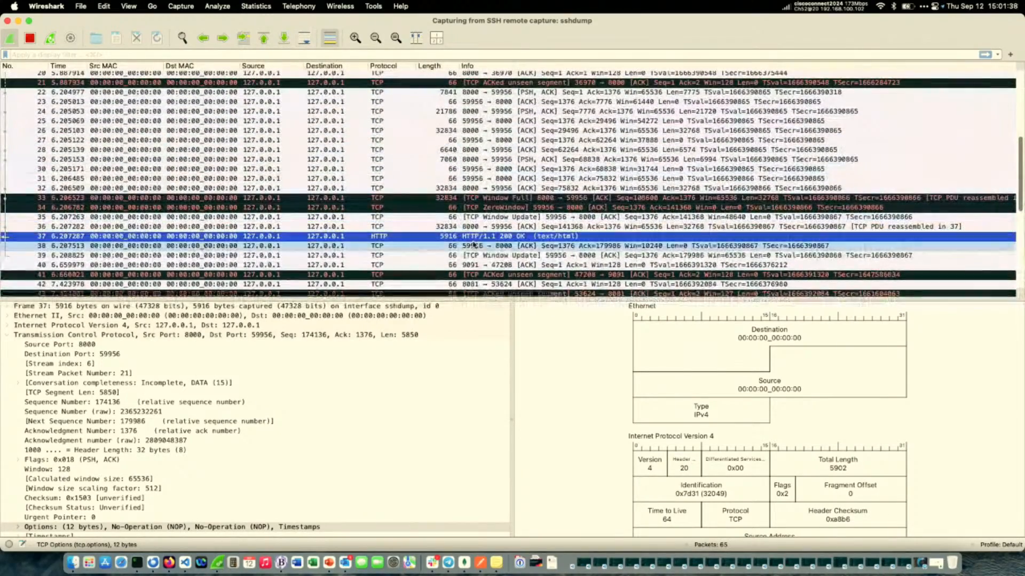
{"action": "right_click", "coordinate": [472, 238]}
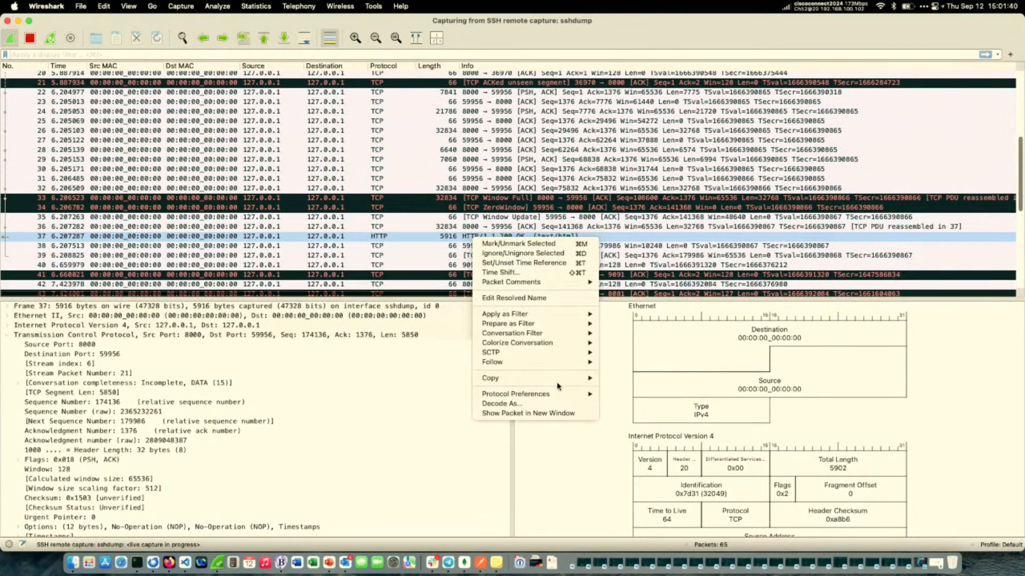
{"action": "mouse_move", "coordinate": [561, 363]}
{"action": "left_click", "coordinate": [611, 363]}
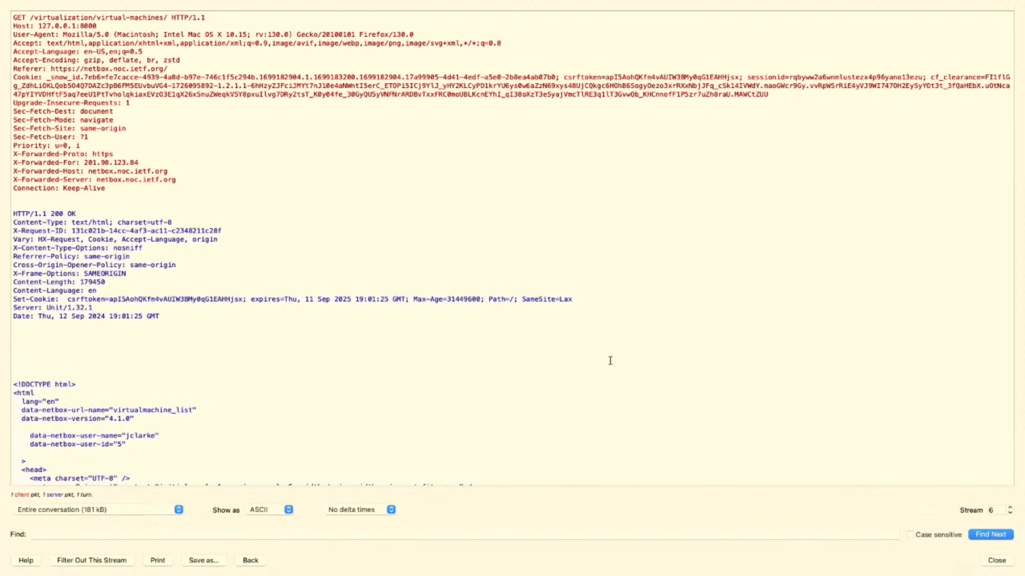
Read through the followed stream's request headers, response headers and NetBox HTML content and close it.
{"action": "scroll", "coordinate": [610, 338], "scroll_direction": "down", "scroll_amount": 15}
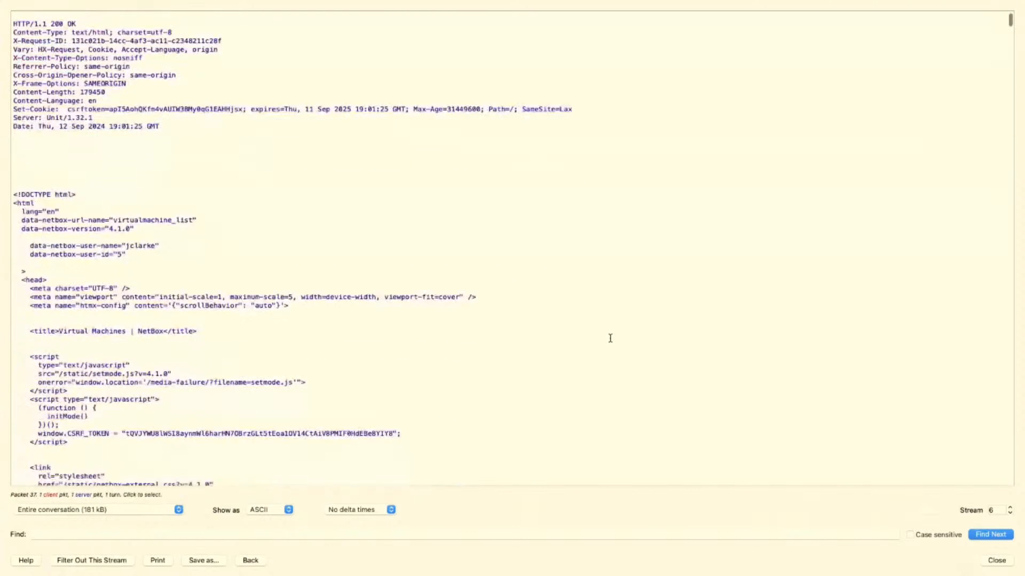
{"action": "scroll", "coordinate": [610, 339], "scroll_direction": "down", "scroll_amount": 10}
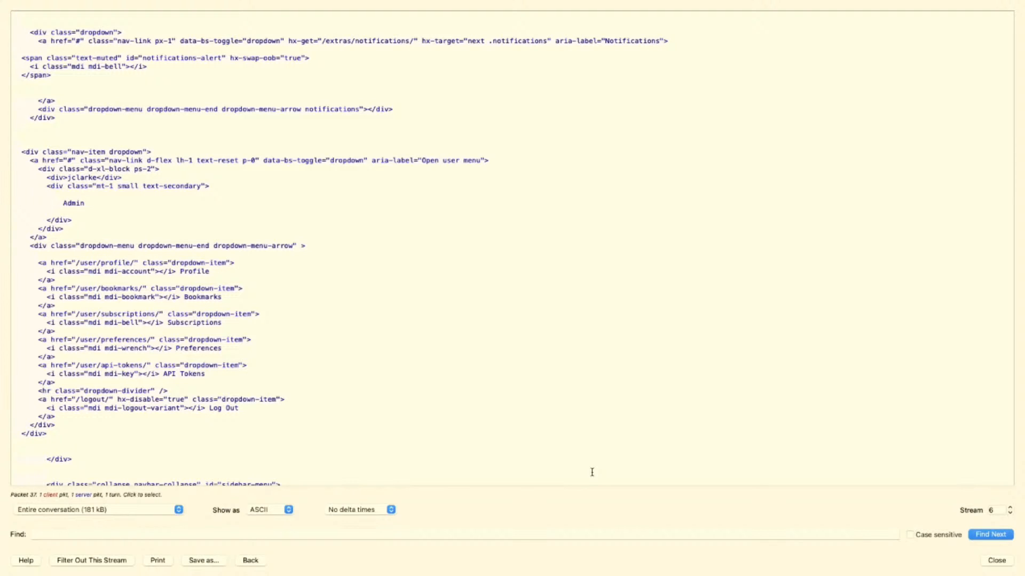
{"action": "left_click", "coordinate": [997, 560]}
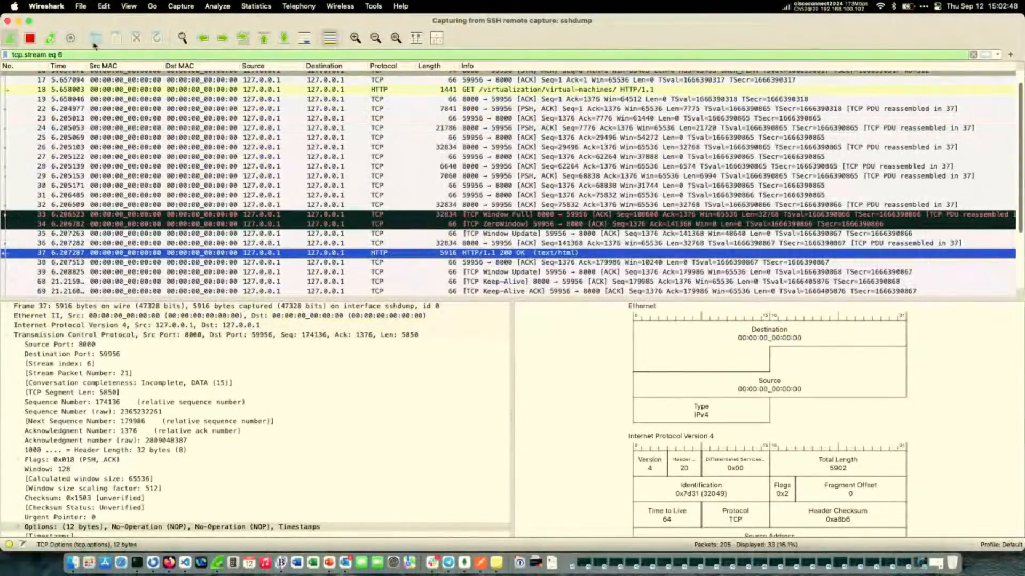
Stop the SSH remote capture, and try to start a new capture but cancel it.
{"action": "left_click", "coordinate": [27, 39]}
{"action": "left_click", "coordinate": [10, 38]}
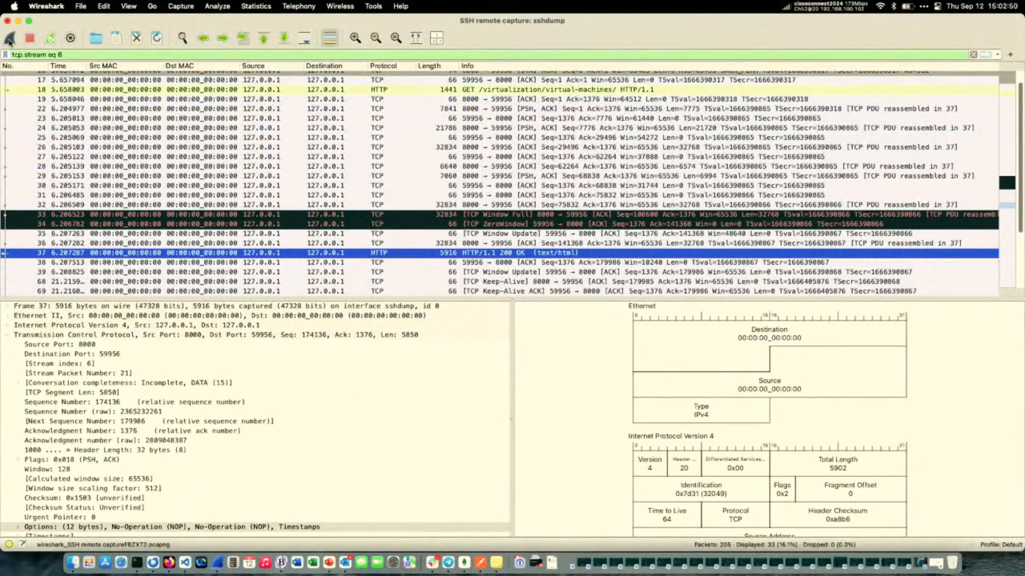
{"action": "left_click", "coordinate": [466, 264]}
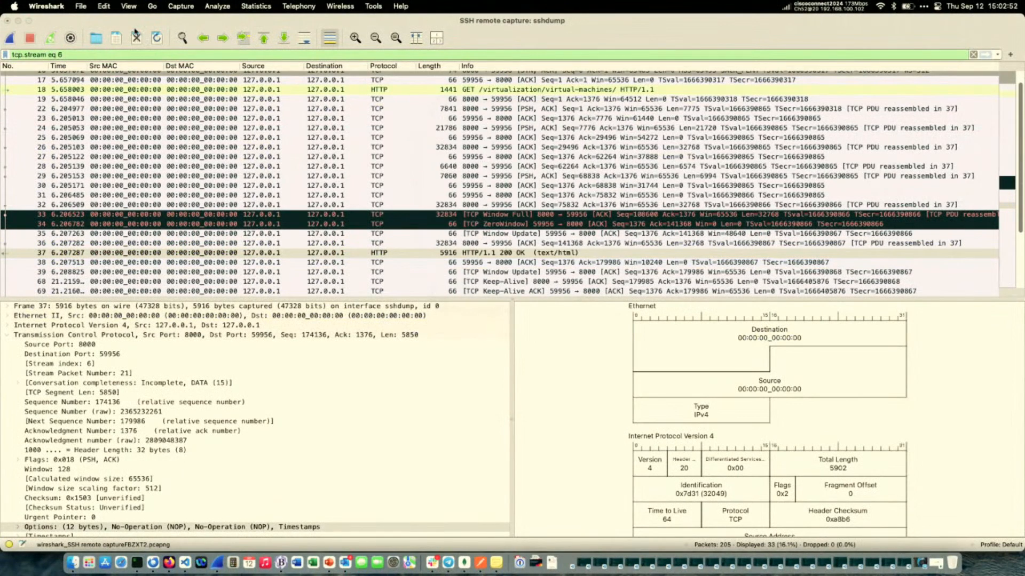
Review the remote capture interfaces in the capture options and close them.
{"action": "left_click", "coordinate": [71, 38]}
{"action": "scroll", "coordinate": [401, 231], "scroll_direction": "down", "scroll_amount": 10}
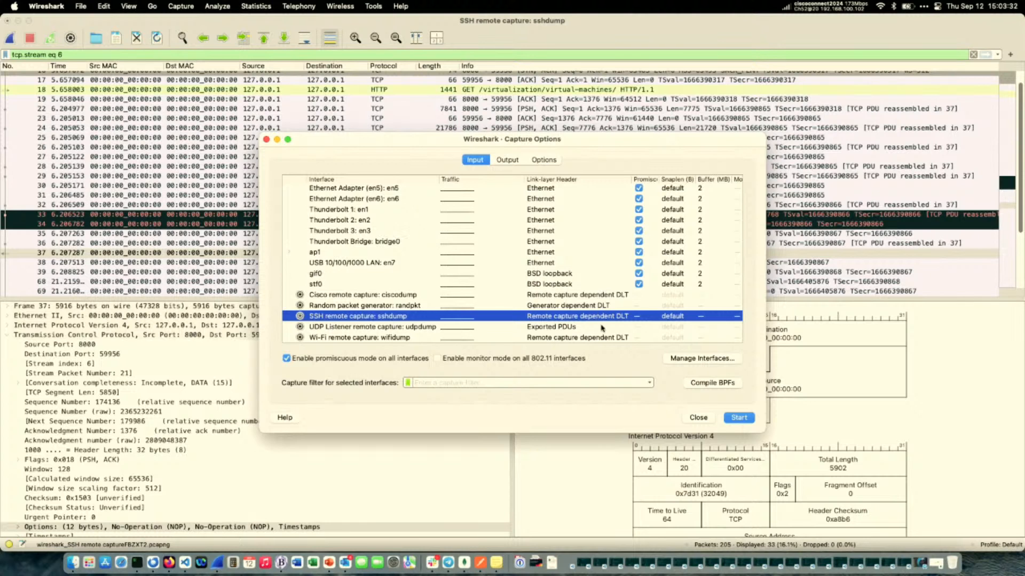
{"action": "left_click", "coordinate": [699, 418]}
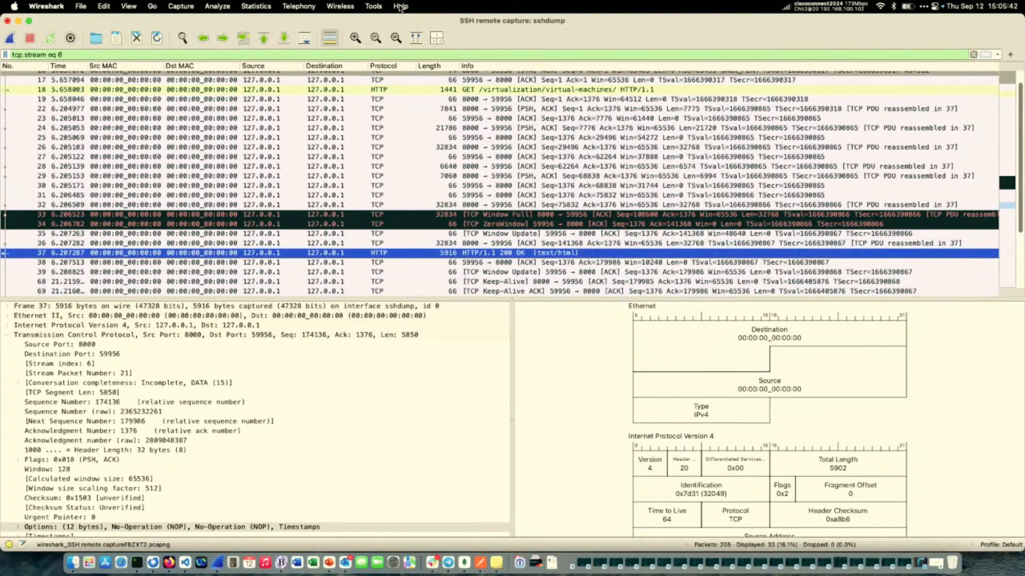
Open the TLS Keylog Launcher to show its key log file path and Firefox command line.
{"action": "left_click", "coordinate": [374, 7]}
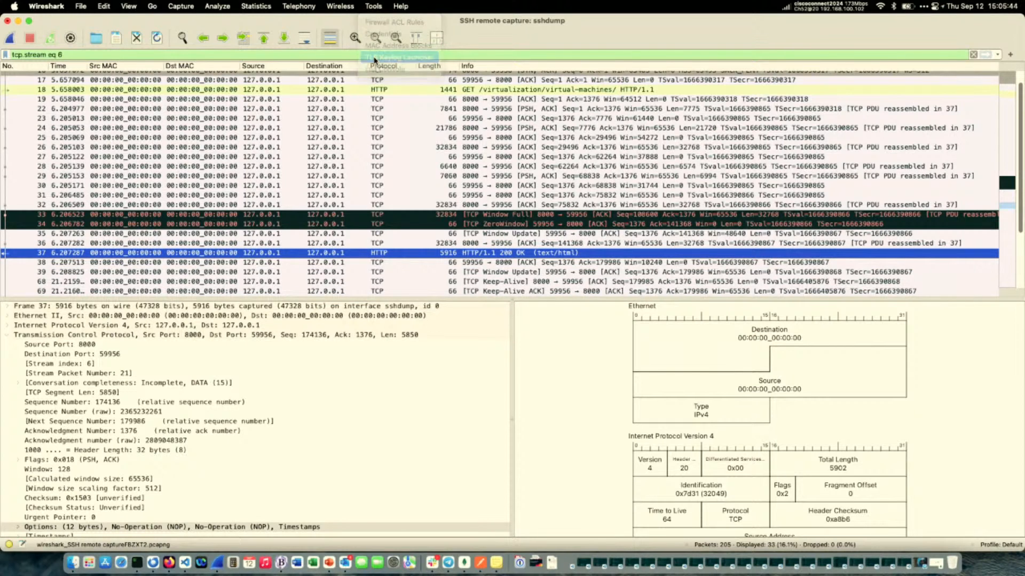
{"action": "left_click", "coordinate": [375, 58]}
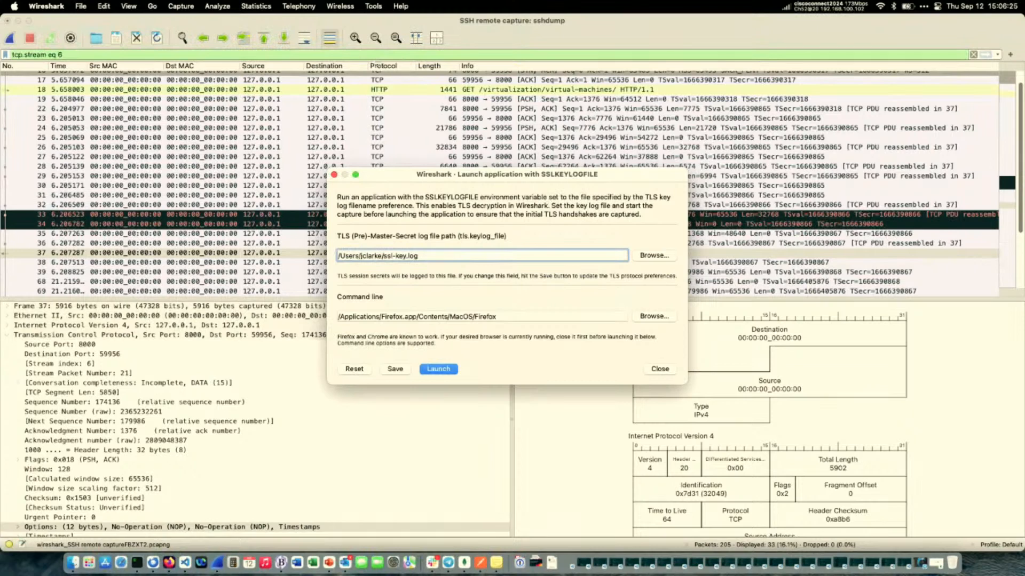
Switch to iTerm2, enlarge the terminal text and exit the remote root shell.
{"action": "left_click", "coordinate": [138, 563]}
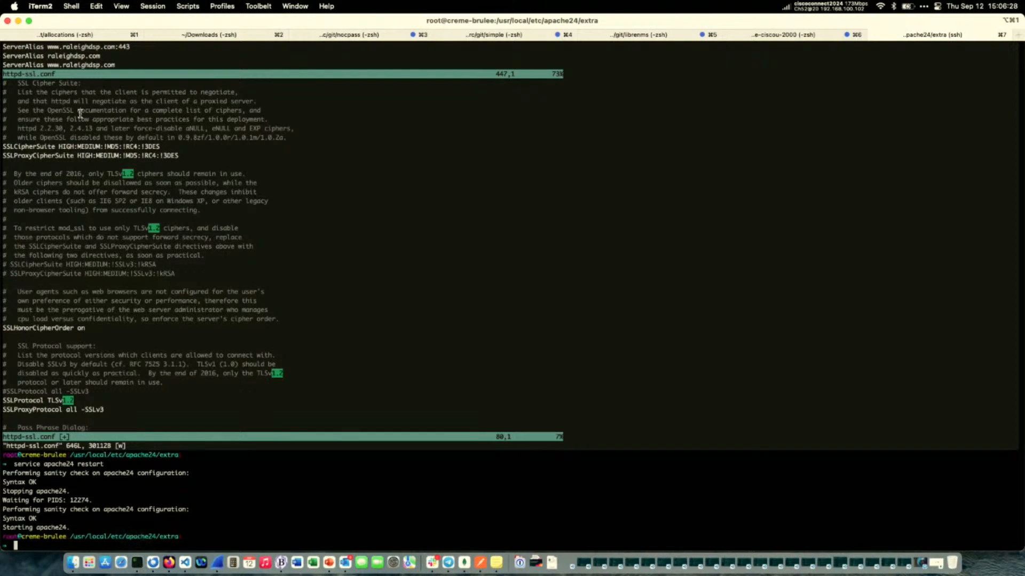
{"action": "key", "text": "super+equal"}
{"action": "key", "text": "super+equal"}
{"action": "key", "text": "super+equal"}
{"action": "key", "text": "super+equal"}
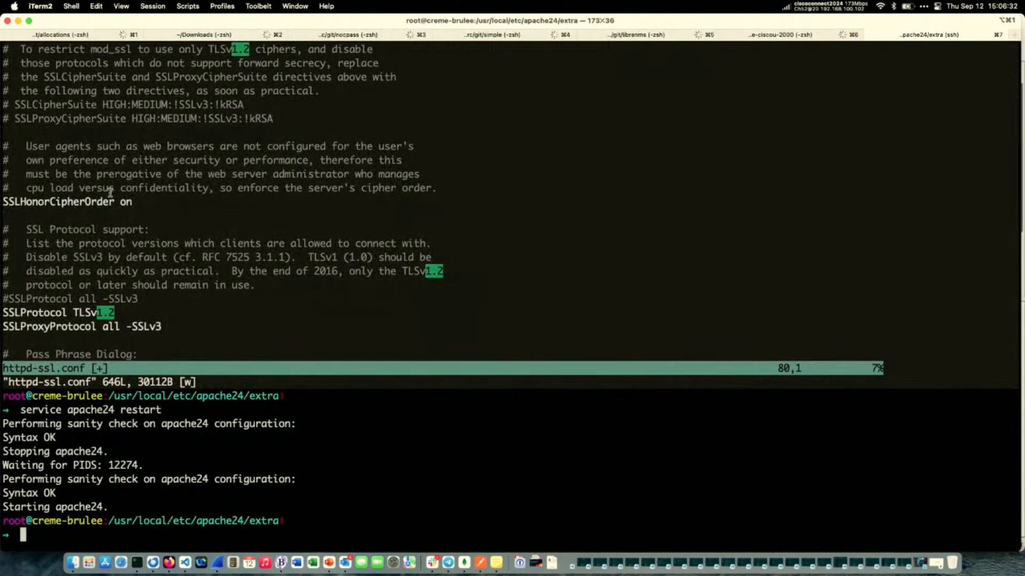
{"action": "key", "text": "ctrl+d"}
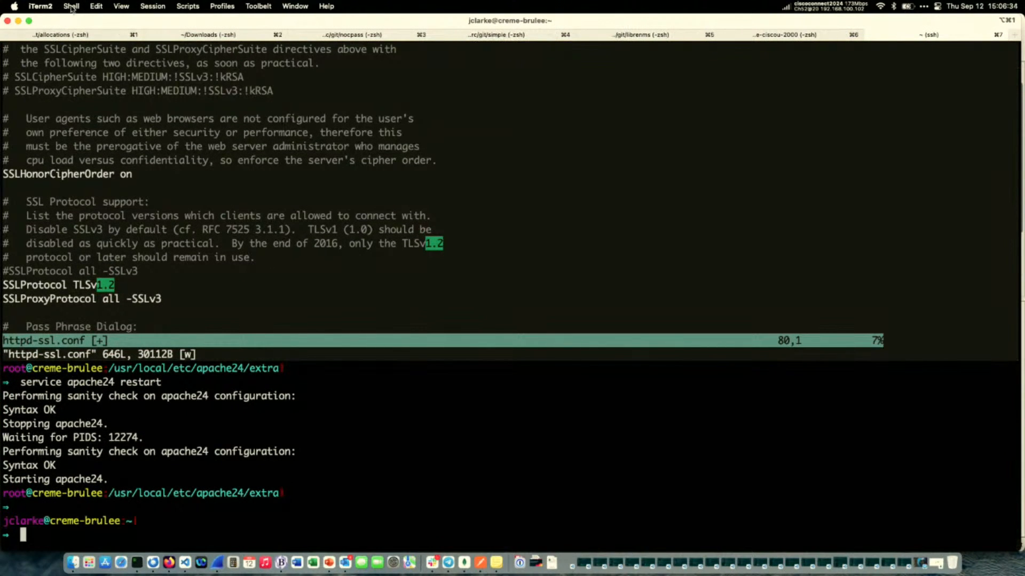
{"action": "left_click", "coordinate": [71, 6]}
{"action": "mouse_move", "coordinate": [49, 8]}
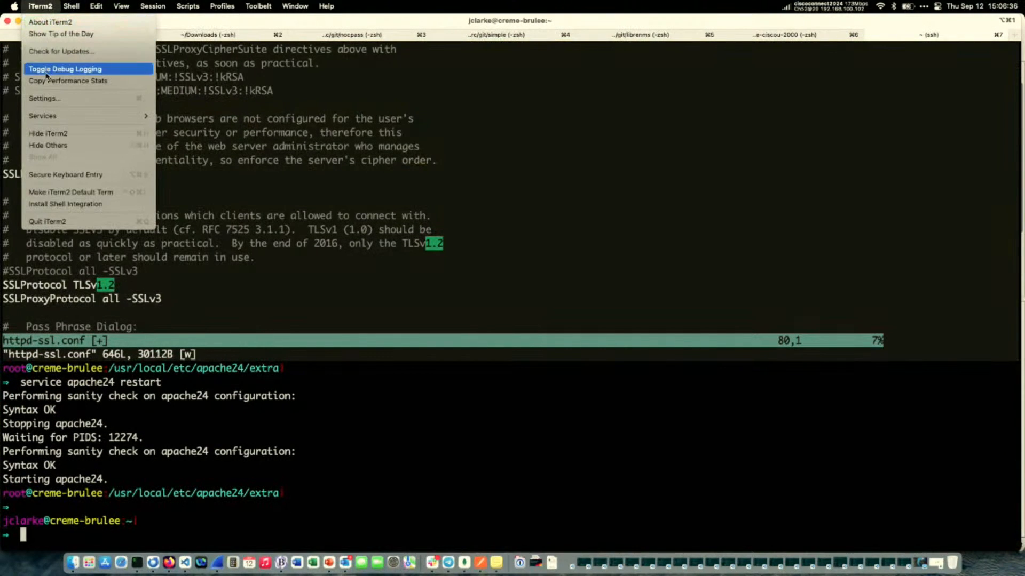
{"action": "left_click", "coordinate": [48, 99]}
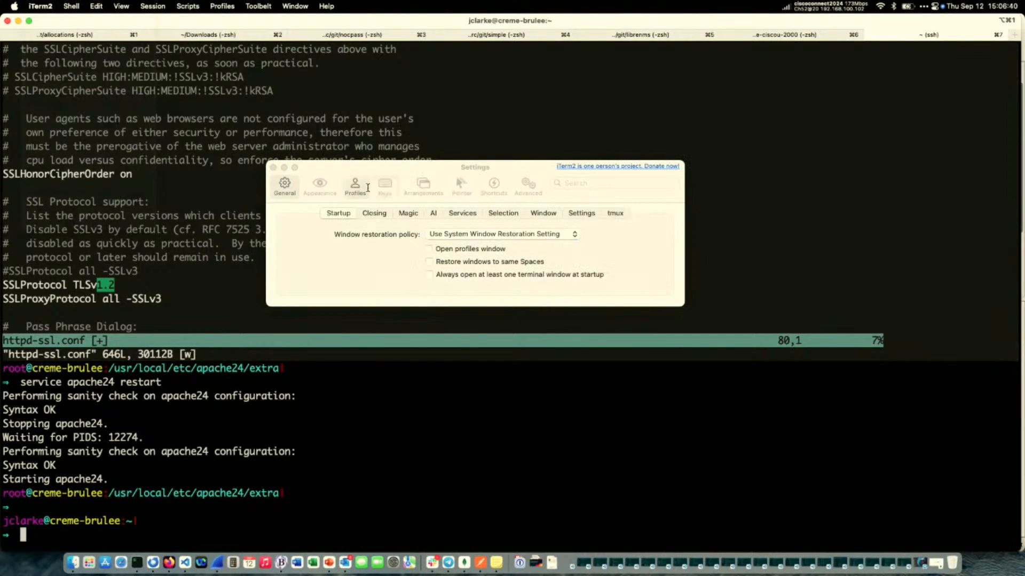
{"action": "left_click", "coordinate": [329, 187]}
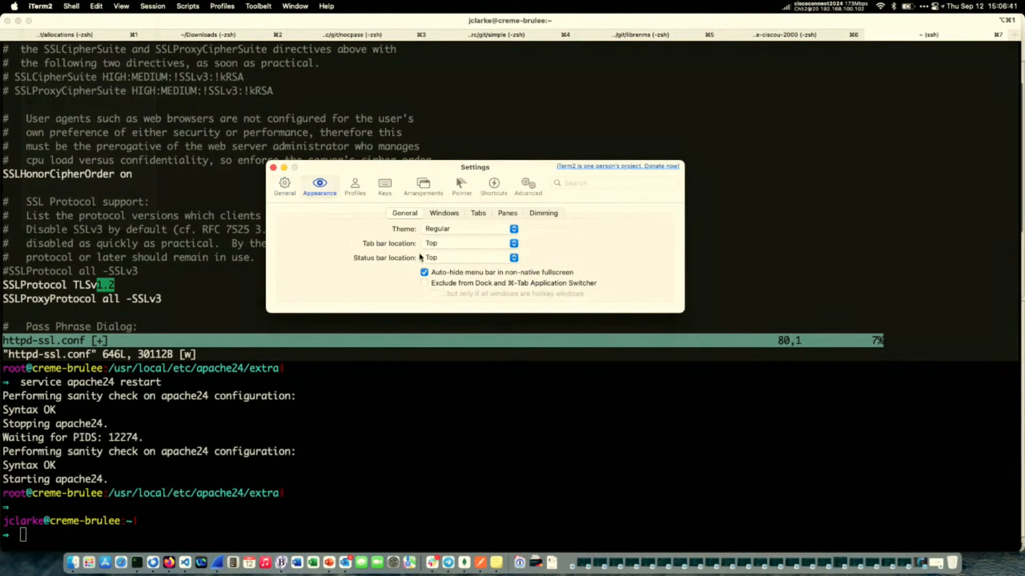
{"action": "left_click", "coordinate": [449, 216]}
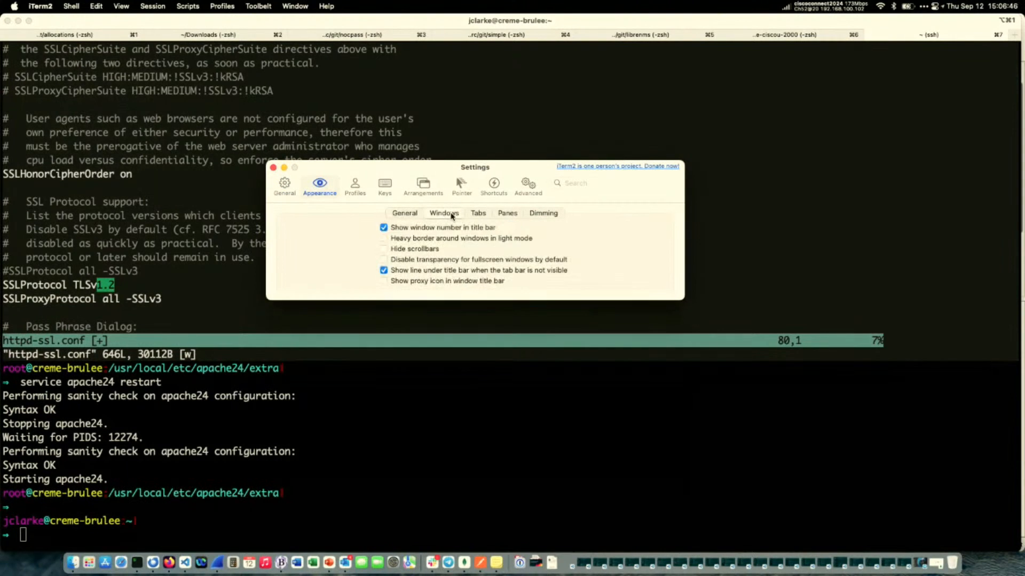
{"action": "left_click", "coordinate": [508, 215]}
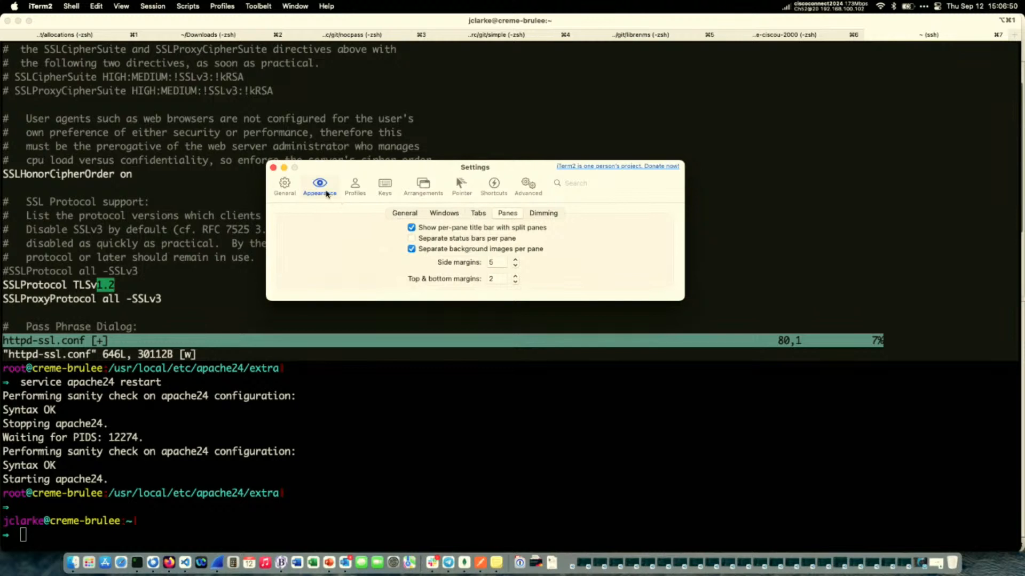
{"action": "left_click", "coordinate": [274, 168]}
Apply the Light Background color preset to the current terminal session and close the session editor.
{"action": "left_click", "coordinate": [156, 7]}
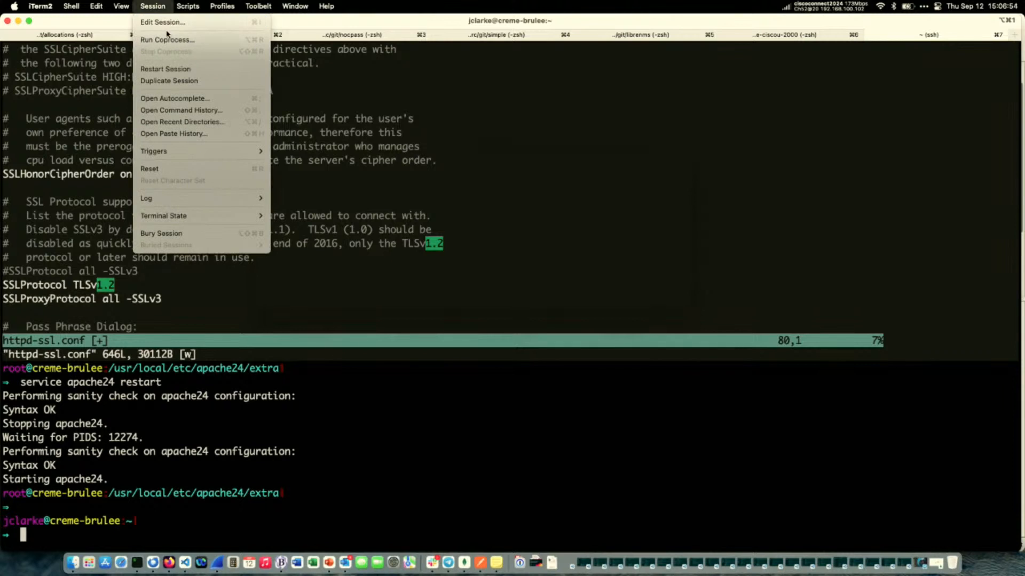
{"action": "left_click", "coordinate": [165, 23]}
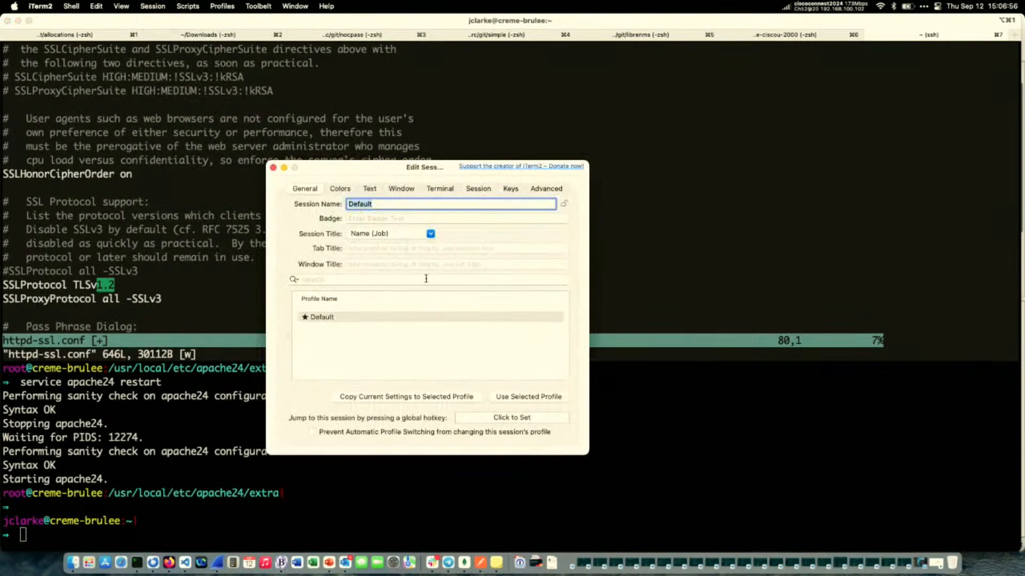
{"action": "left_click", "coordinate": [341, 189]}
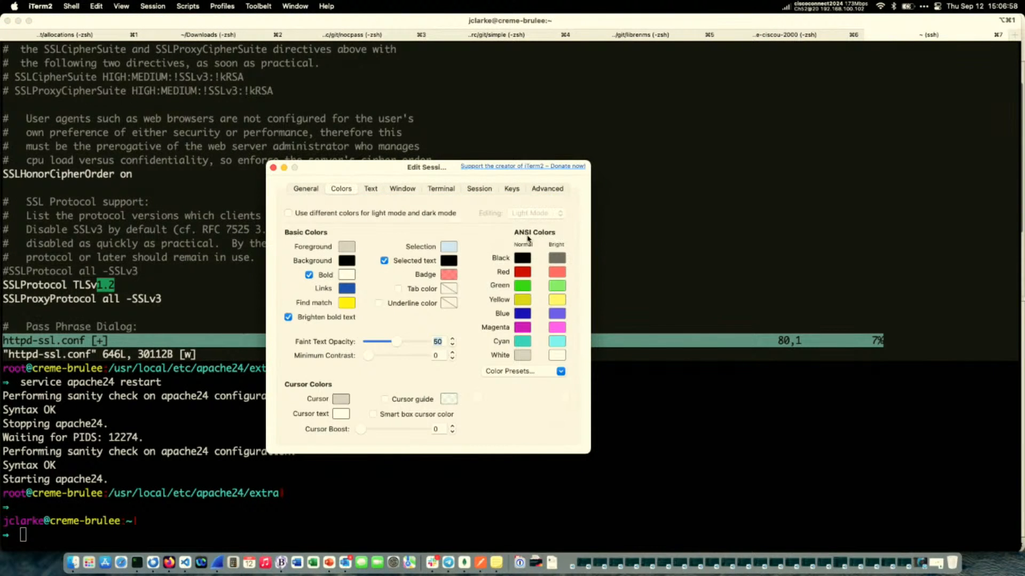
{"action": "left_click", "coordinate": [514, 371]}
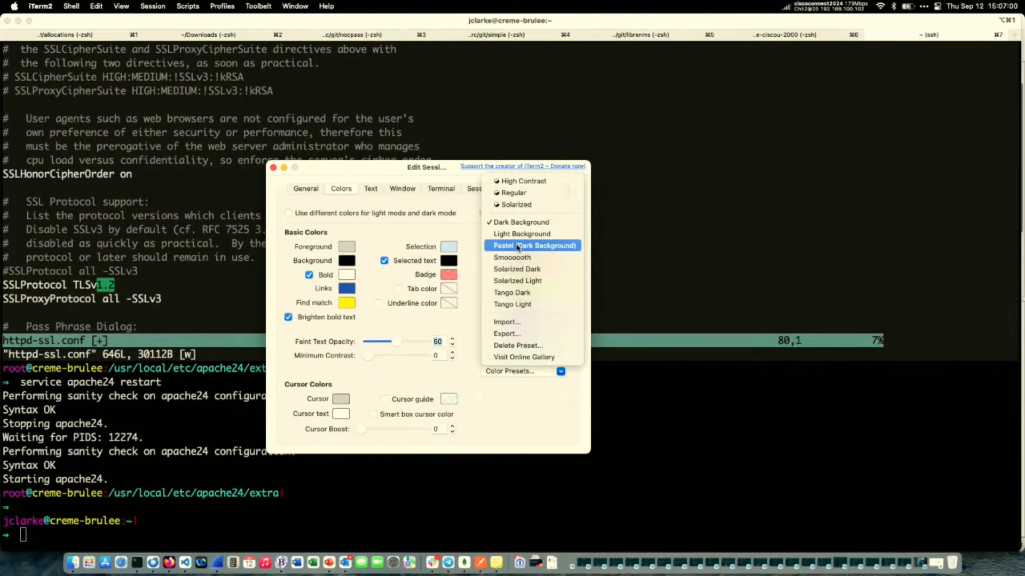
{"action": "left_click", "coordinate": [517, 240]}
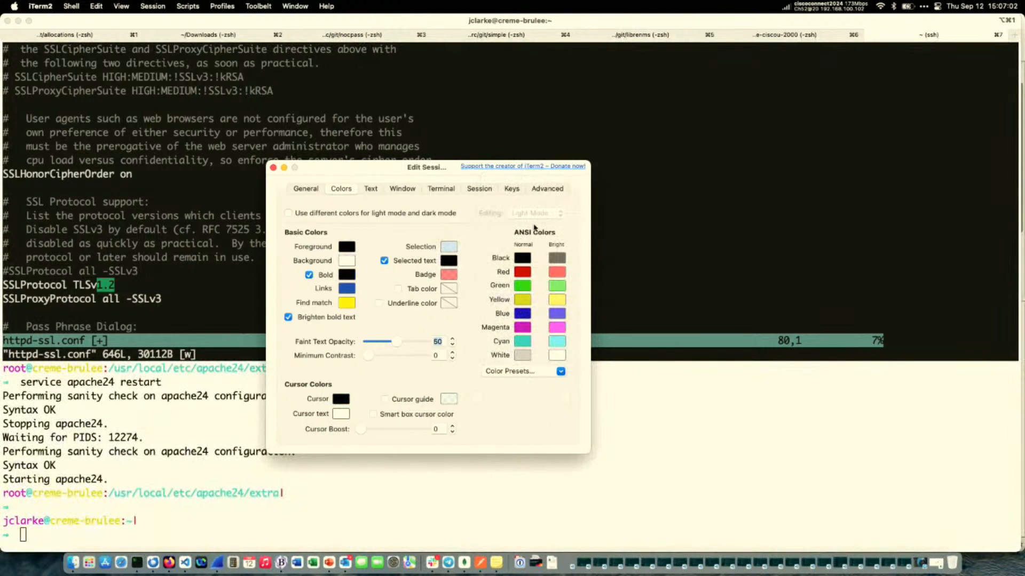
{"action": "left_click", "coordinate": [255, 174]}
{"action": "left_click", "coordinate": [273, 174]}
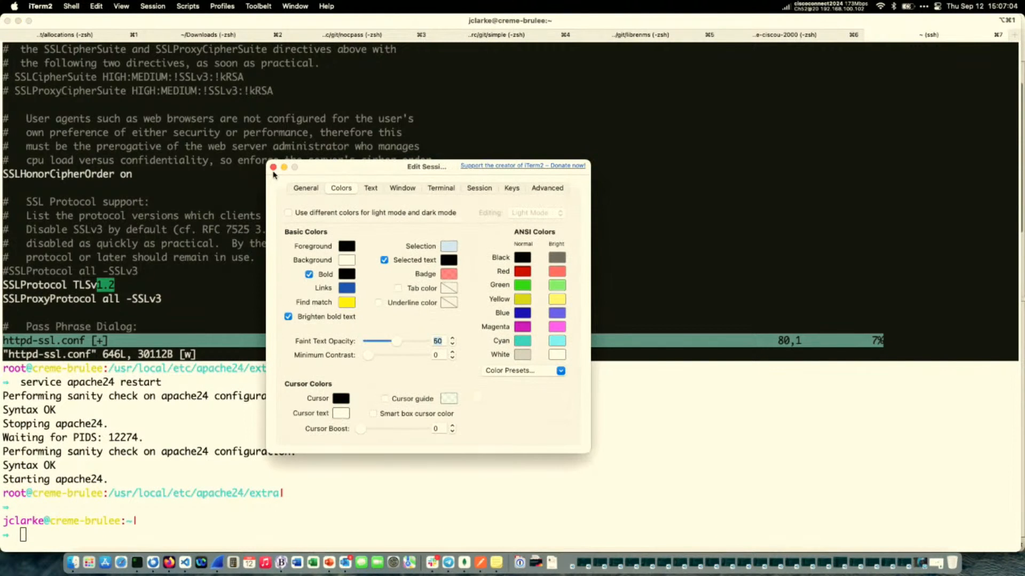
{"action": "left_click", "coordinate": [273, 167]}
Log out of the remote SSH session and enlarge the terminal text further.
{"action": "key", "text": "super+k"}
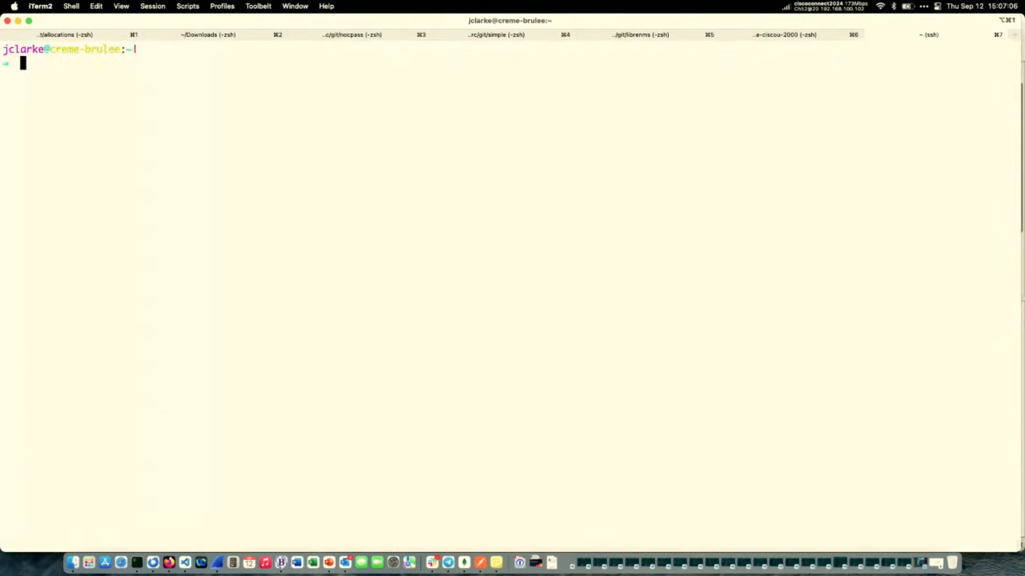
{"action": "key", "text": "ctrl+d"}
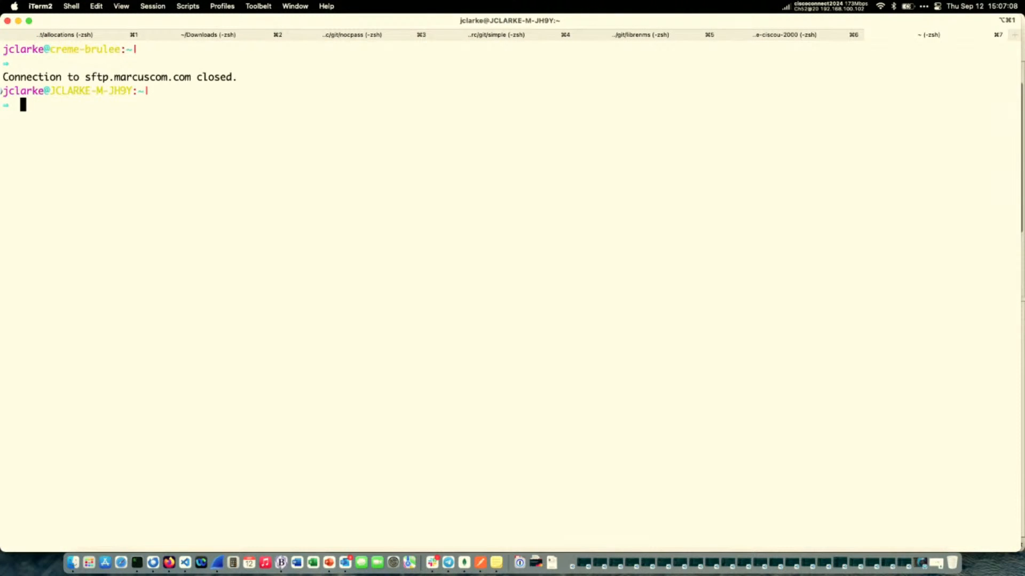
{"action": "key", "text": "super+plus"}
{"action": "key", "text": "super+plus"}
{"action": "key", "text": "super+plus"}
{"action": "key", "text": "super+plus"}
{"action": "key", "text": "super+plus"}
{"action": "key", "text": "super+plus"}
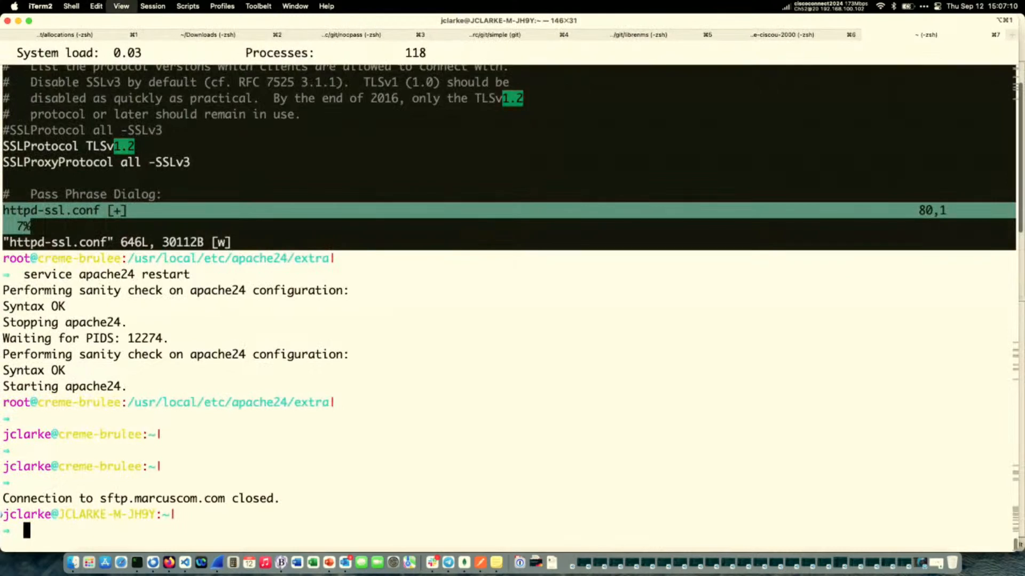
Clear the terminal and open ssl-key.log in vi.
{"action": "key", "text": "super+k"}
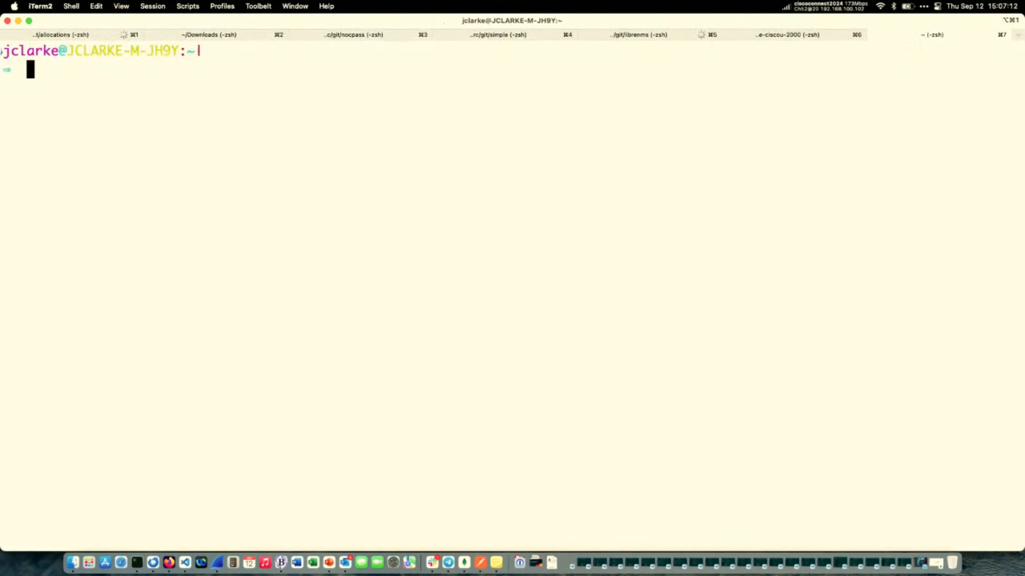
{"action": "type", "text": "vi ssl-key.log"}
{"action": "key", "text": "Return"}
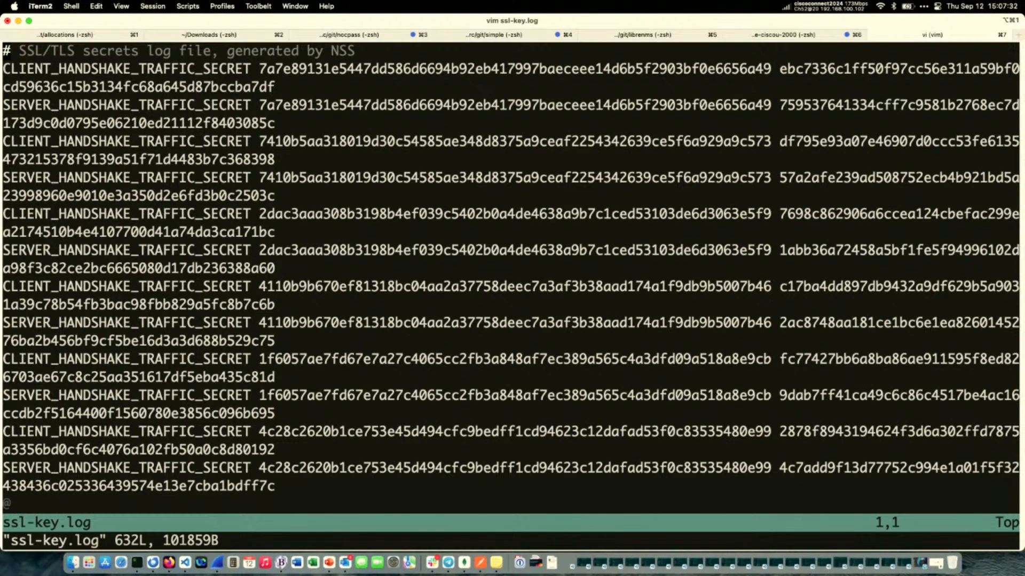
View the Welcome to the Cisco U. Theater page in Firefox, and return to Wireshark to close the TLS Keylog Launcher.
{"action": "left_click", "coordinate": [168, 562]}
{"action": "left_click", "coordinate": [238, 30]}
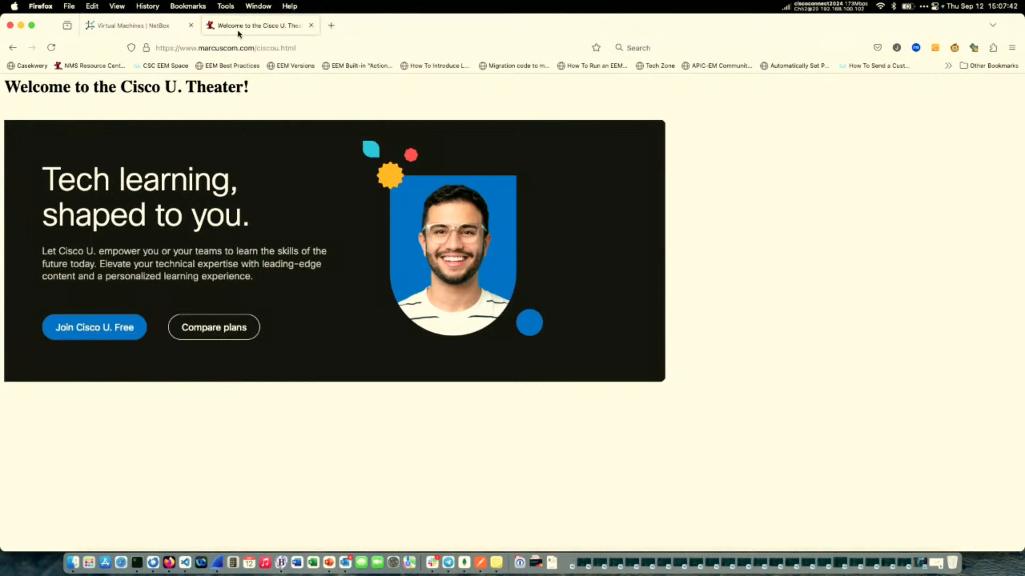
{"action": "left_click", "coordinate": [217, 562]}
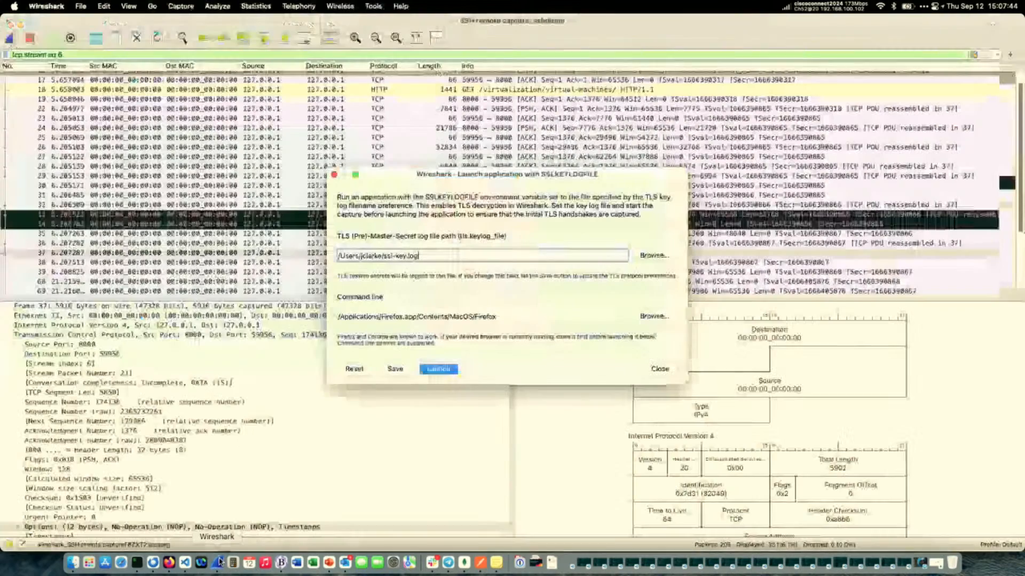
{"action": "left_click", "coordinate": [659, 369]}
{"action": "left_click", "coordinate": [169, 563]}
{"action": "key", "text": "cmd+q"}
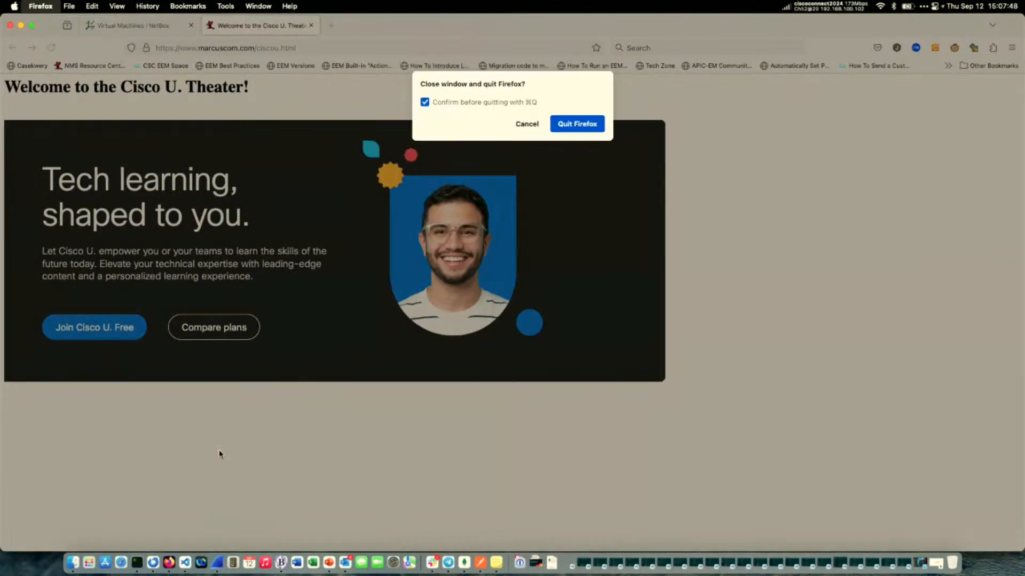
{"action": "key", "text": "Return"}
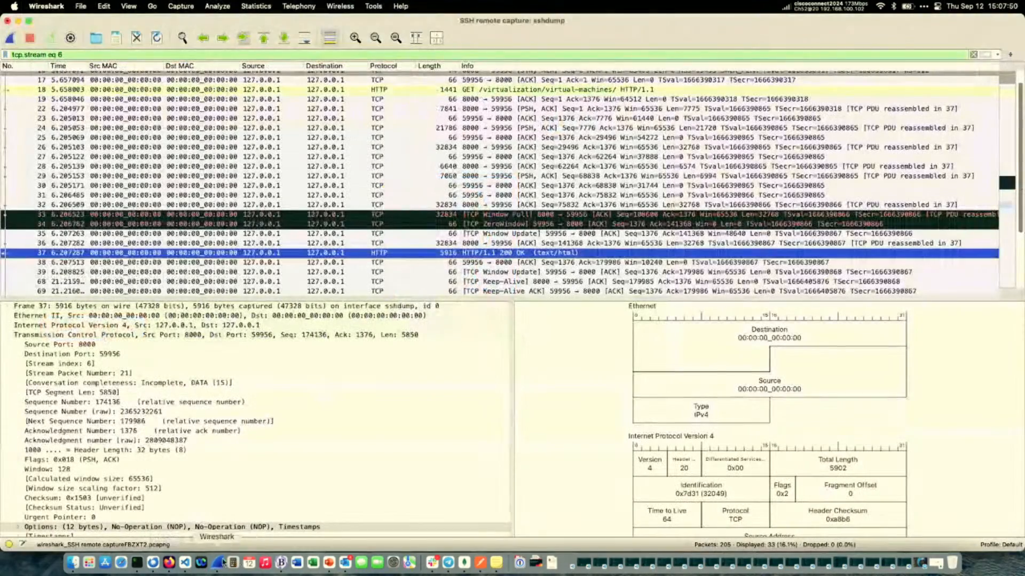
{"action": "left_click", "coordinate": [168, 563]}
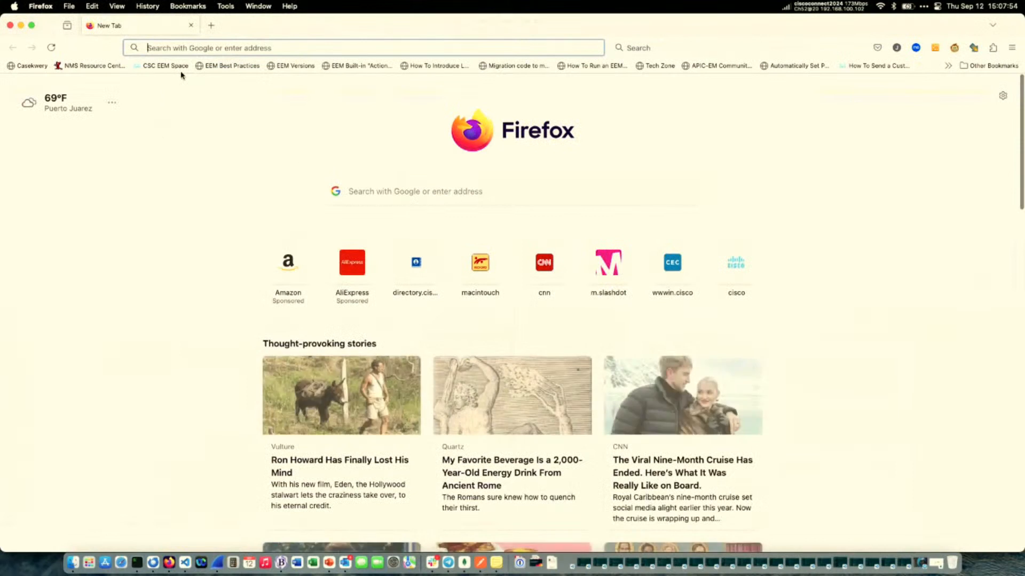
{"action": "type", "text": "www.marcuscom.com/ciscou.html"}
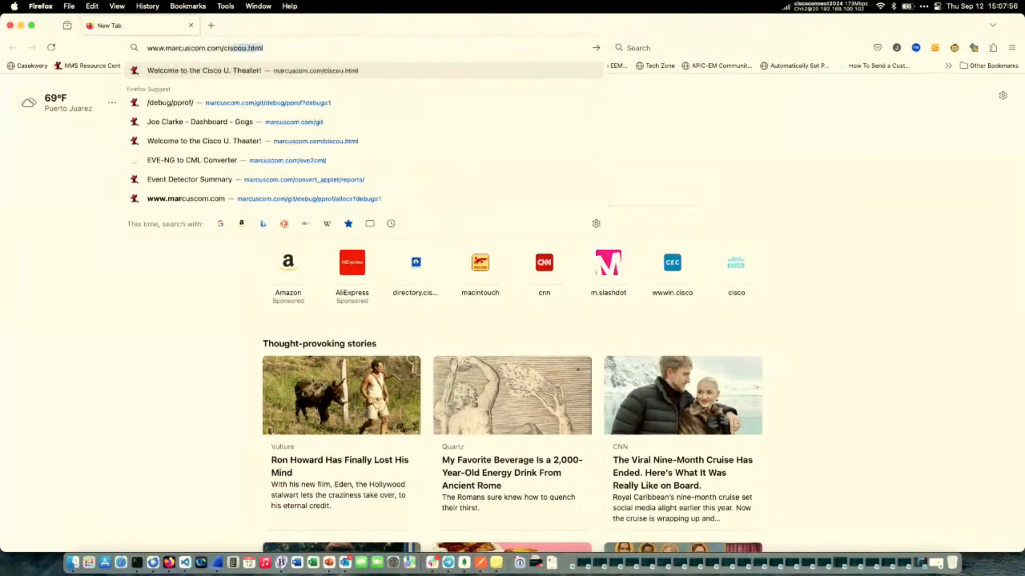
{"action": "key", "text": "Return"}
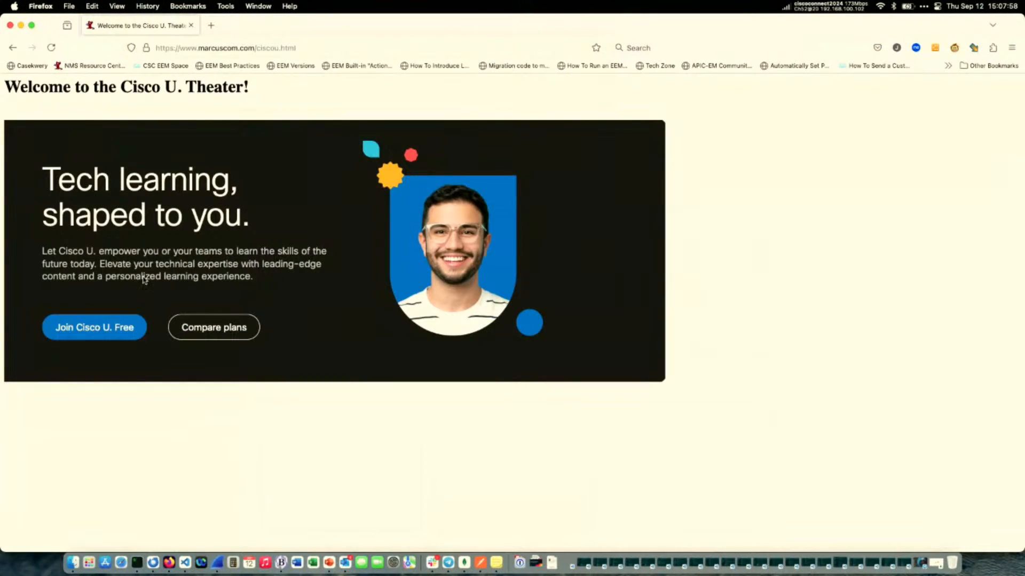
In Wireshark, discard the captured packets without saving and stop the restarted sshdump capture to return to the welcome page.
{"action": "left_click", "coordinate": [217, 563]}
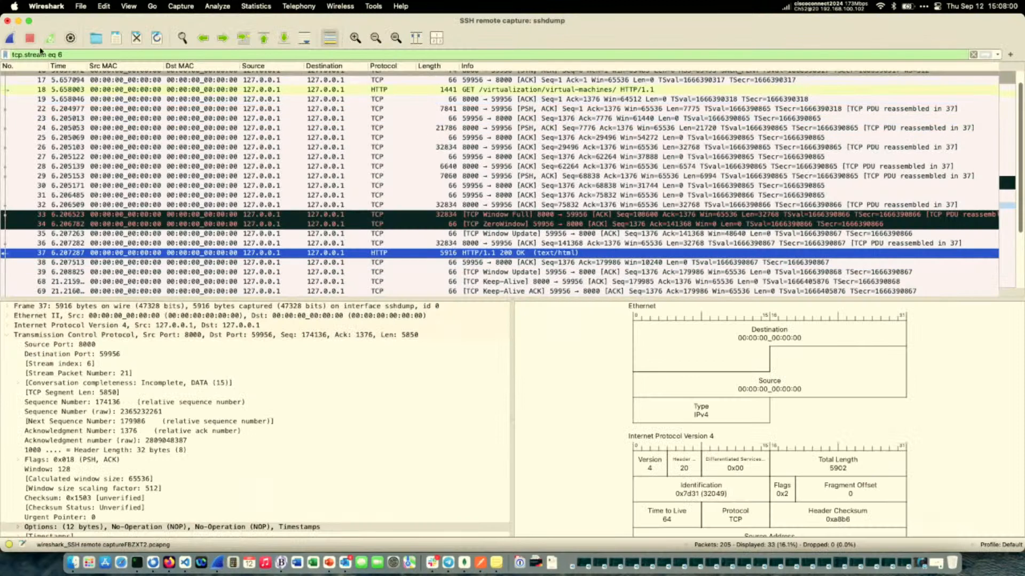
{"action": "left_click", "coordinate": [9, 38]}
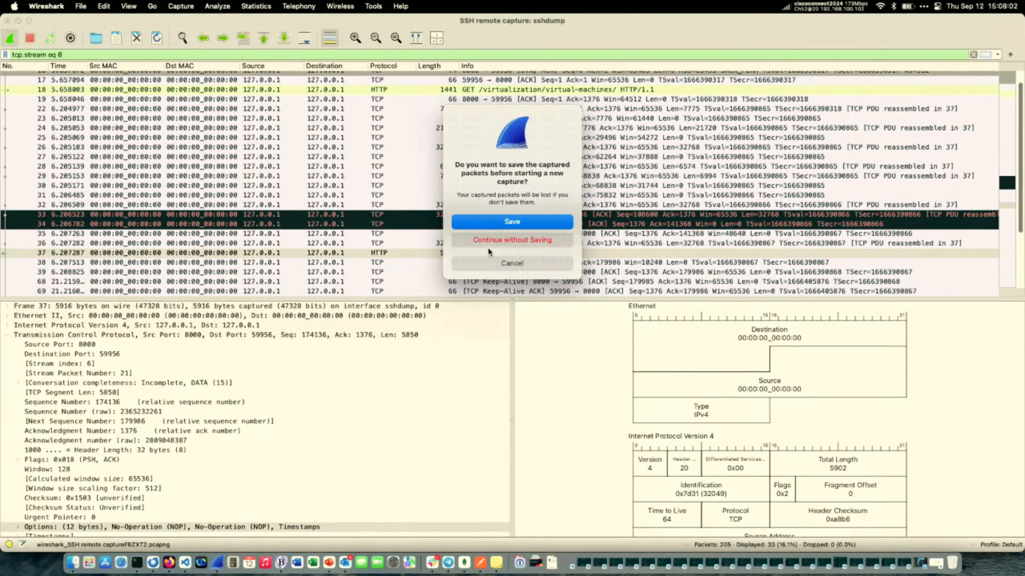
{"action": "left_click", "coordinate": [488, 240]}
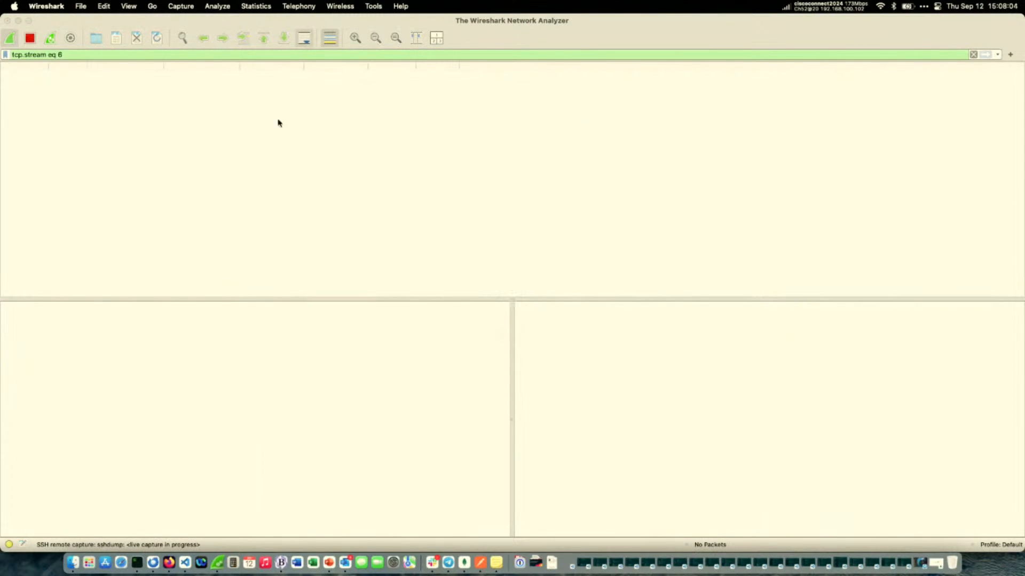
{"action": "left_click", "coordinate": [9, 37]}
{"action": "left_click", "coordinate": [30, 38]}
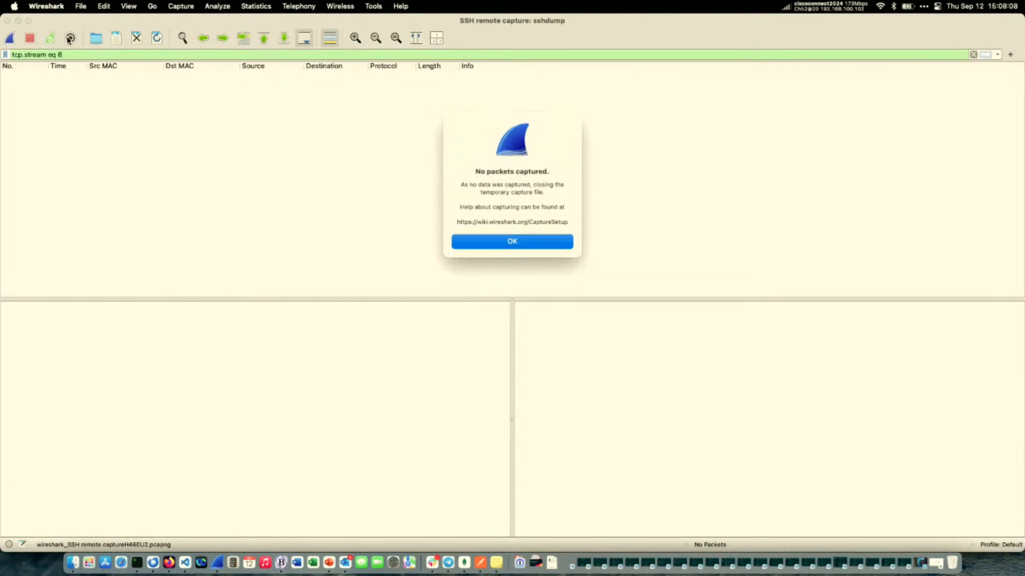
{"action": "left_click", "coordinate": [467, 245]}
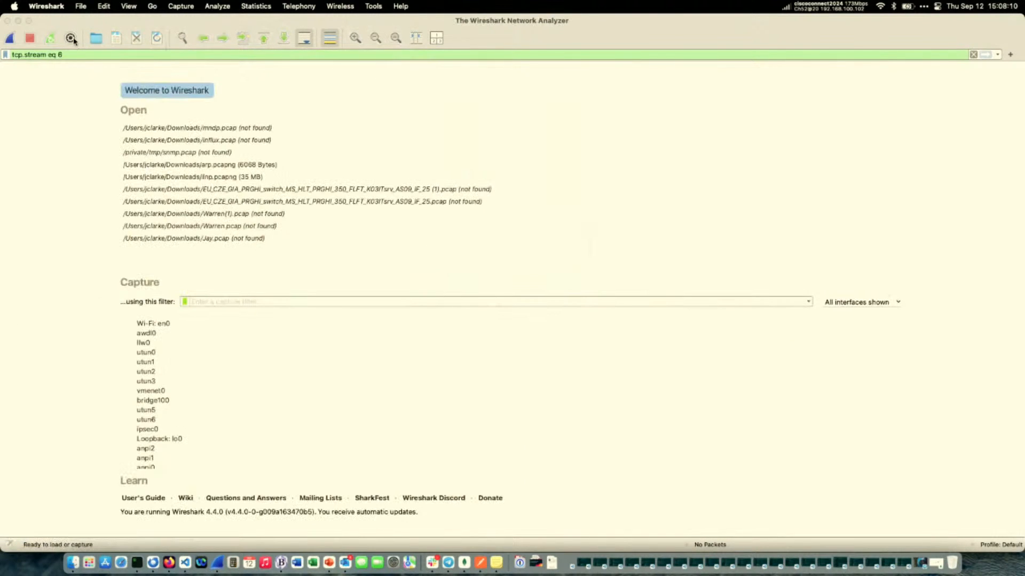
Start a live capture on the Wi-Fi: en0 interface and clear the tcp.stream eq 6 display filter.
{"action": "left_click", "coordinate": [168, 324]}
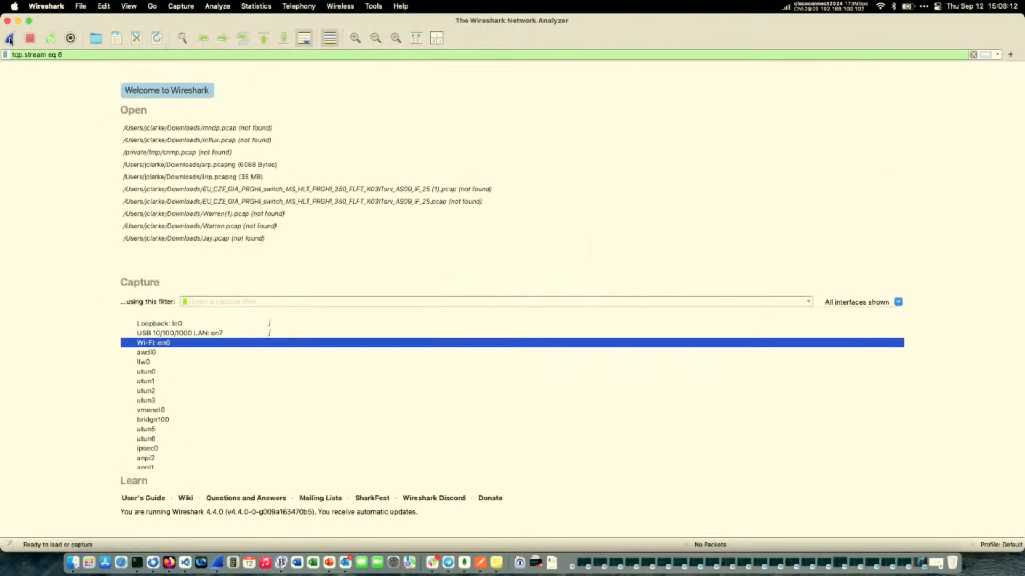
{"action": "left_click", "coordinate": [9, 39]}
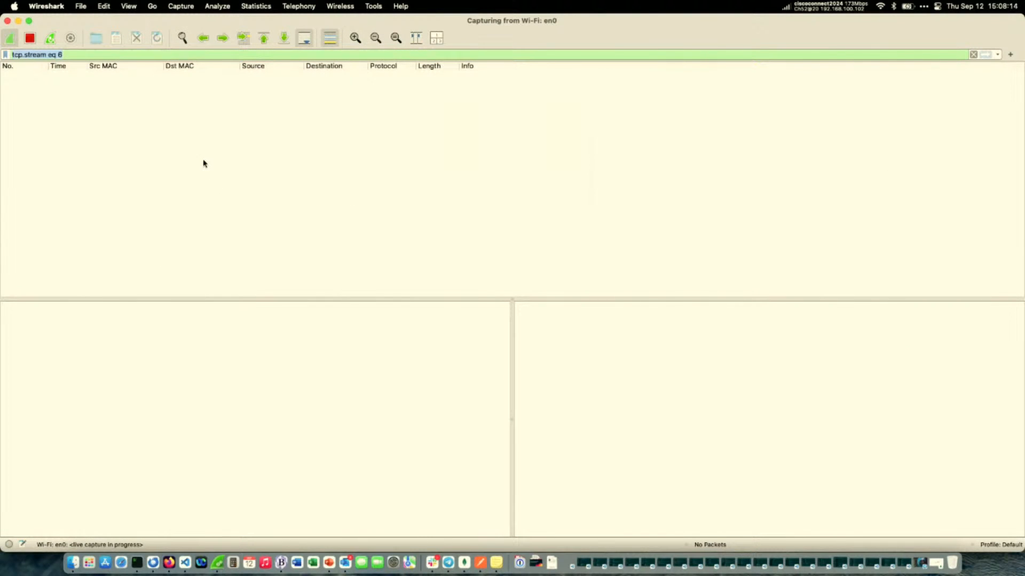
{"action": "key", "text": "BackSpace"}
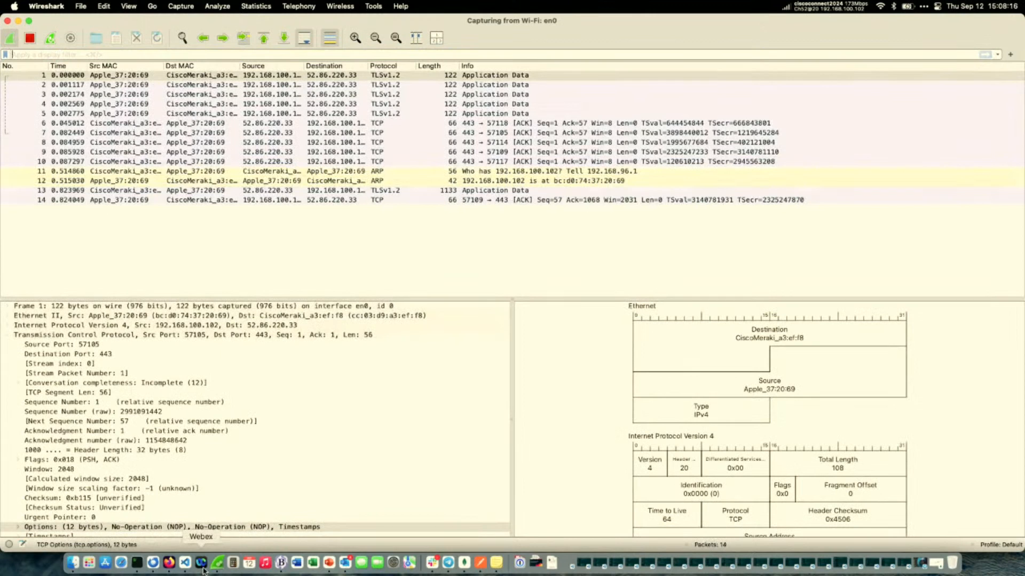
Copy the filter ip.addr == 162.223.13.118 or ipv6.addr == 2607:fc50:1:f300::2 from the notes, apply it in Wireshark, and reload the Cisco U. Theater page in Firefox.
{"action": "left_click", "coordinate": [496, 563]}
{"action": "triple_click", "coordinate": [85, 113]}
{"action": "left_click", "coordinate": [102, 51]}
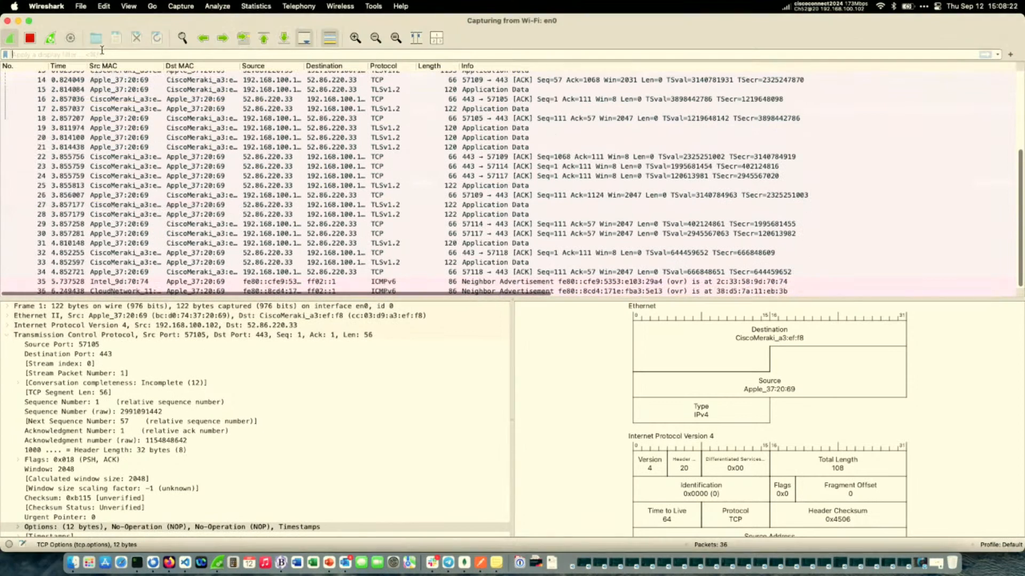
{"action": "type", "text": "ip.addr == 162.223.13.118 or ipv6.addr == 2607:fc50:1:f300::2"}
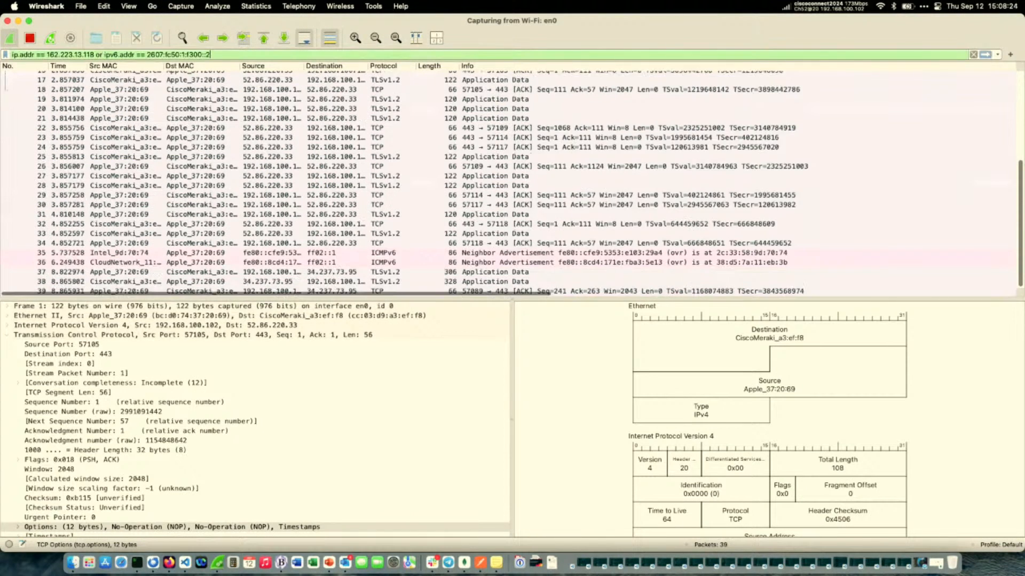
{"action": "key", "text": "Return"}
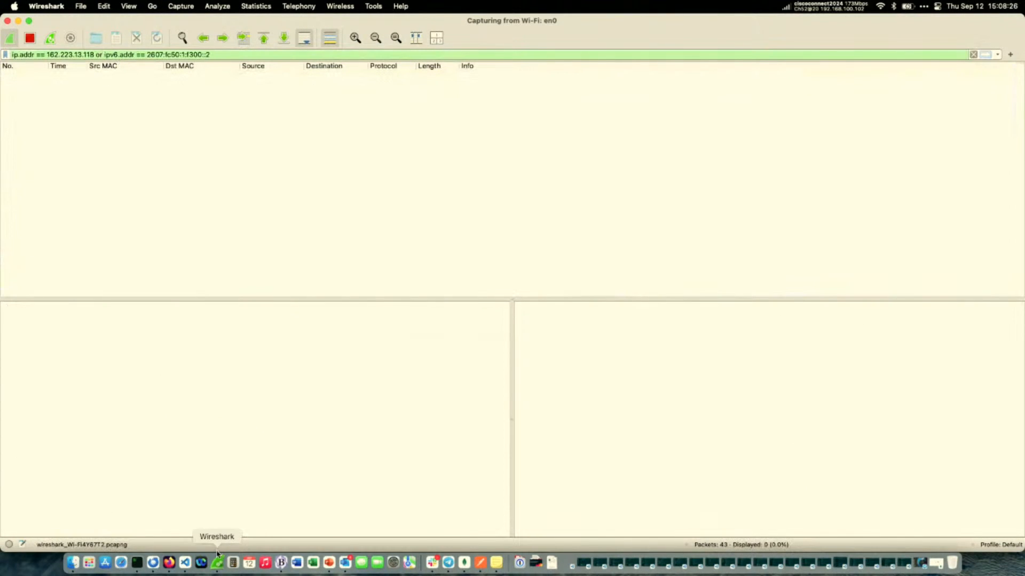
{"action": "left_click", "coordinate": [169, 563]}
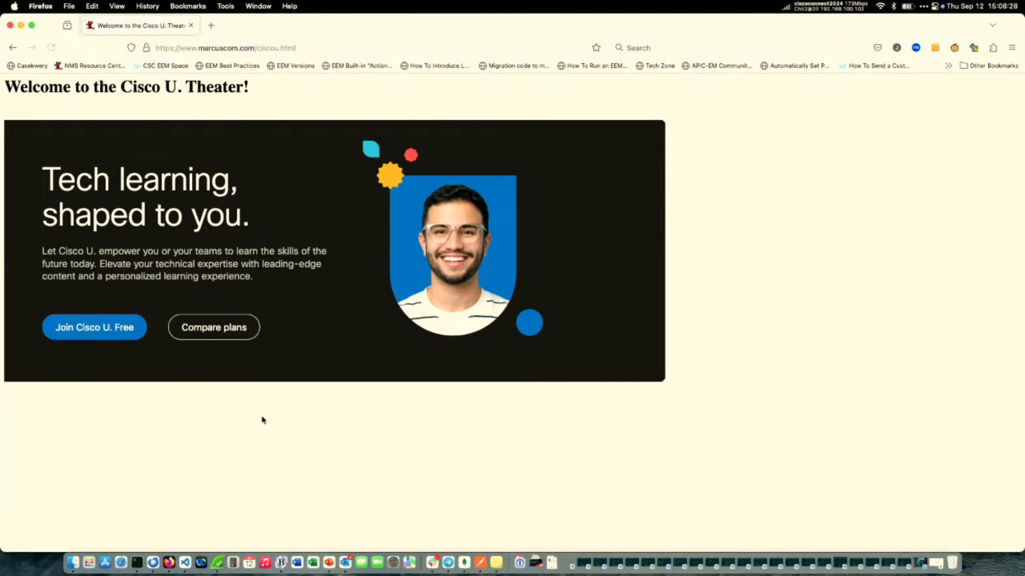
{"action": "left_click", "coordinate": [217, 563]}
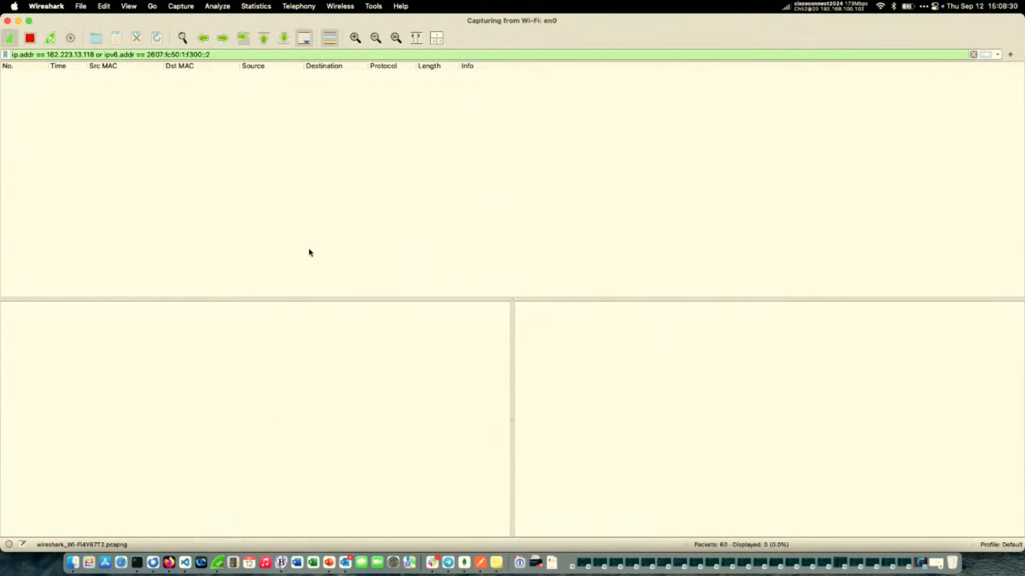
Remove the IP address display filter and review the unfiltered Wi-Fi packets back to the first one.
{"action": "key", "text": "BackSpace"}
{"action": "key", "text": "BackSpace"}
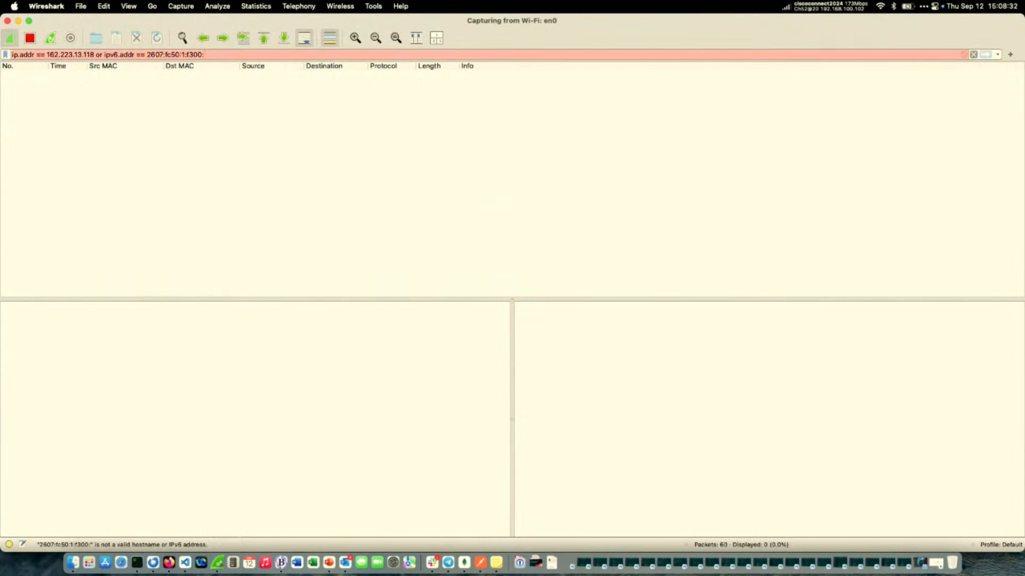
{"action": "key", "text": "BackSpace"}
{"action": "key", "text": "BackSpace"}
{"action": "key", "text": "BackSpace"}
{"action": "key", "text": "super+a"}
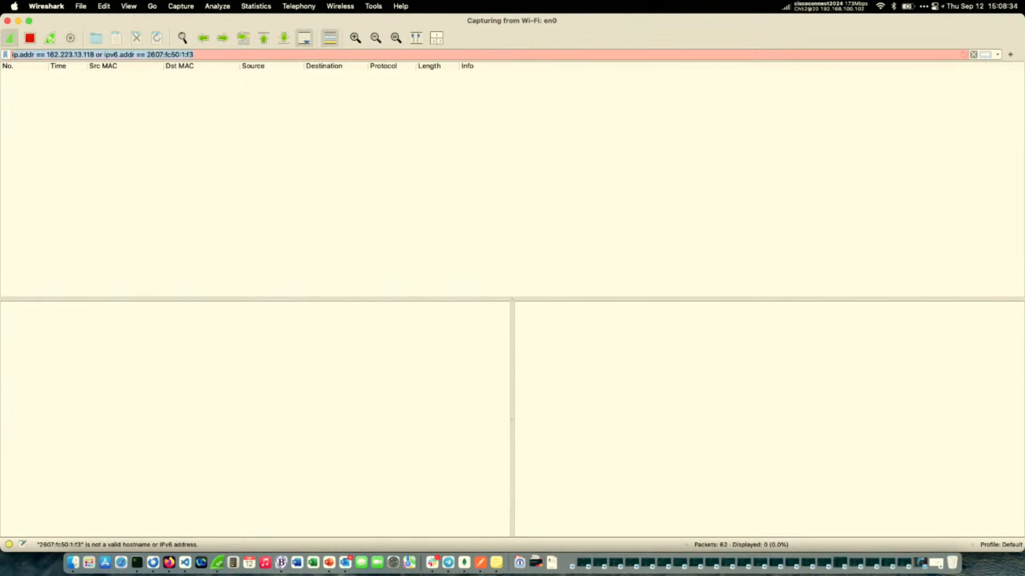
{"action": "key", "text": "BackSpace"}
{"action": "key", "text": "Return"}
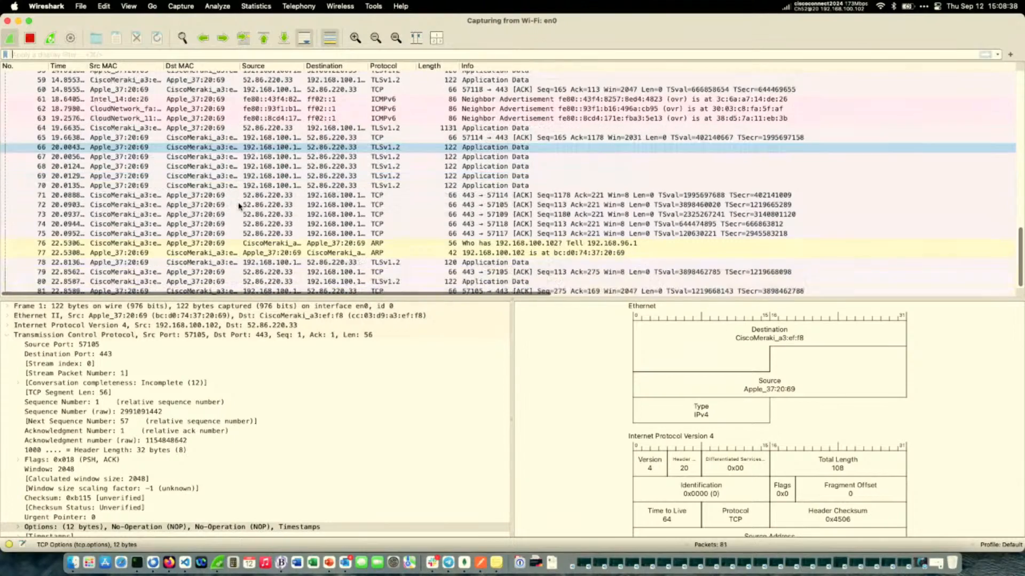
{"action": "scroll", "coordinate": [240, 205], "scroll_direction": "up", "scroll_amount": 8}
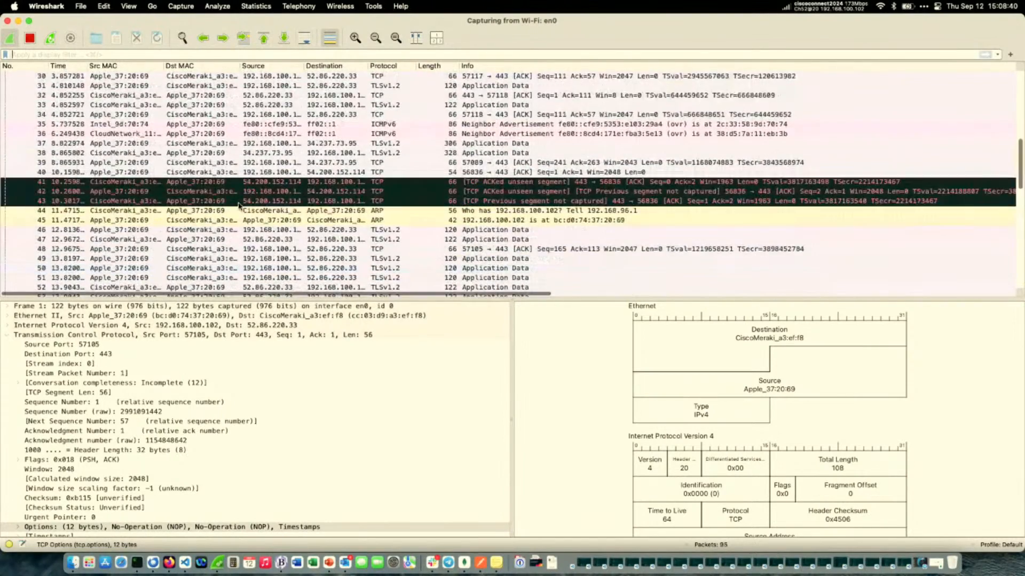
{"action": "scroll", "coordinate": [239, 206], "scroll_direction": "up", "scroll_amount": 10}
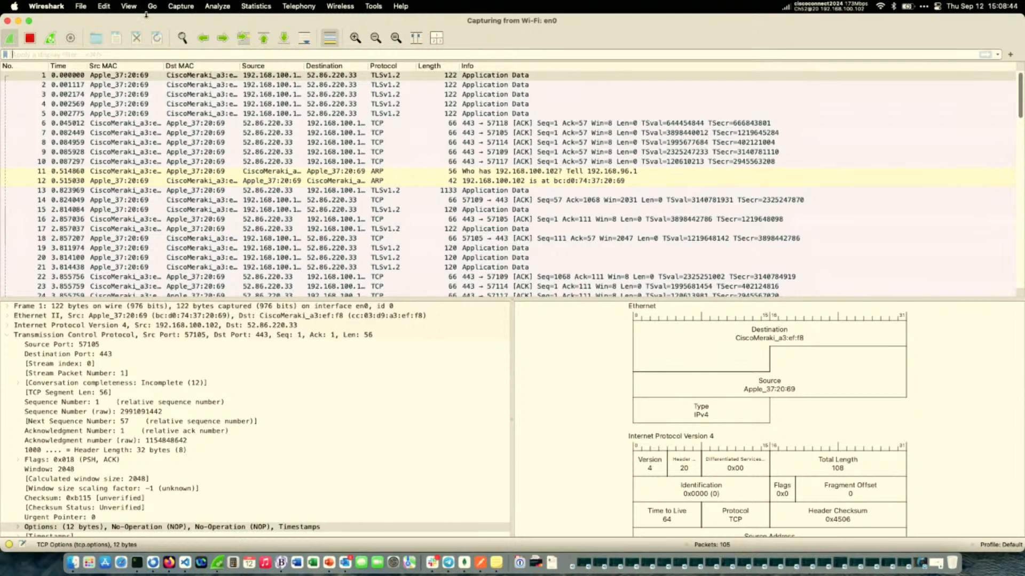
Check the Mac's Wi-Fi network list and the signal details of the ciscoconnect2024 connection.
{"action": "left_click", "coordinate": [395, 113]}
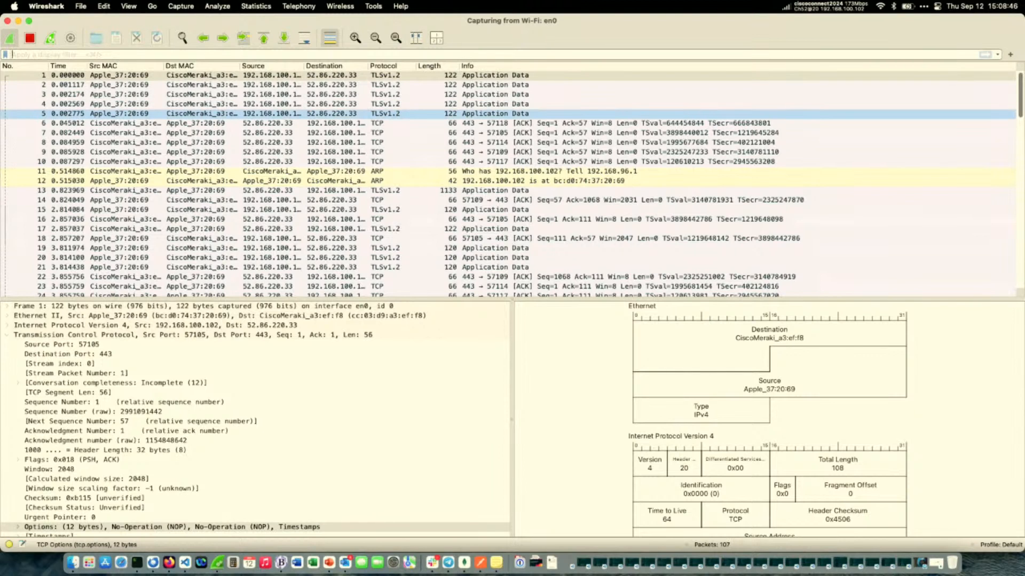
{"action": "left_click", "coordinate": [881, 7]}
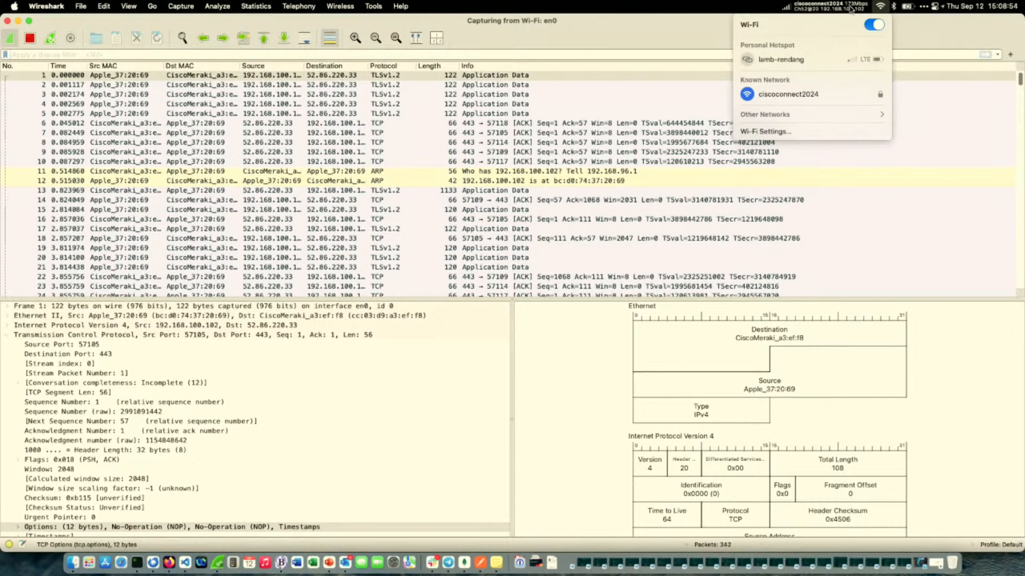
{"action": "left_click", "coordinate": [799, 9]}
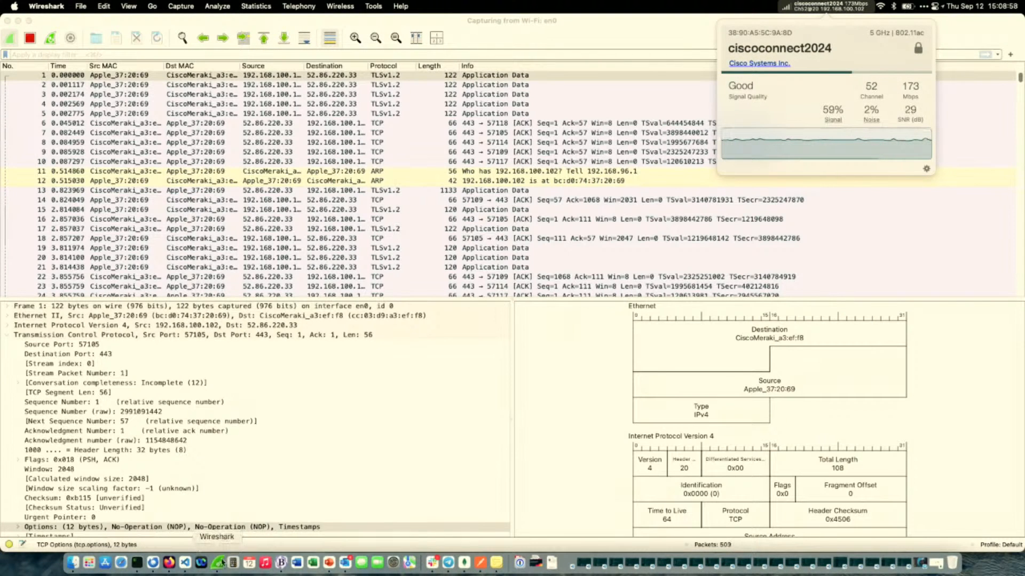
Stop the Wi-Fi capture and start a new one without saving the captured packets.
{"action": "left_click", "coordinate": [27, 39]}
{"action": "left_click", "coordinate": [9, 38]}
{"action": "left_click", "coordinate": [510, 243]}
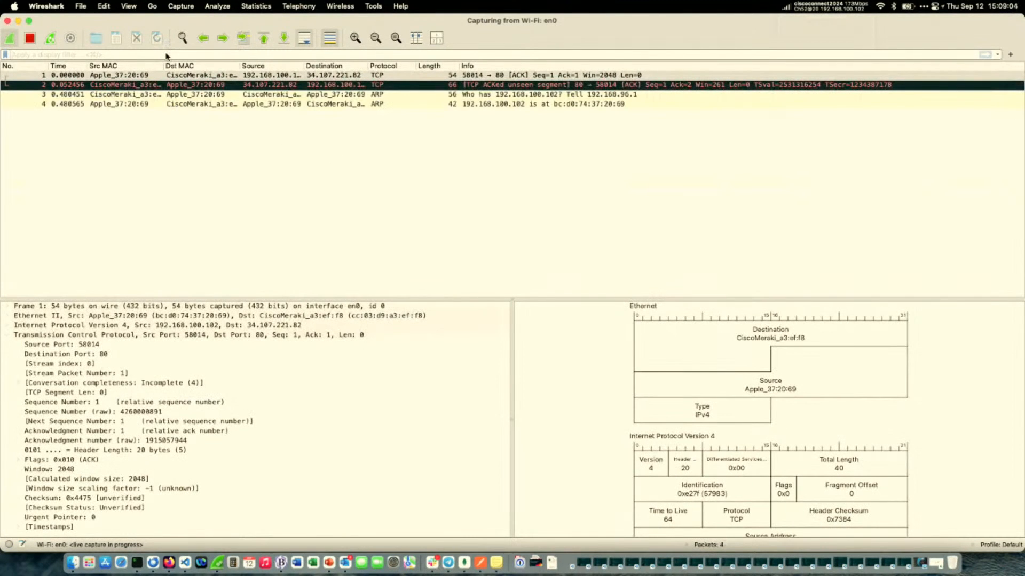
Filter the new capture with ip.addr == 162.223.13.118 or ipv6.addr == 2607:fc50:1:f300::2, and reload the Cisco U. Theater page in Firefox.
{"action": "type", "text": "ip.addr == 162.223.13.118 or ipv6.addr == 2607:fc50:1:f300::2"}
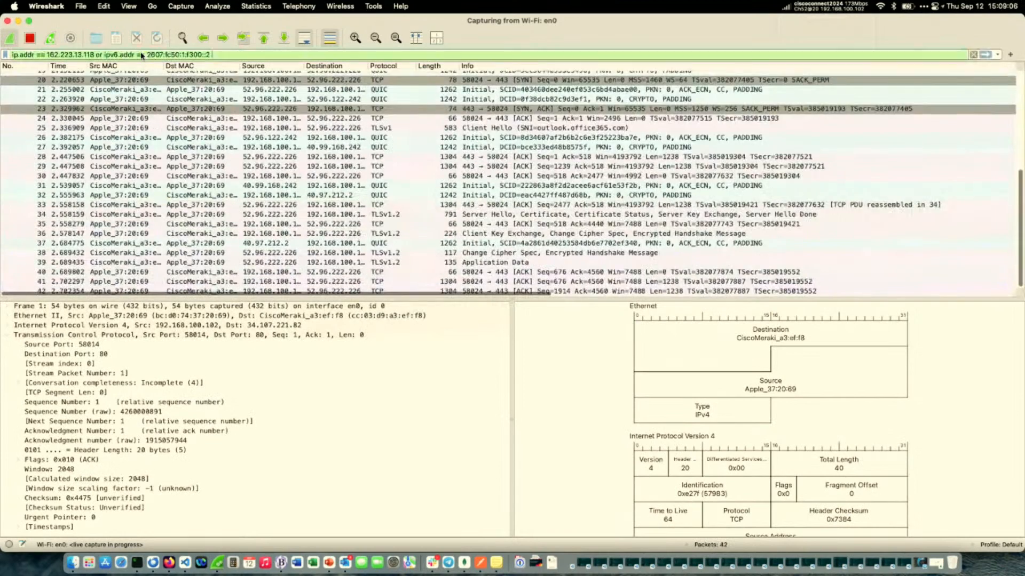
{"action": "key", "text": "Return"}
{"action": "left_click", "coordinate": [169, 562]}
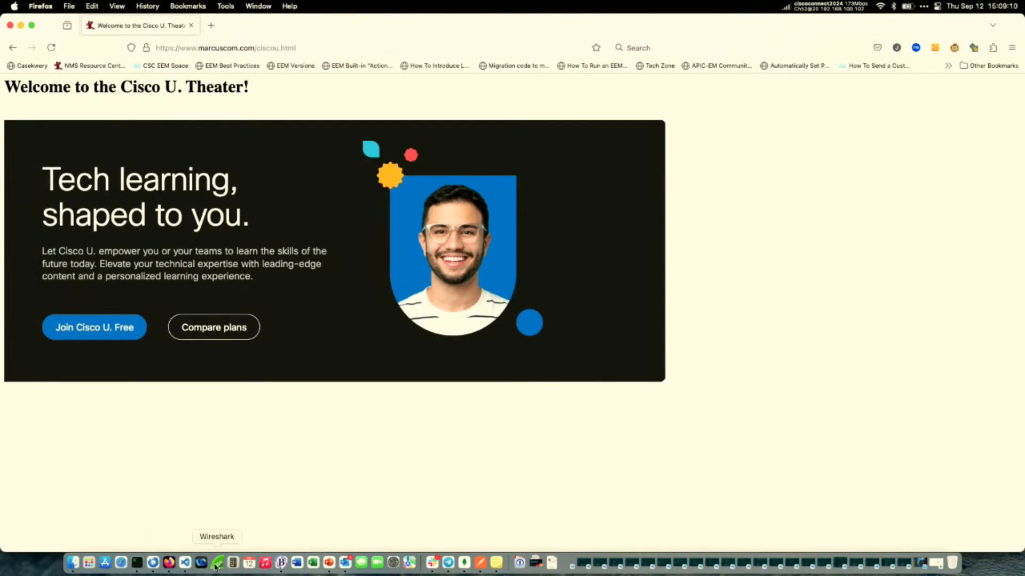
{"action": "left_click", "coordinate": [217, 564]}
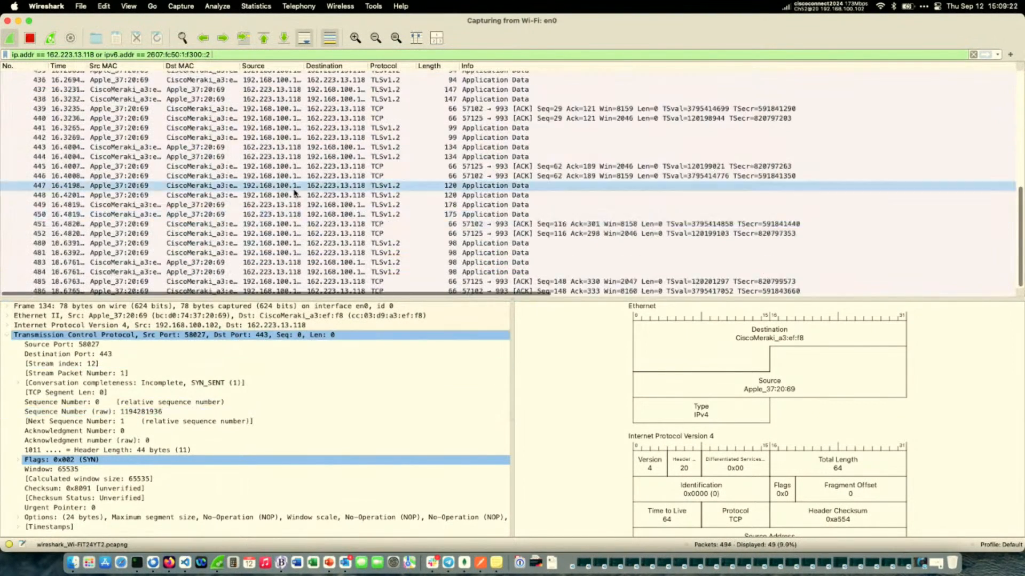
{"action": "scroll", "coordinate": [374, 160], "scroll_direction": "up", "scroll_amount": 10}
{"action": "left_click", "coordinate": [452, 105]}
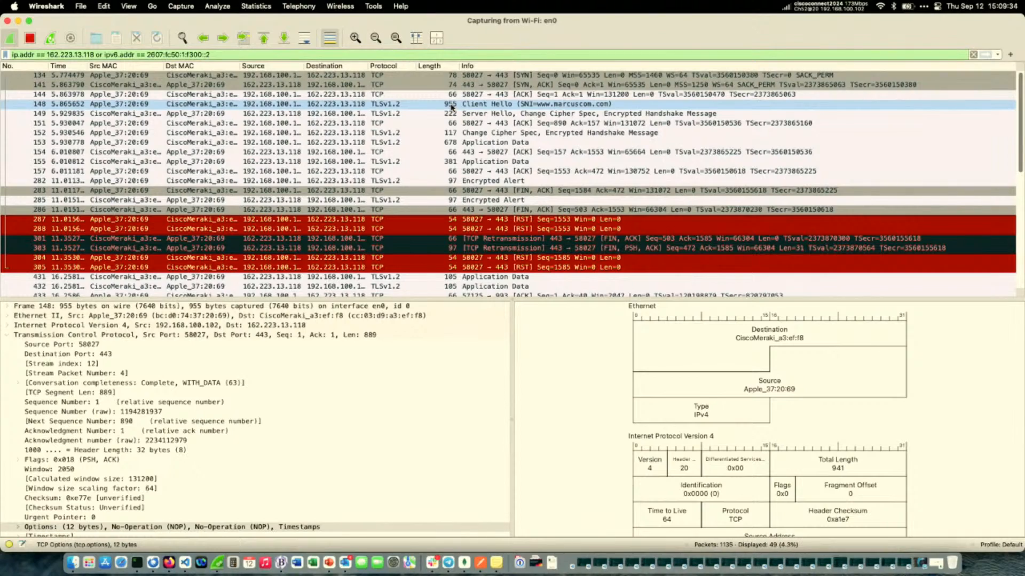
{"action": "left_click", "coordinate": [451, 107]}
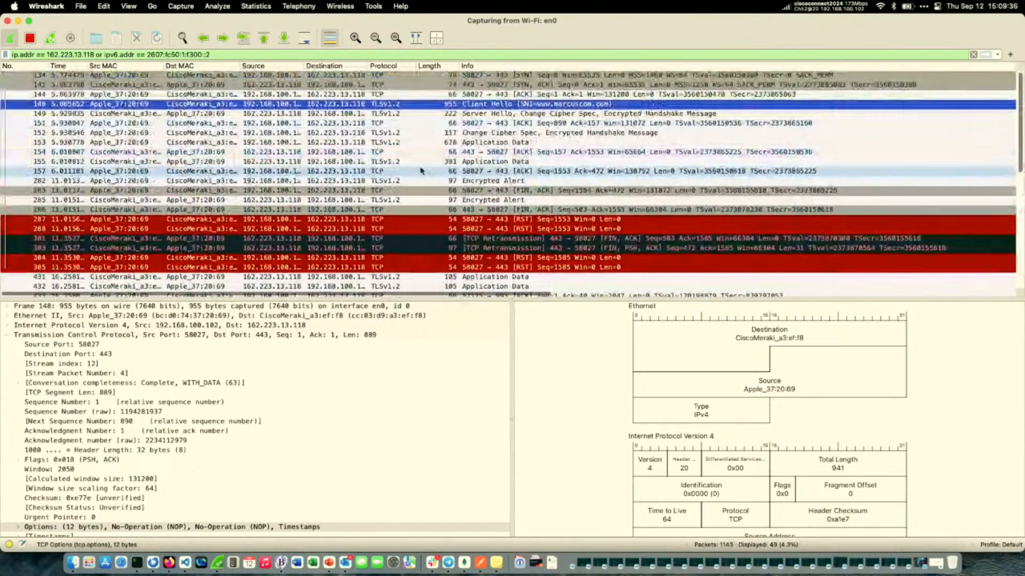
{"action": "left_click", "coordinate": [408, 164]}
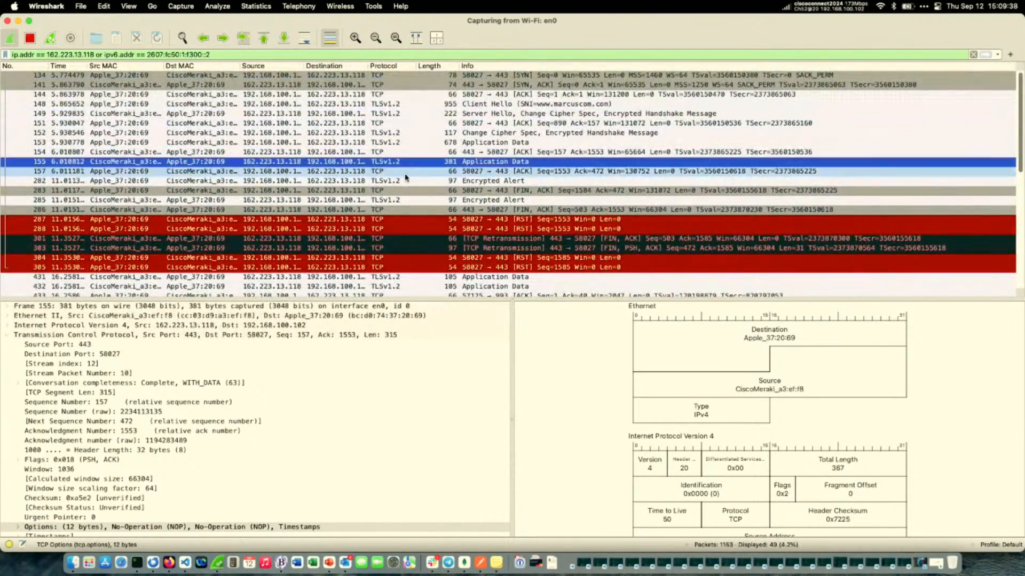
{"action": "scroll", "coordinate": [352, 355], "scroll_direction": "down", "scroll_amount": 3}
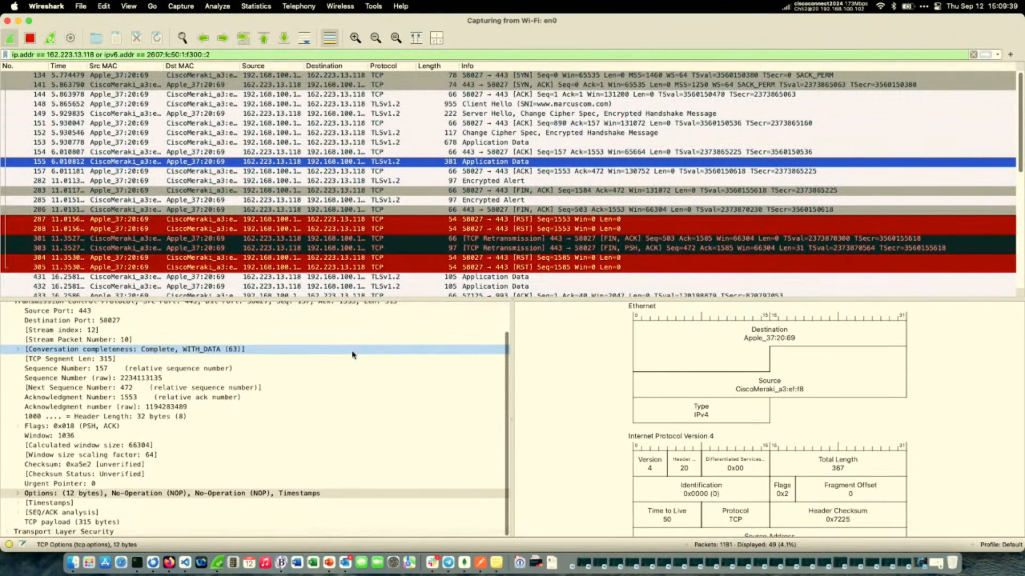
Follow the TCP stream of Application Data packet 155.
{"action": "right_click", "coordinate": [431, 161]}
{"action": "mouse_move", "coordinate": [507, 286]}
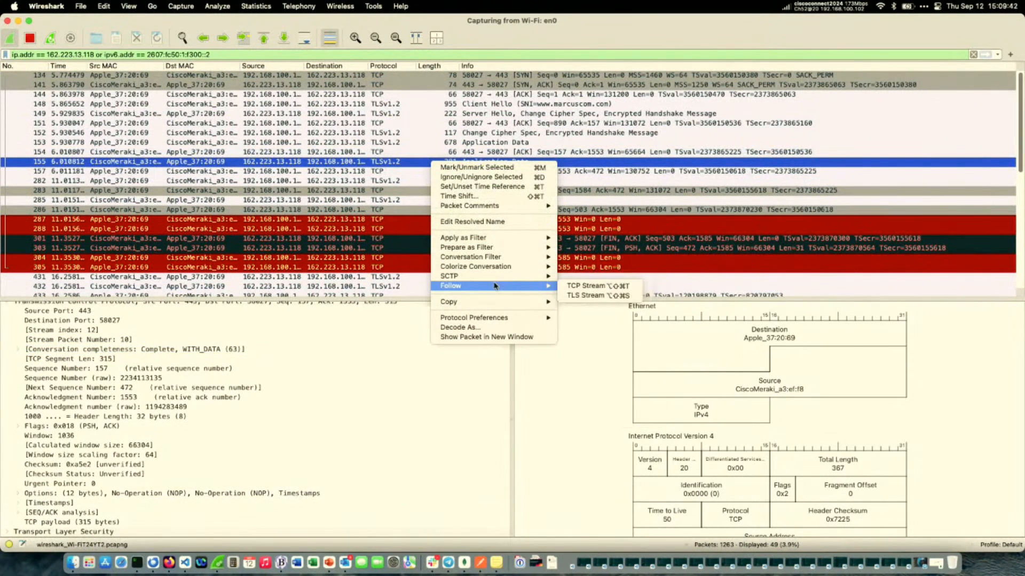
{"action": "left_click", "coordinate": [570, 293]}
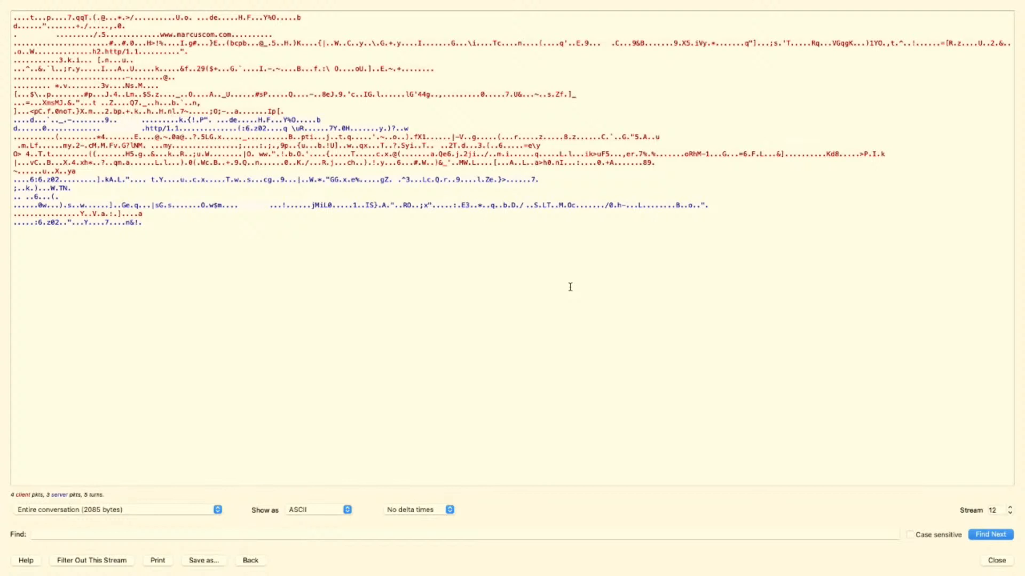
Close the followed TCP stream and quit Firefox.
{"action": "left_click", "coordinate": [996, 561]}
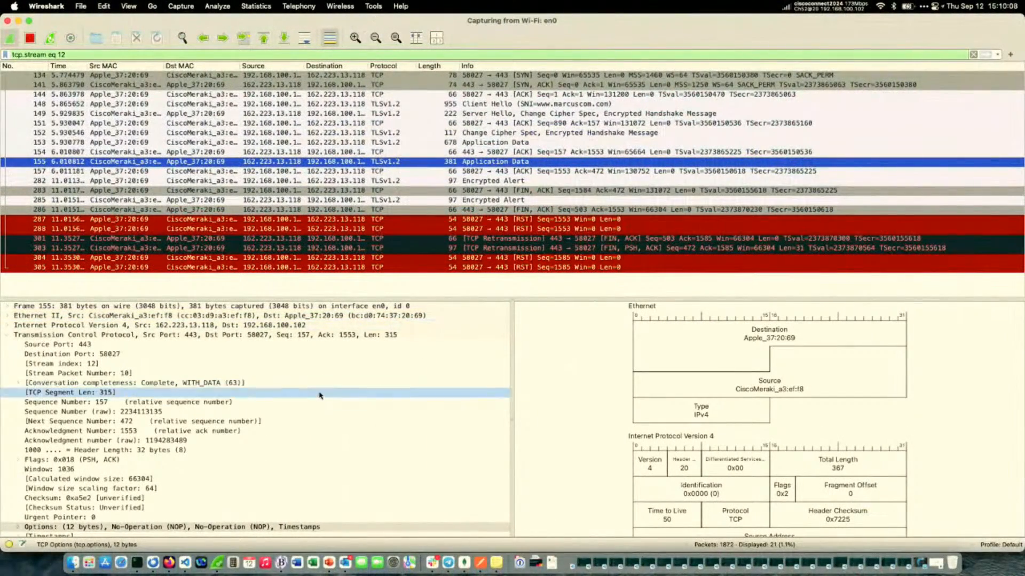
{"action": "left_click", "coordinate": [168, 563]}
{"action": "key", "text": "super+q"}
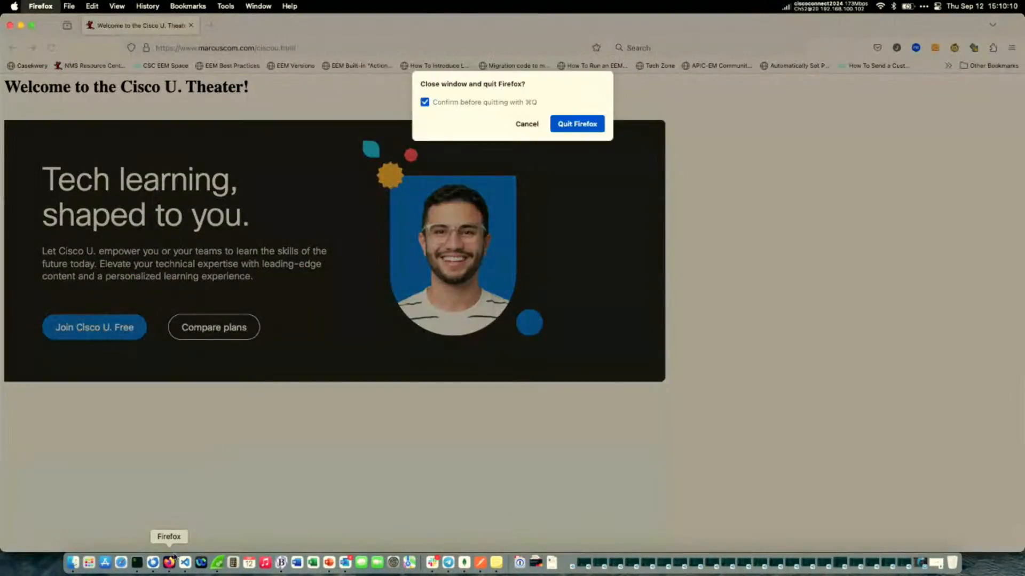
{"action": "left_click", "coordinate": [583, 123]}
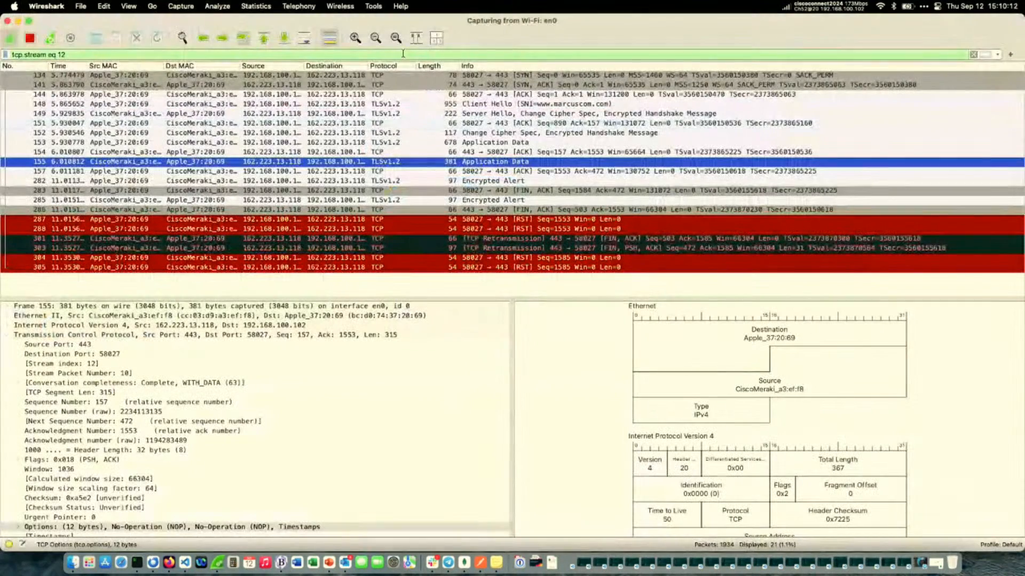
Launch Firefox from Wireshark with SSLKEYLOGFILE set to the ssl-key.log file in the home folder.
{"action": "left_click", "coordinate": [378, 7]}
{"action": "left_click", "coordinate": [391, 59]}
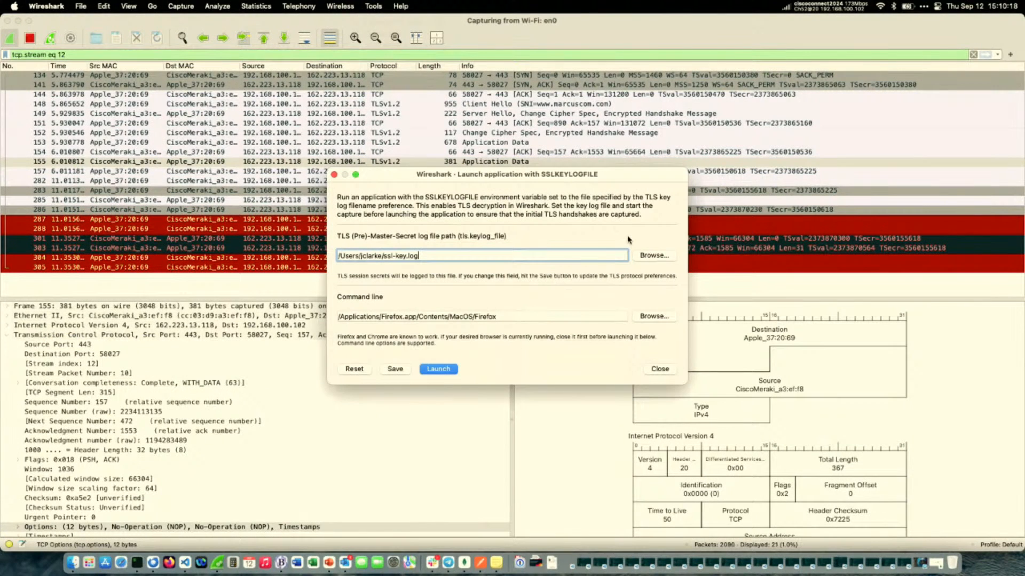
{"action": "left_click", "coordinate": [448, 369]}
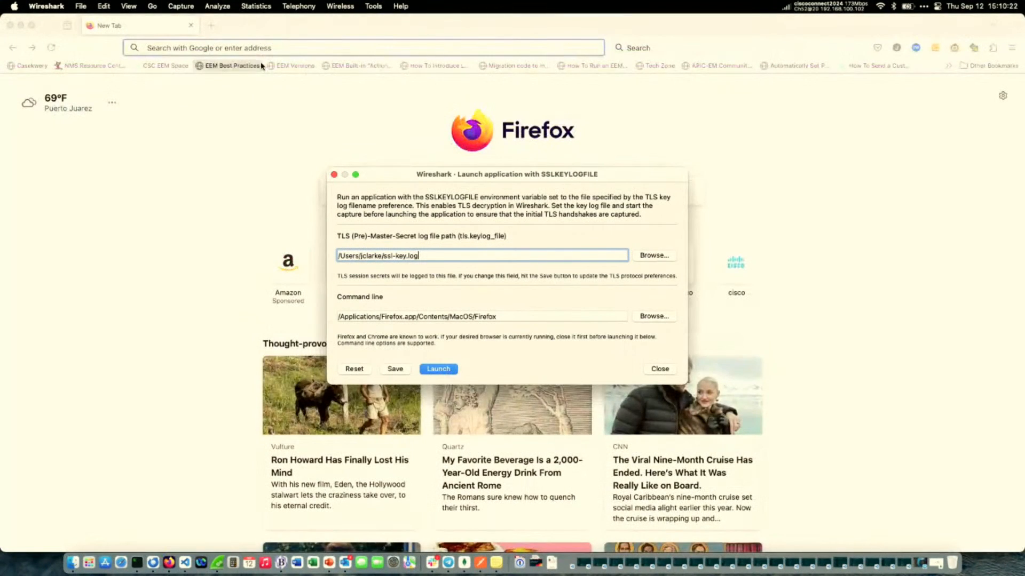
{"action": "left_click", "coordinate": [260, 48]}
{"action": "type", "text": "cisco.com/"}
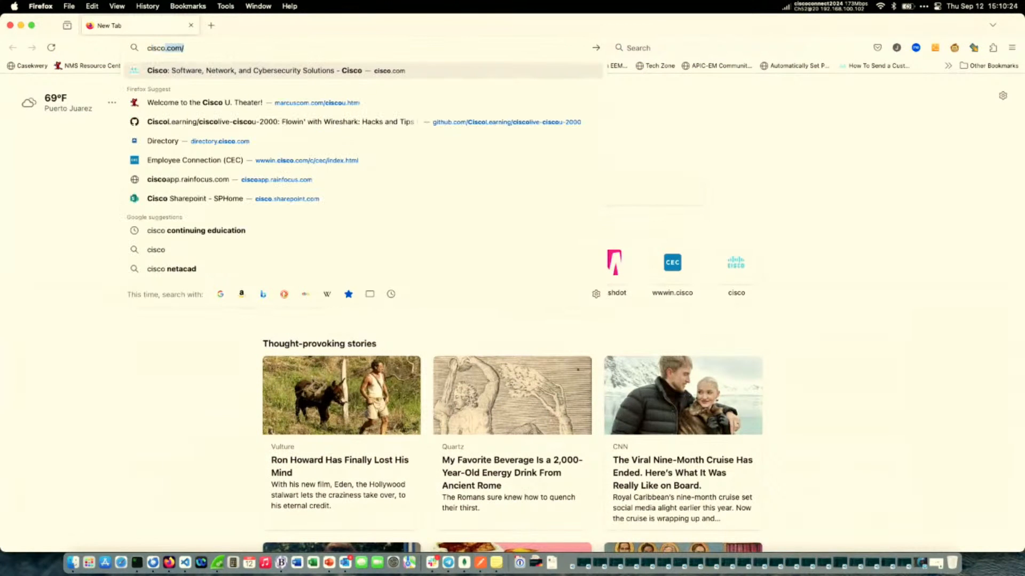
{"action": "key", "text": "super+a"}
{"action": "type", "text": "www.marcuscom.com/"}
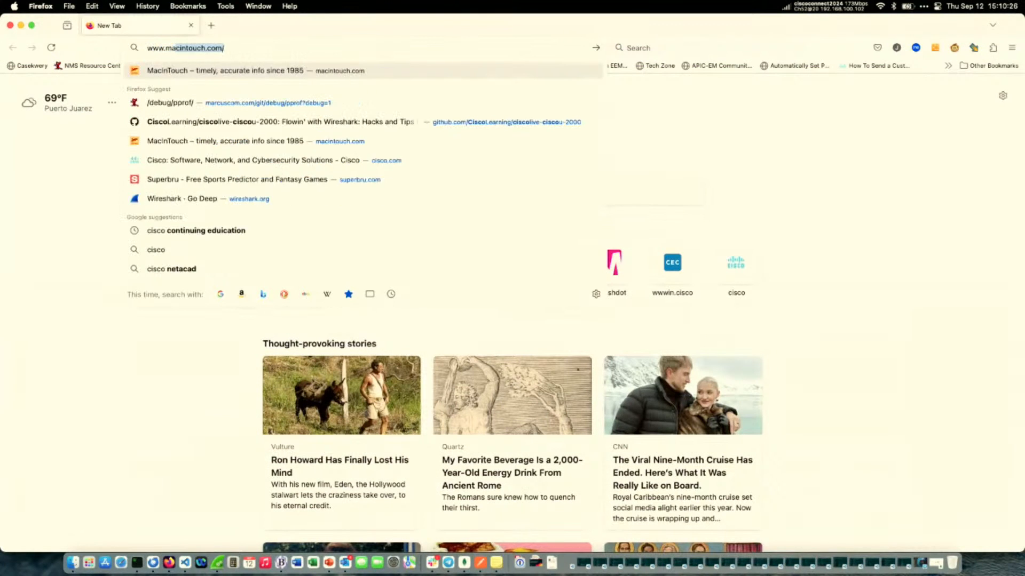
{"action": "type", "text": "ciscou"}
{"action": "key", "text": "Return"}
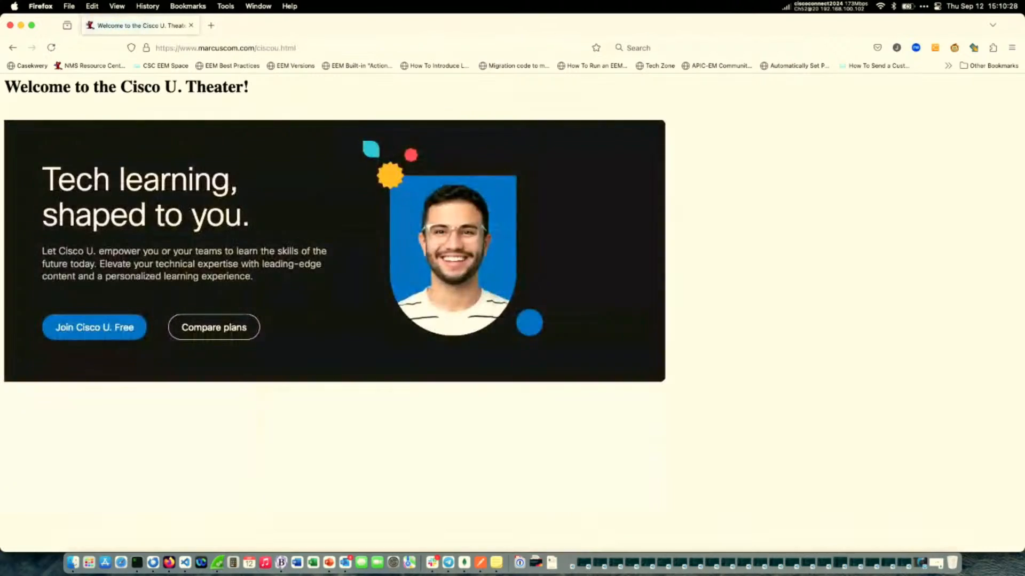
Switch to Wireshark, close the SSLKEYLOGFILE launcher dialog, and stop the Wi-Fi capture.
{"action": "left_click", "coordinate": [217, 562]}
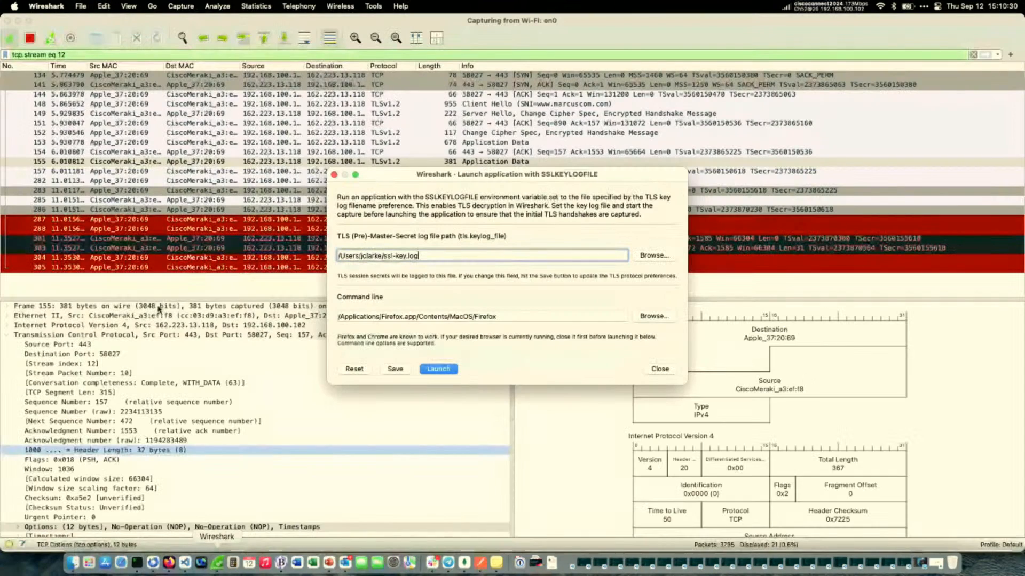
{"action": "left_click", "coordinate": [660, 369]}
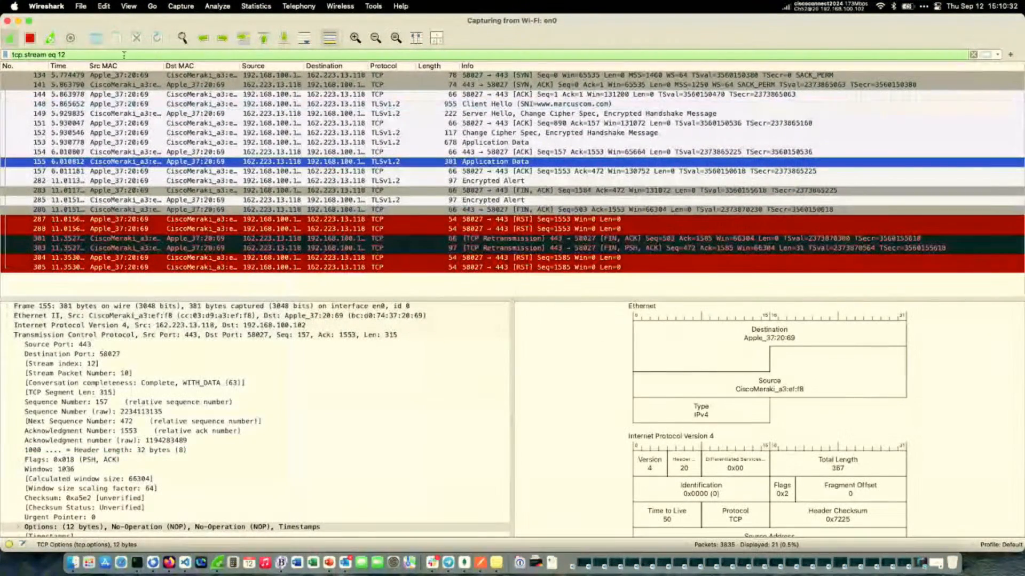
{"action": "left_click", "coordinate": [29, 38]}
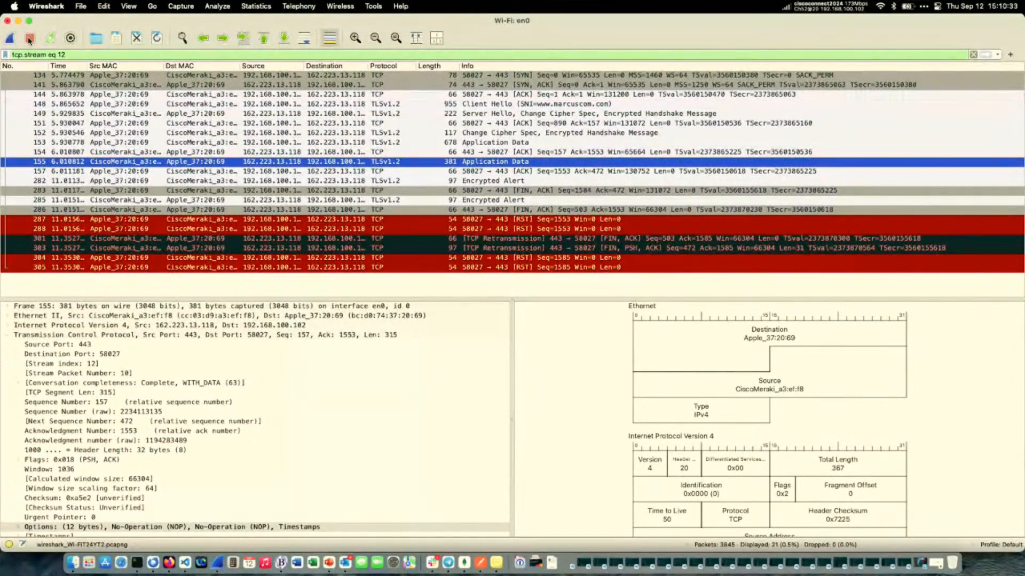
Replace the display filter with ip.addr == 162.223.13.118 or ipv6.addr == 2607:fc50:1:f300::2.
{"action": "left_click", "coordinate": [67, 55]}
{"action": "key", "text": "super+a"}
{"action": "key", "text": "BackSpace"}
{"action": "type", "text": "ip.addr == 162.223.13.118 or ipv6.addr == 2607:fc50:1:f300::2"}
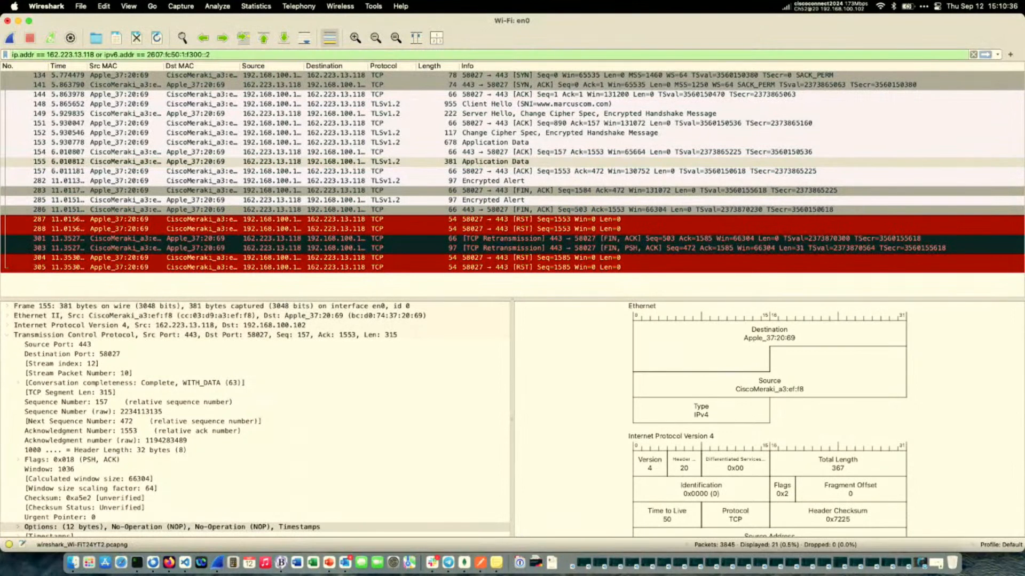
{"action": "key", "text": "Return"}
Start a new Wi-Fi capture without saving the old packets, and reload the Cisco U. Theater page in Firefox.
{"action": "left_click", "coordinate": [10, 38]}
{"action": "left_click", "coordinate": [514, 241]}
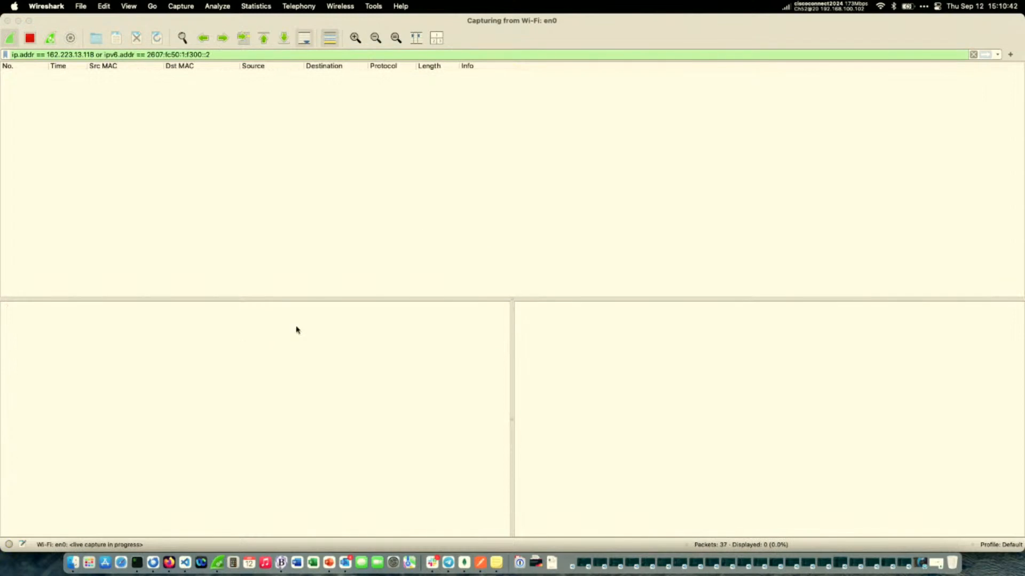
{"action": "left_click", "coordinate": [169, 562]}
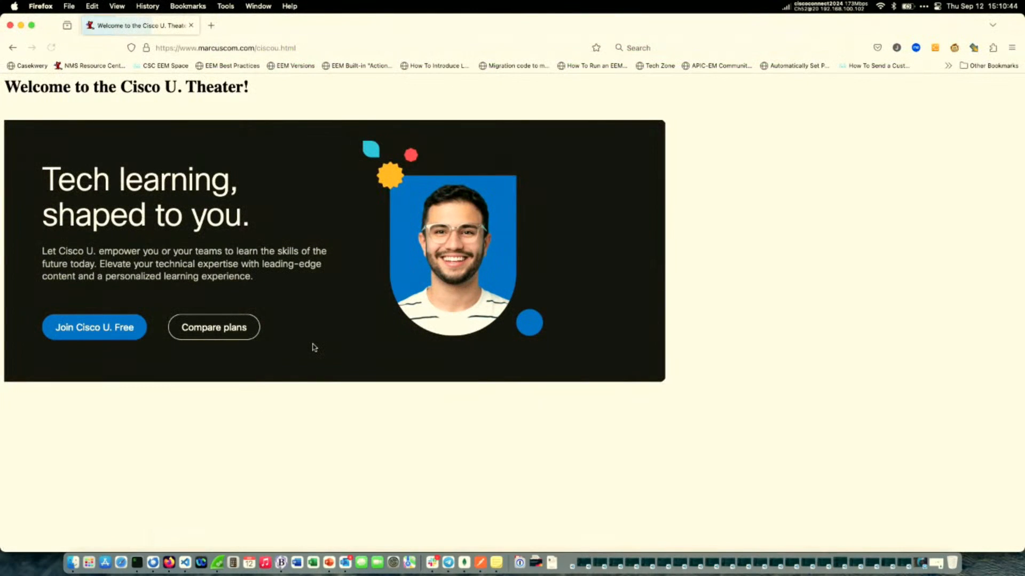
Switch to Wireshark, follow the HTTP stream of the GET /ciscou.html request in packet 74, and close the stream view.
{"action": "left_click", "coordinate": [217, 562]}
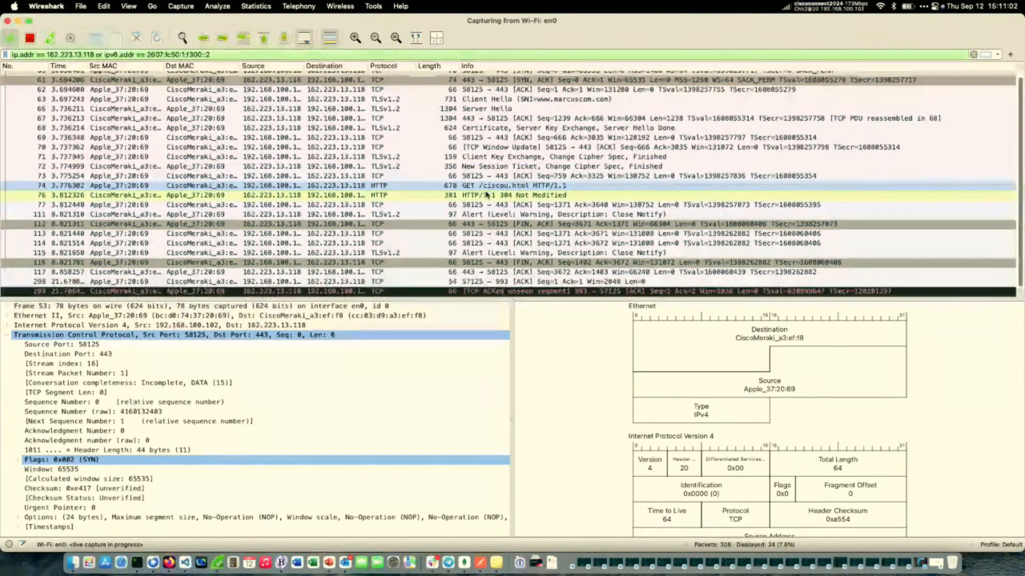
{"action": "left_click", "coordinate": [485, 189]}
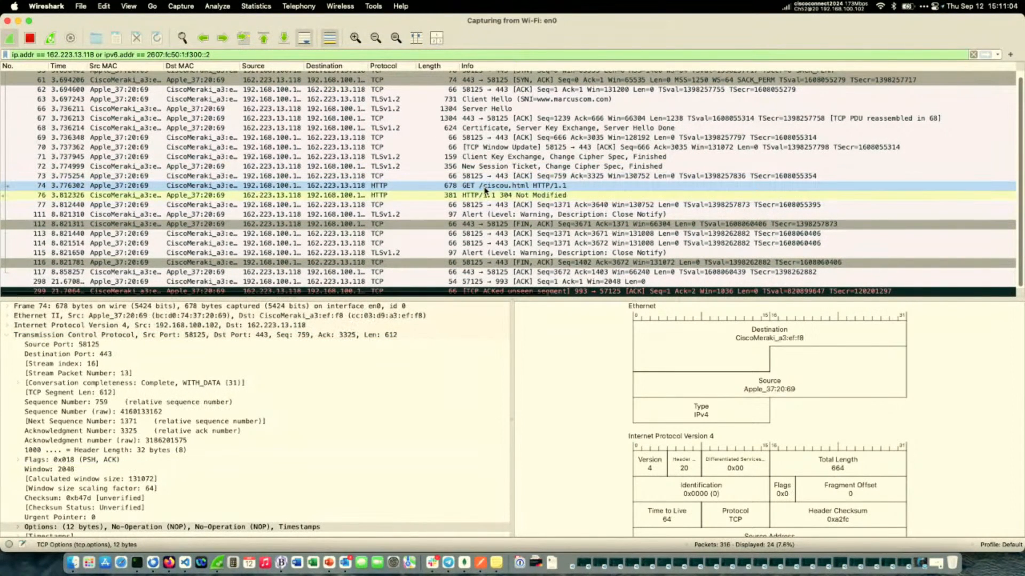
{"action": "right_click", "coordinate": [485, 190]}
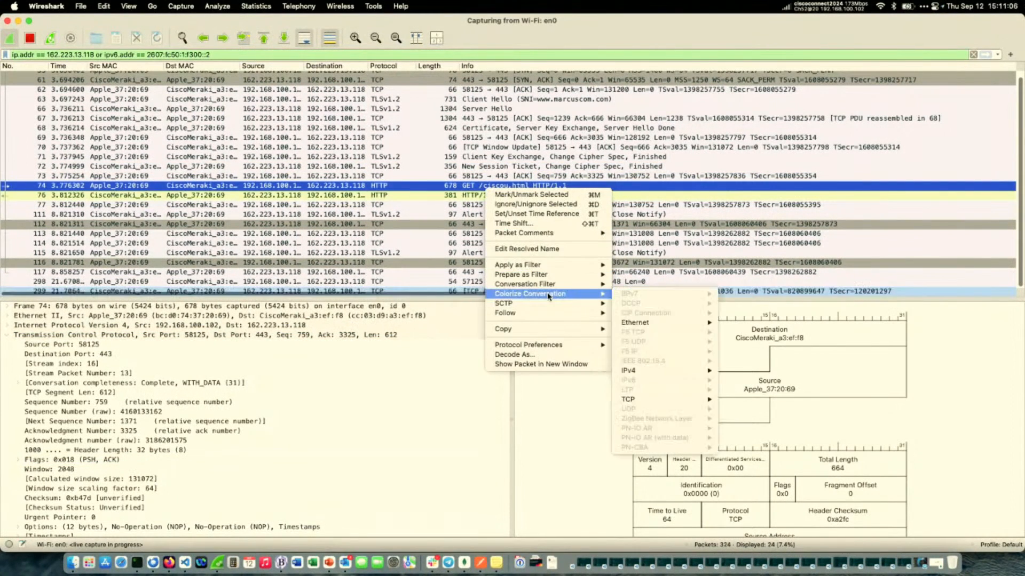
{"action": "mouse_move", "coordinate": [550, 314]}
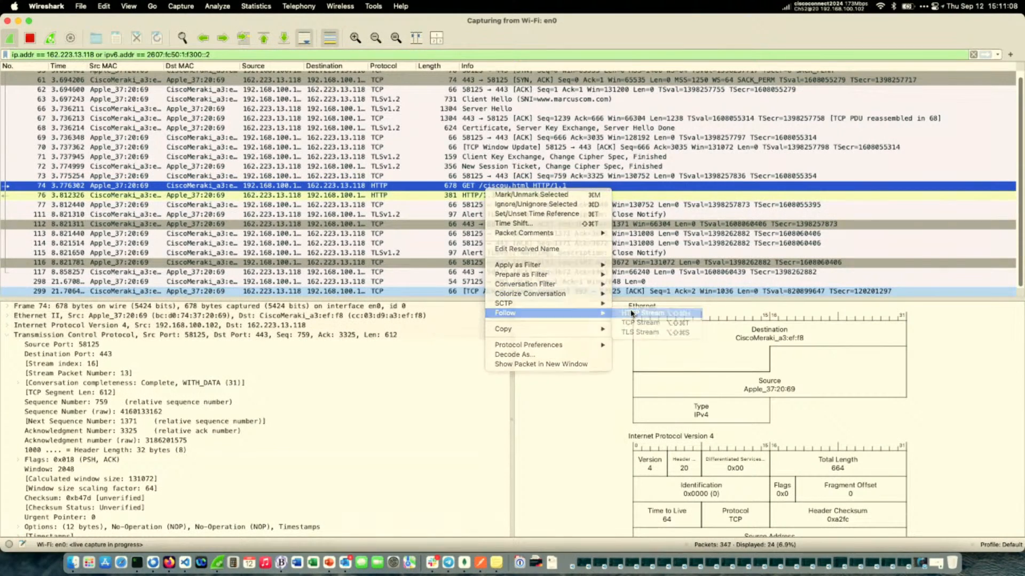
{"action": "left_click", "coordinate": [631, 313]}
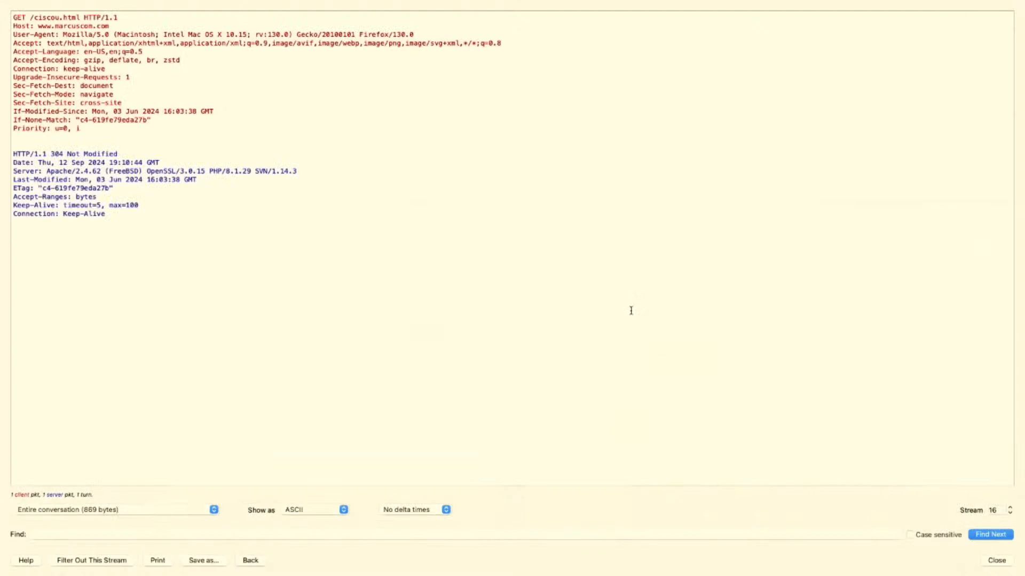
{"action": "key", "text": "Escape"}
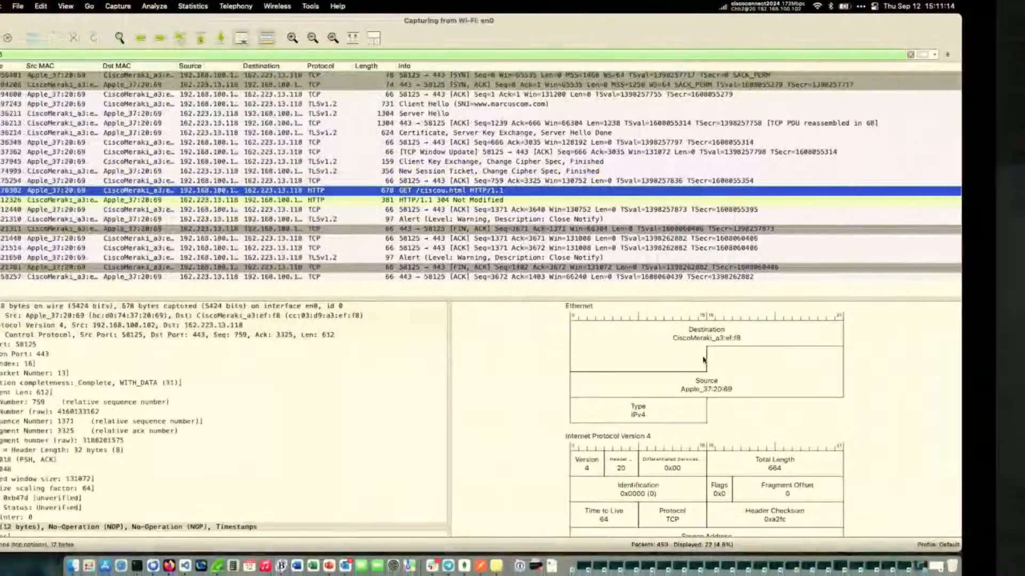
Reload the Cisco U. Theater page in Firefox and clear the tcp.stream display filter in Wireshark.
{"action": "left_click", "coordinate": [167, 567]}
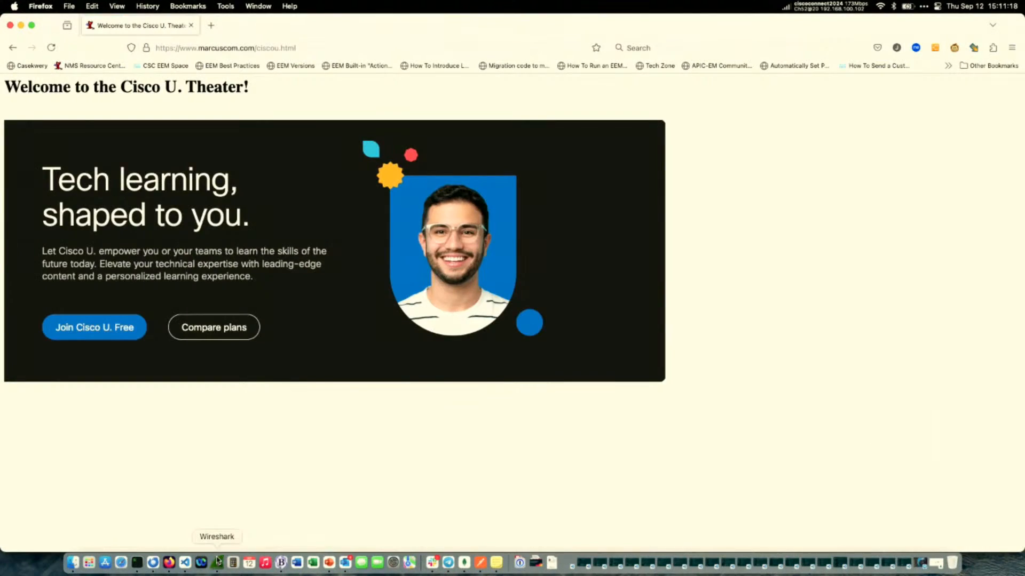
{"action": "left_click", "coordinate": [217, 562]}
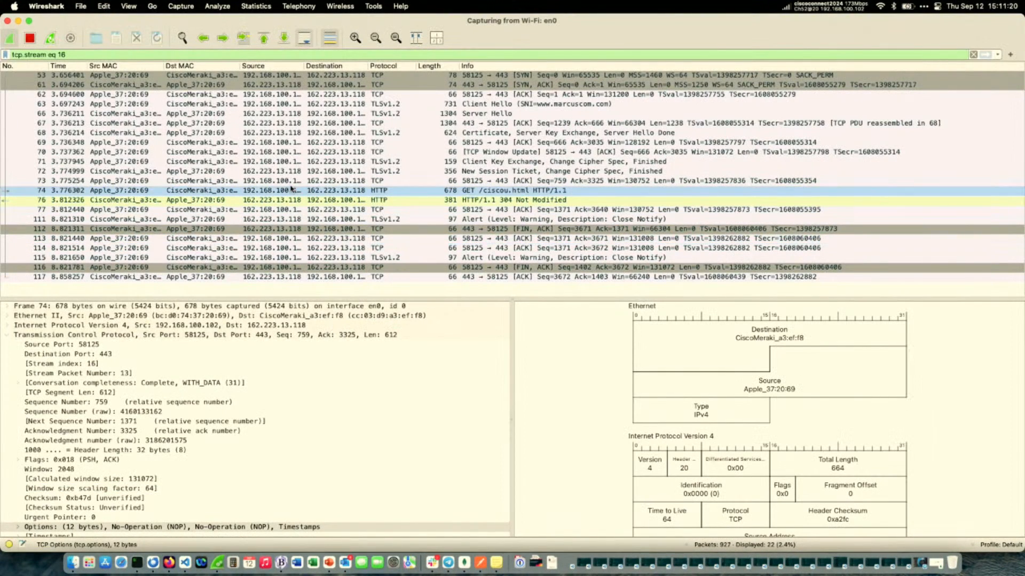
{"action": "triple_click", "coordinate": [144, 55]}
{"action": "key", "text": "BackSpace"}
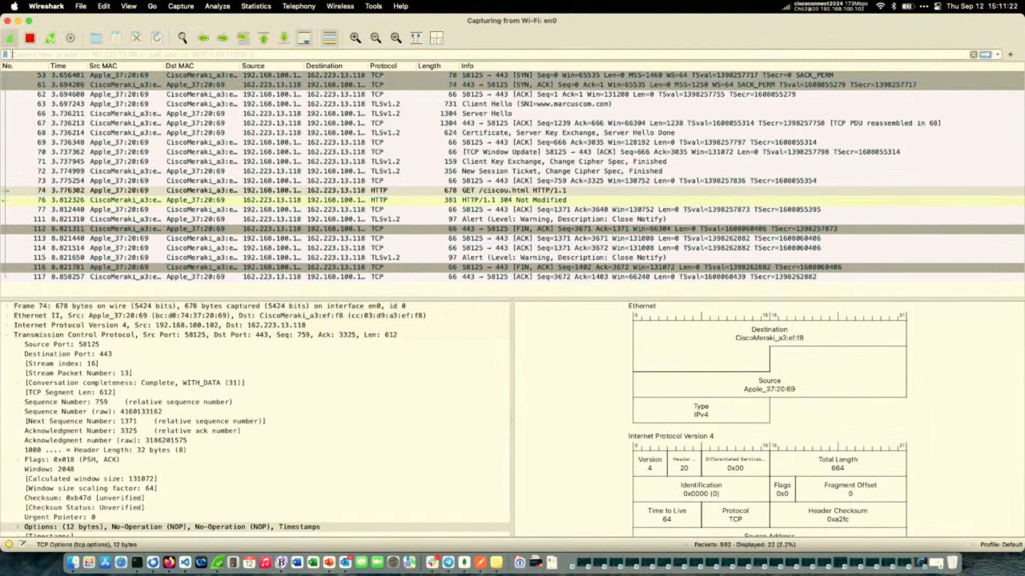
{"action": "key", "text": "Return"}
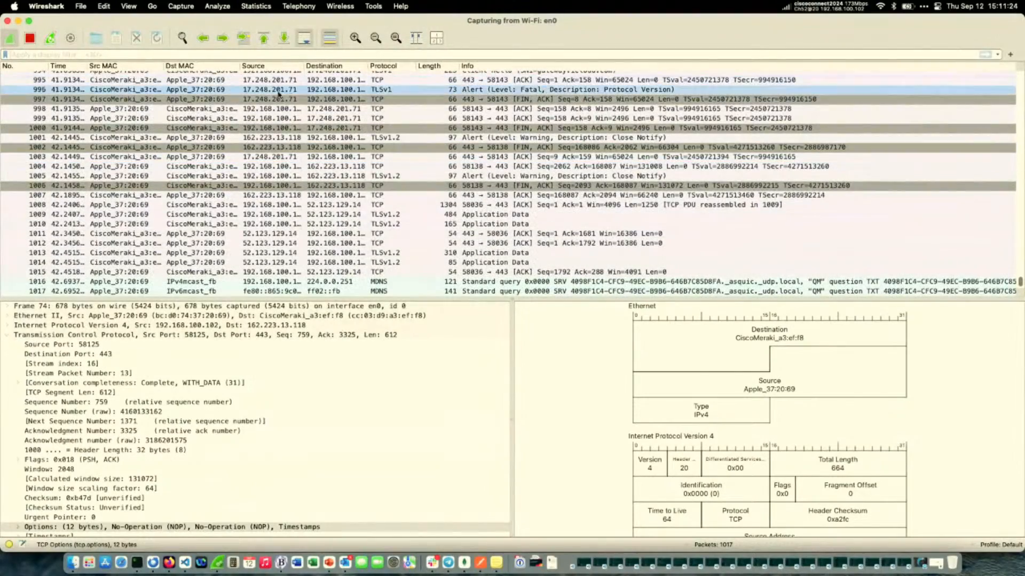
Follow the stream of the HTTP 200 OK text/plain response in packet 944, and return to the packet list.
{"action": "scroll", "coordinate": [198, 182], "scroll_direction": "up", "scroll_amount": 10}
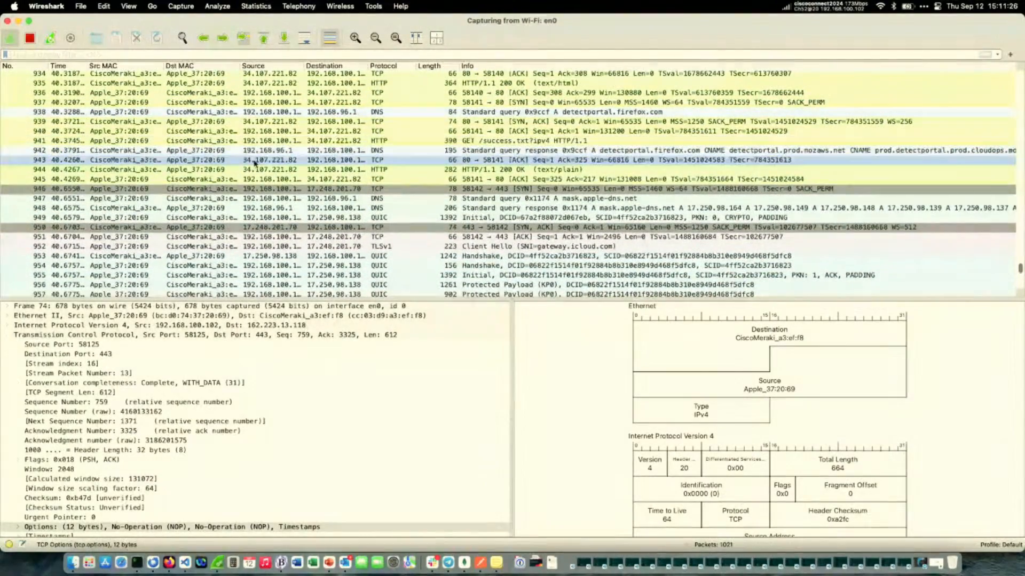
{"action": "left_click", "coordinate": [254, 170]}
{"action": "right_click", "coordinate": [254, 170]}
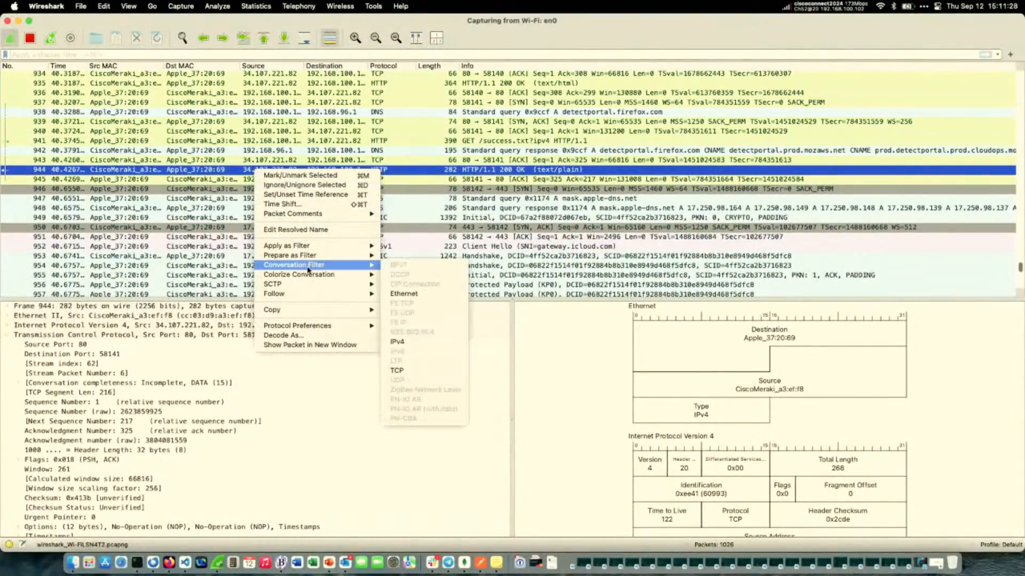
{"action": "mouse_move", "coordinate": [310, 294]}
{"action": "left_click", "coordinate": [388, 299]}
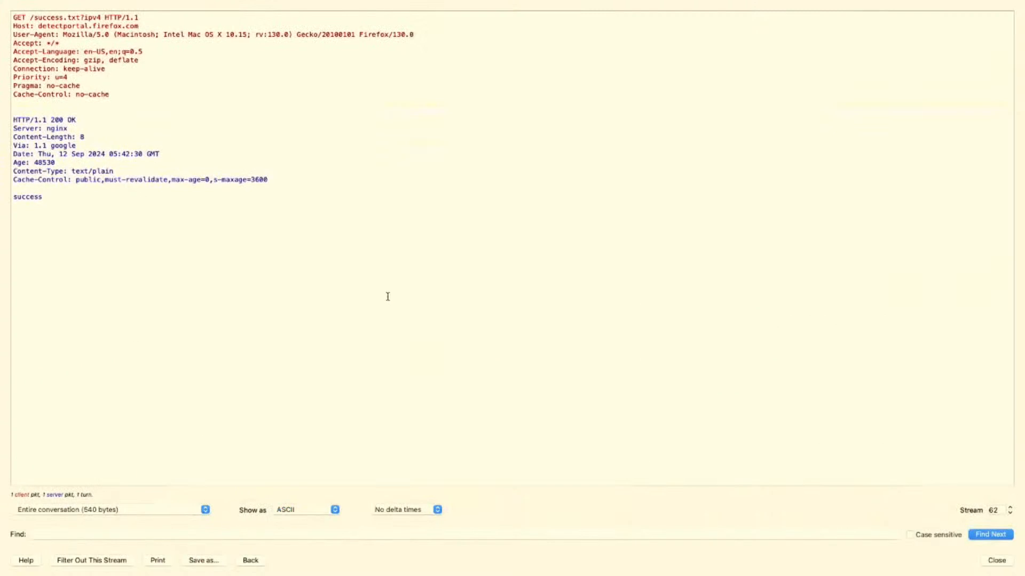
{"action": "key", "text": "ctrl+Left"}
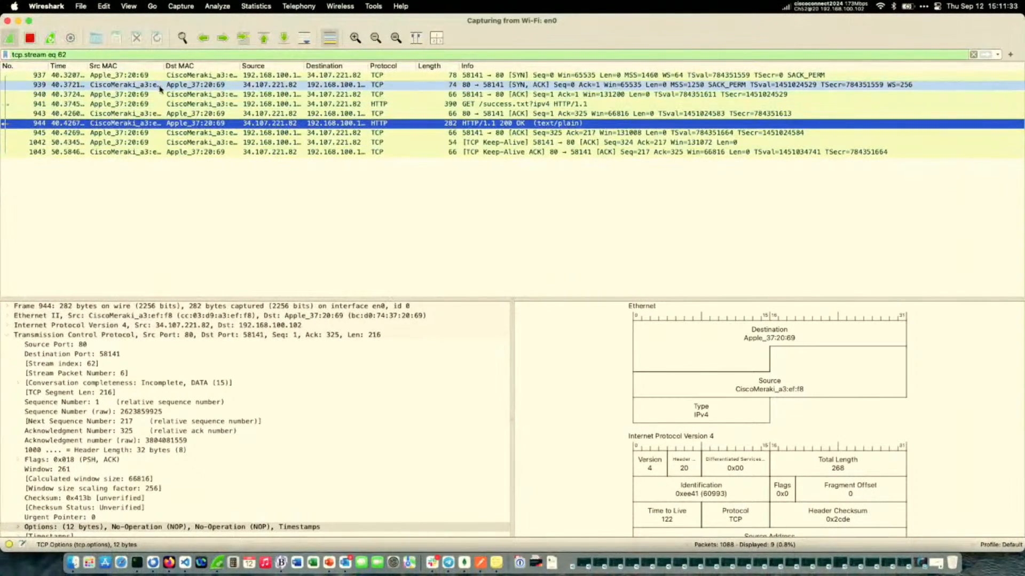
Clear the display filter and restart the Wi-Fi capture without saving the captured packets.
{"action": "triple_click", "coordinate": [143, 56]}
{"action": "key", "text": "BackSpace"}
{"action": "key", "text": "Return"}
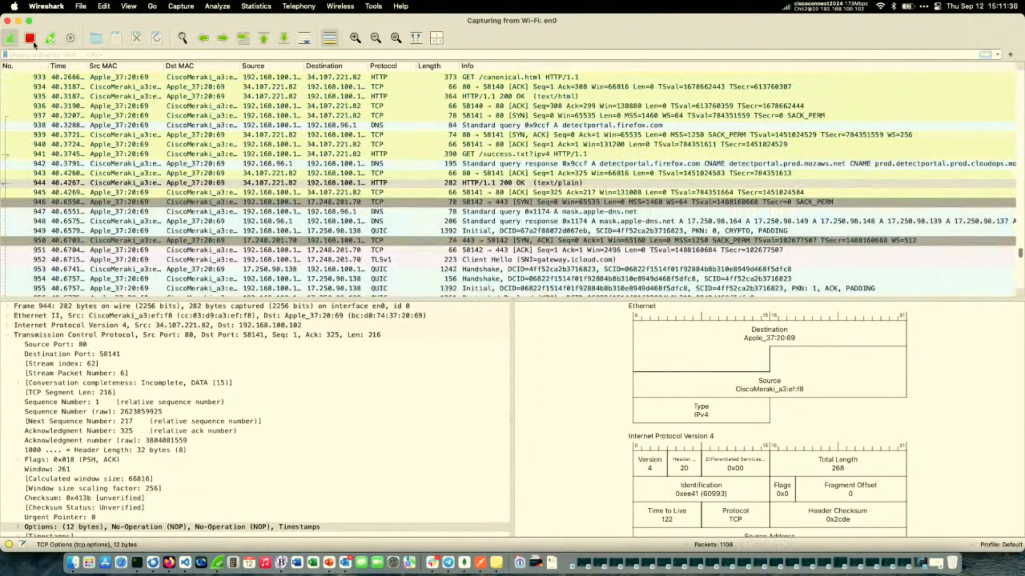
{"action": "left_click", "coordinate": [30, 38]}
{"action": "left_click", "coordinate": [9, 39]}
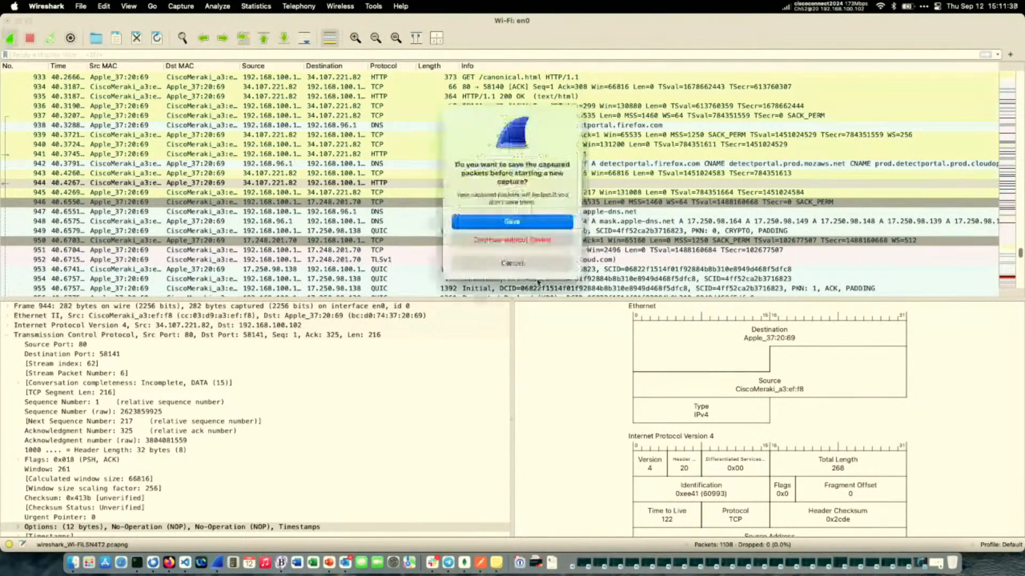
{"action": "left_click", "coordinate": [499, 240]}
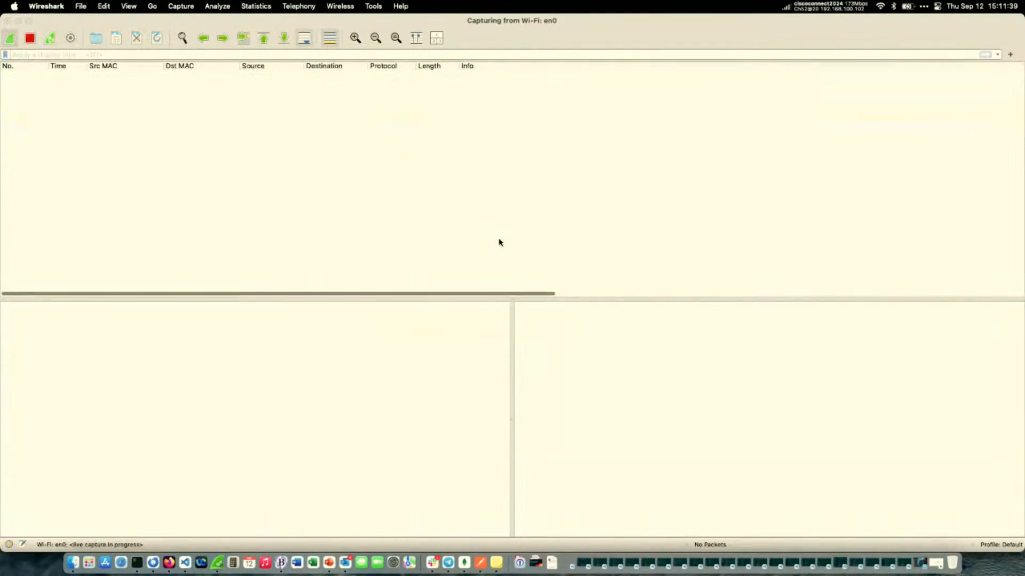
Apply the filter ip.addr == 162.223.13.118 or ipv6.addr == 2607:fc50:1:f300::2, and reload the Cisco U. Theater page in Firefox.
{"action": "left_click", "coordinate": [213, 55]}
{"action": "type", "text": "ip.addr == 162.223.13.118 or ipv6.addr == 2607:fc50:1:f300::2"}
{"action": "key", "text": "Return"}
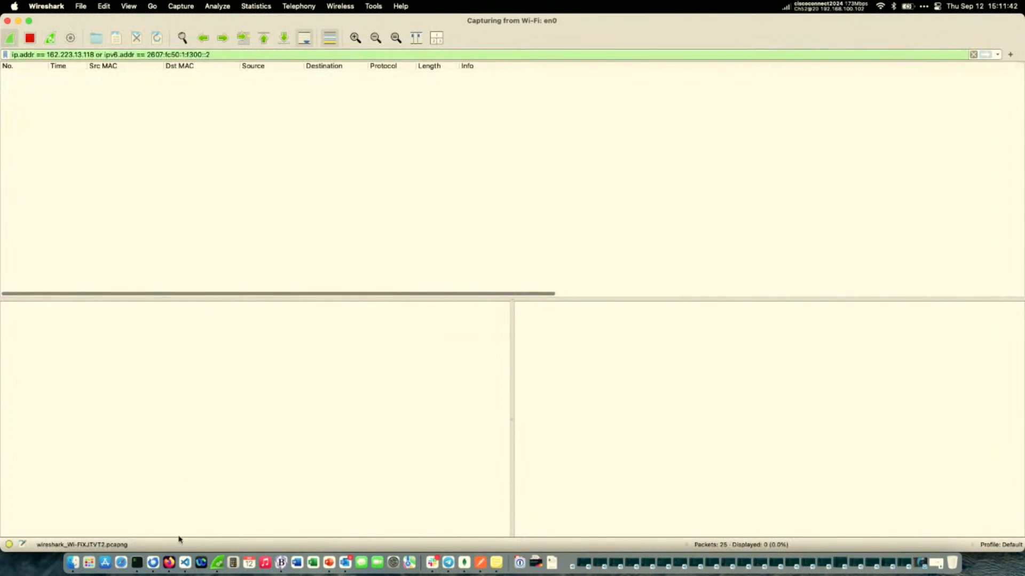
{"action": "left_click", "coordinate": [169, 563]}
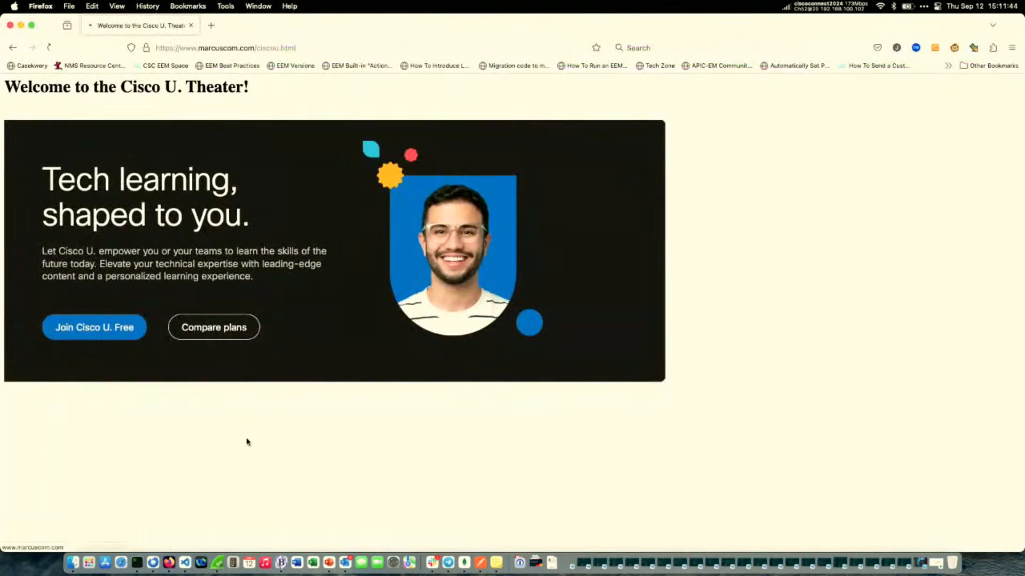
Switch to Wireshark and follow the stream of the GET /ciscou.html HTTP request in packet 53.
{"action": "left_click", "coordinate": [218, 563]}
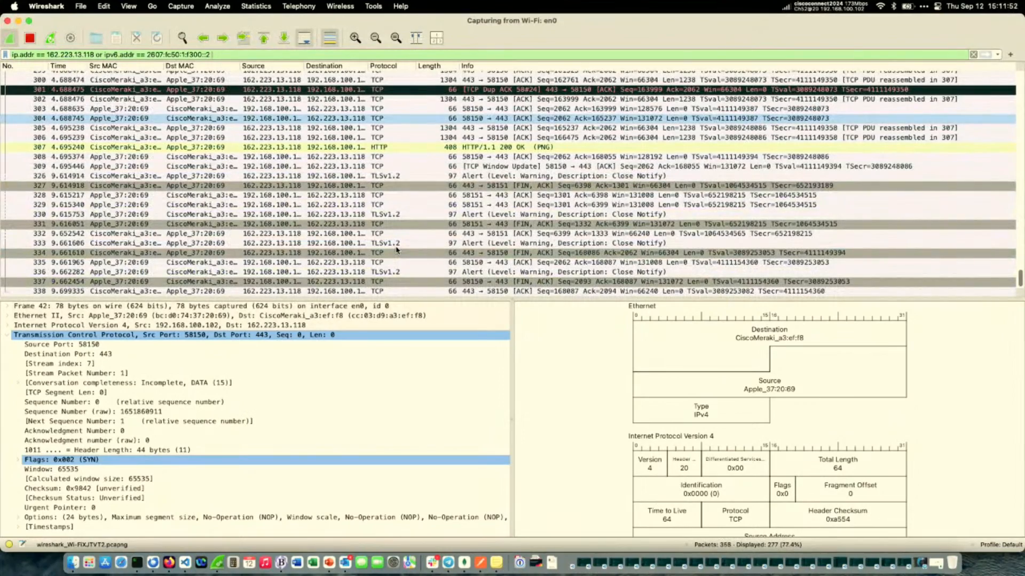
{"action": "scroll", "coordinate": [363, 230], "scroll_direction": "up", "scroll_amount": 15}
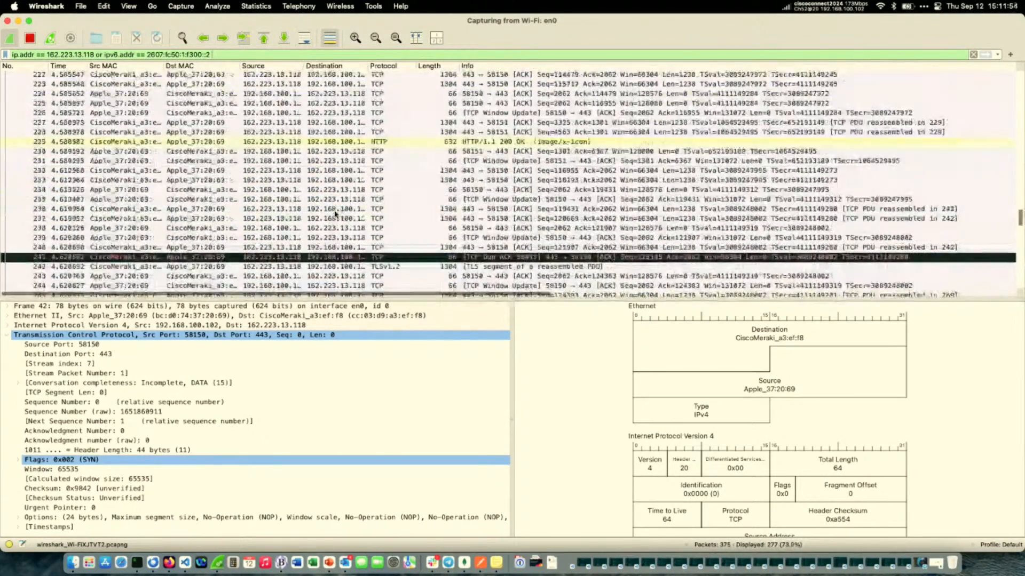
{"action": "scroll", "coordinate": [336, 214], "scroll_direction": "up", "scroll_amount": 8}
{"action": "scroll", "coordinate": [390, 241], "scroll_direction": "up", "scroll_amount": 6}
{"action": "scroll", "coordinate": [384, 205], "scroll_direction": "right", "scroll_amount": 2}
{"action": "scroll", "coordinate": [385, 204], "scroll_direction": "up", "scroll_amount": 10}
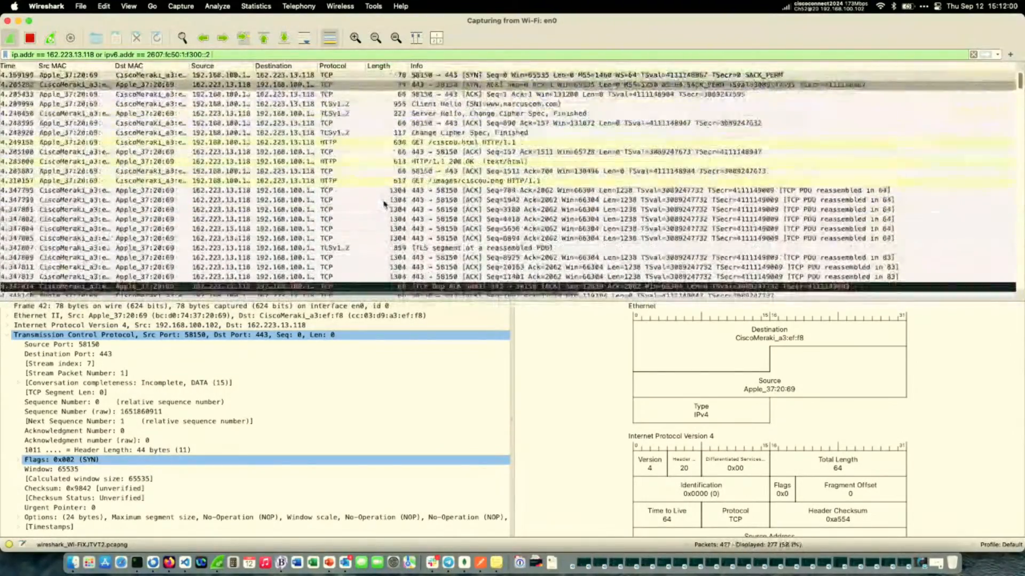
{"action": "right_click", "coordinate": [379, 143]}
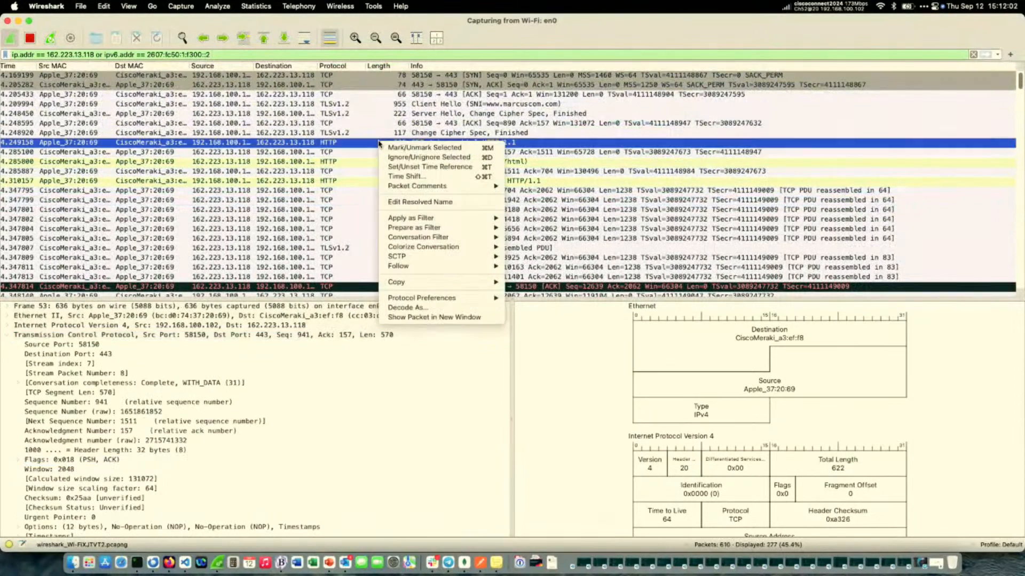
{"action": "mouse_move", "coordinate": [412, 268]}
{"action": "left_click", "coordinate": [512, 267]}
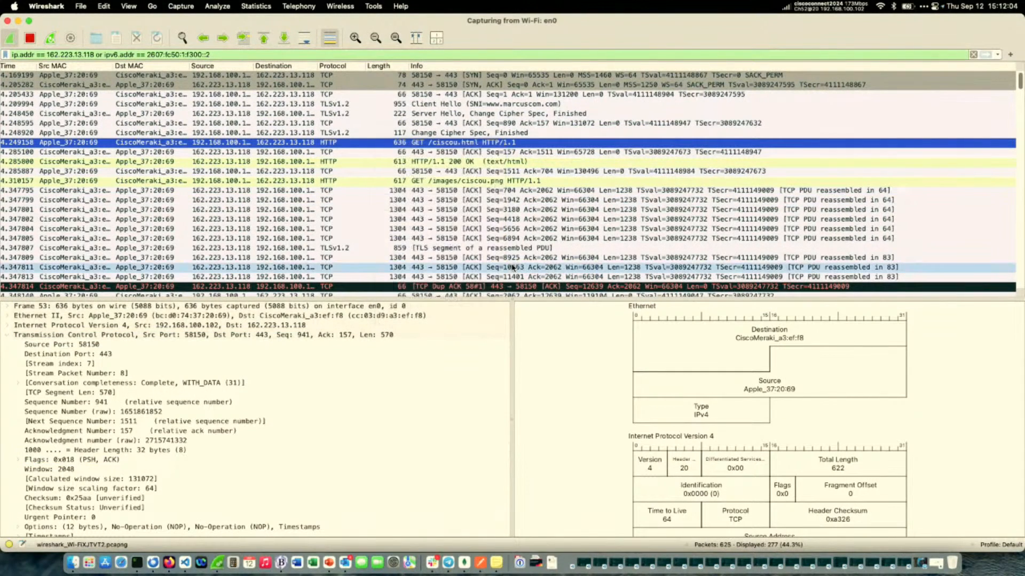
{"action": "right_click", "coordinate": [416, 146]}
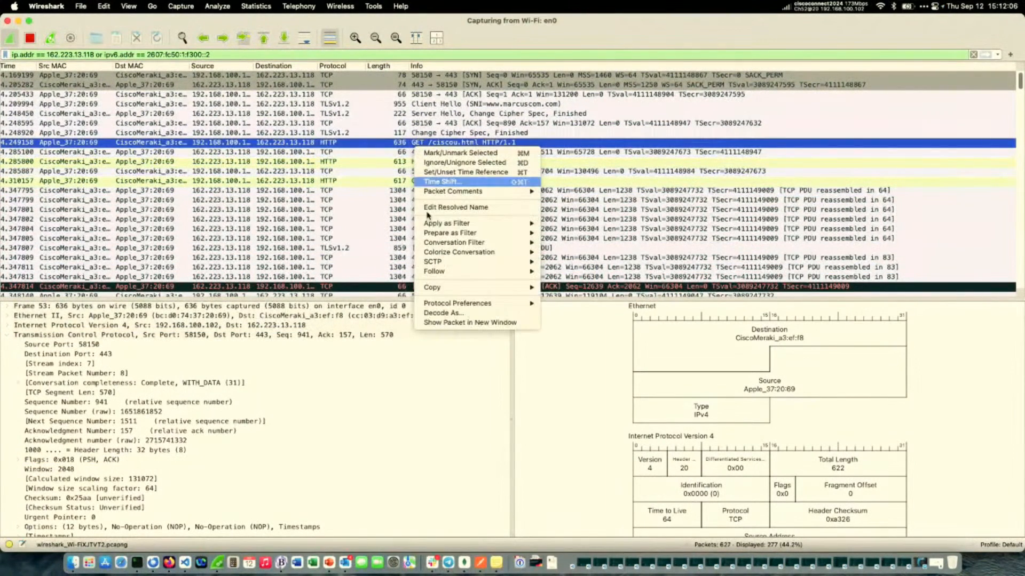
{"action": "mouse_move", "coordinate": [432, 271]}
{"action": "left_click", "coordinate": [553, 277]}
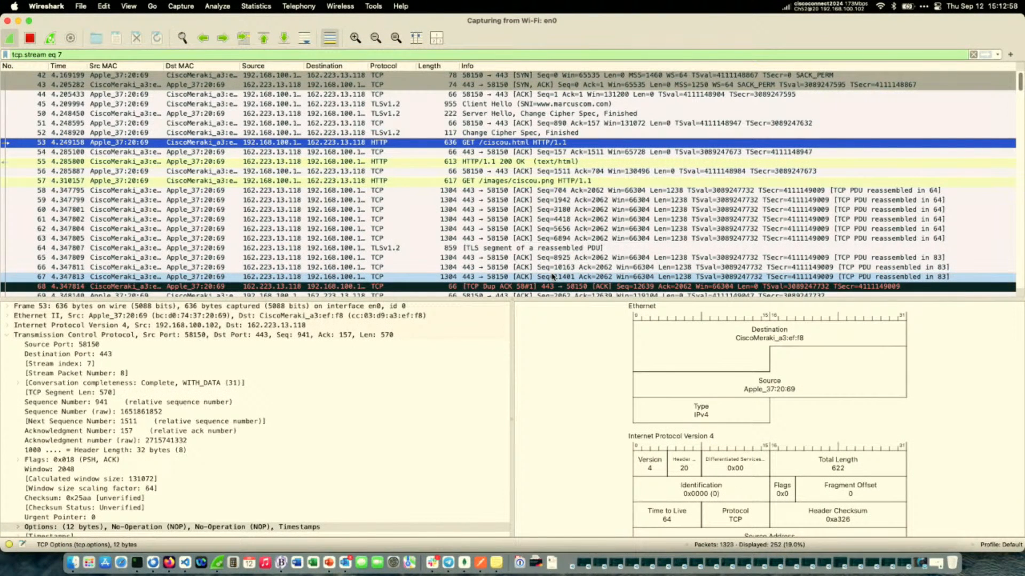
Switch to the CISCOU-1013_latam presentation in PowerPoint.
{"action": "left_click", "coordinate": [169, 563]}
{"action": "left_click", "coordinate": [330, 564]}
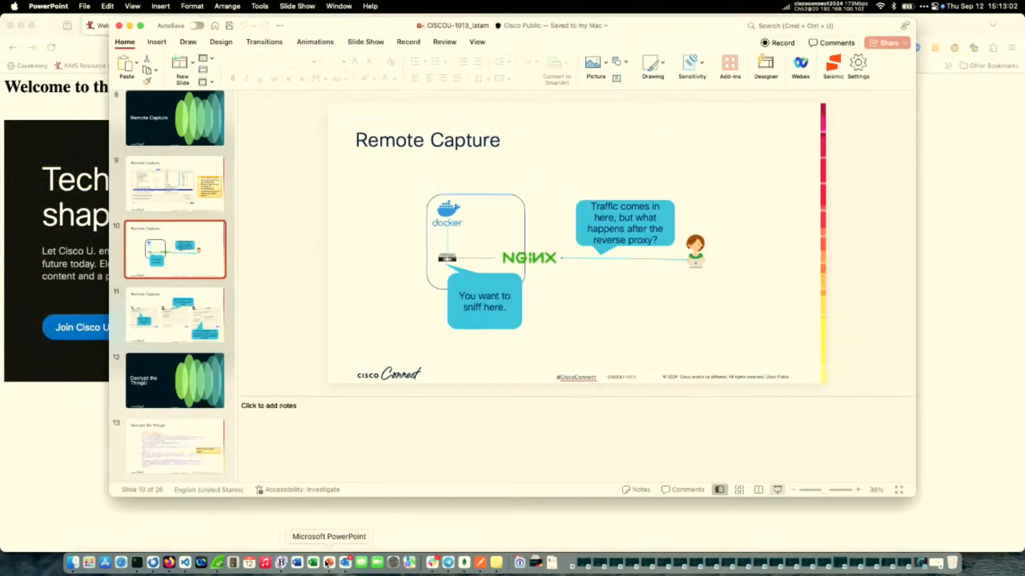